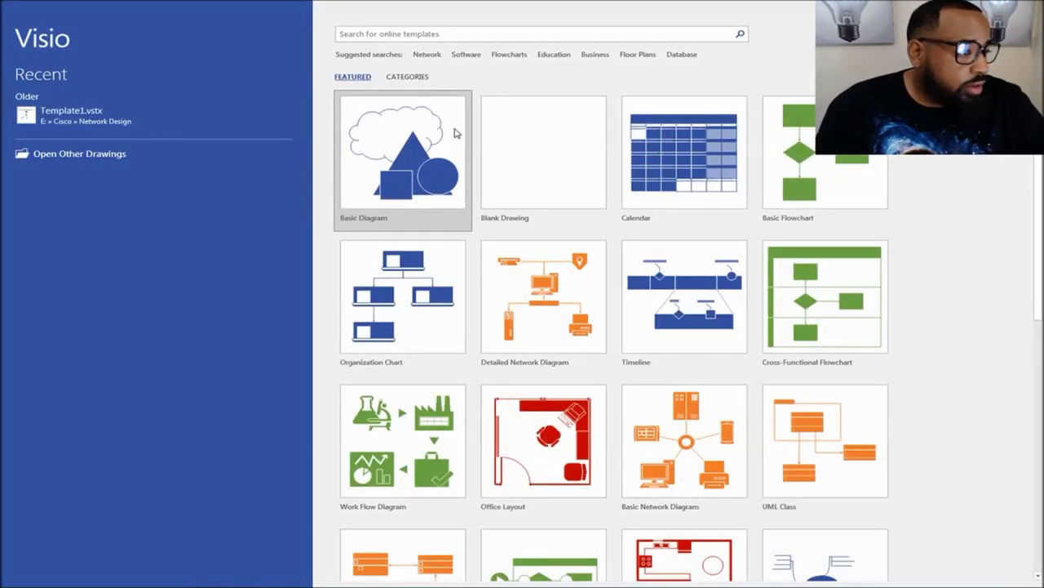
Step: Look through the featured drawing templates, preview Basic Network Diagram, and view the templates suggested for Network
{"action": "scroll", "coordinate": [527, 129], "scroll_direction": "down", "scroll_amount": 2}
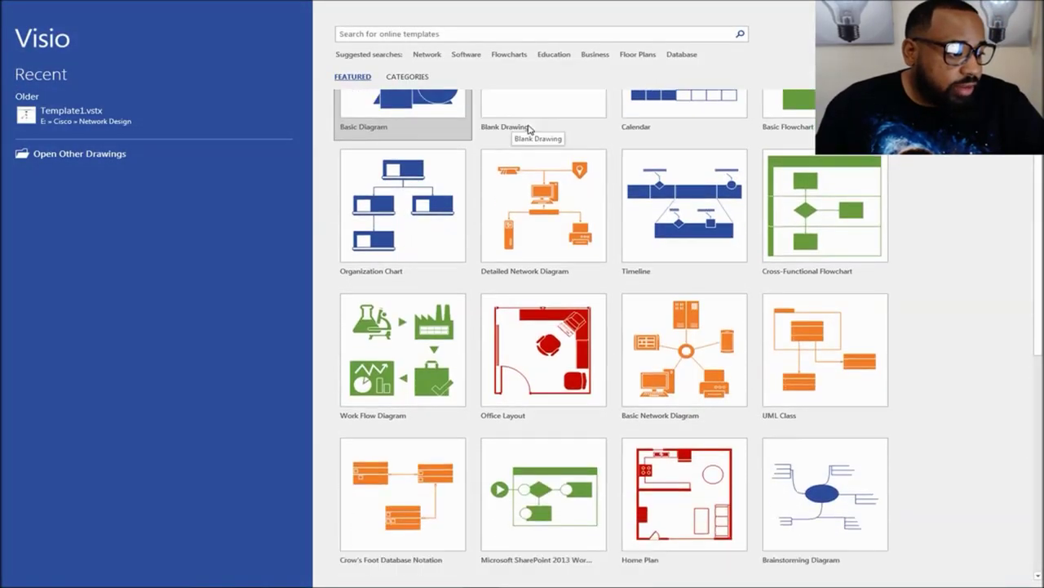
{"action": "scroll", "coordinate": [528, 129], "scroll_direction": "down", "scroll_amount": 8}
{"action": "scroll", "coordinate": [660, 184], "scroll_direction": "up", "scroll_amount": 9}
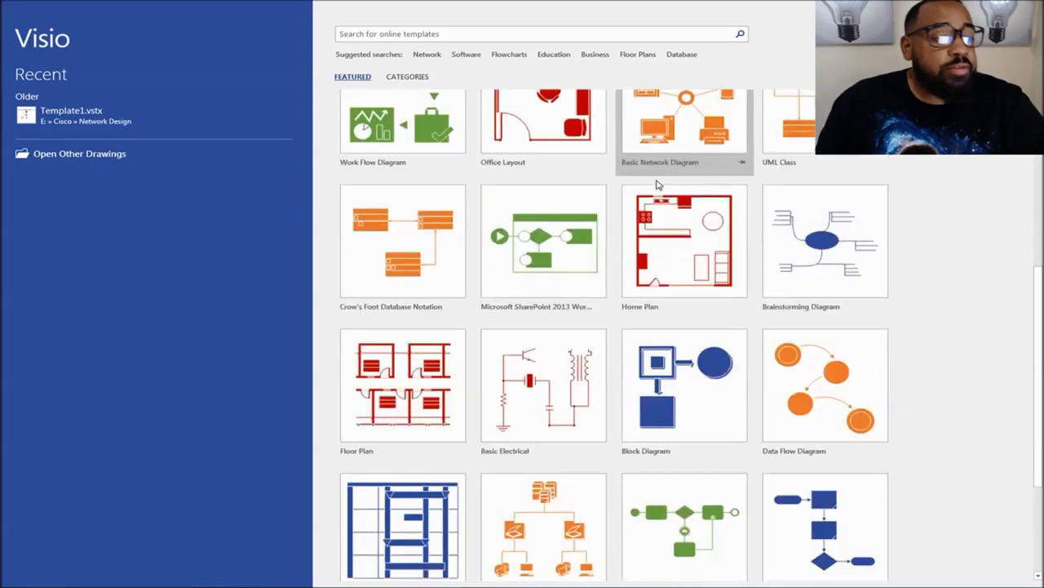
{"action": "scroll", "coordinate": [656, 186], "scroll_direction": "down", "scroll_amount": 1}
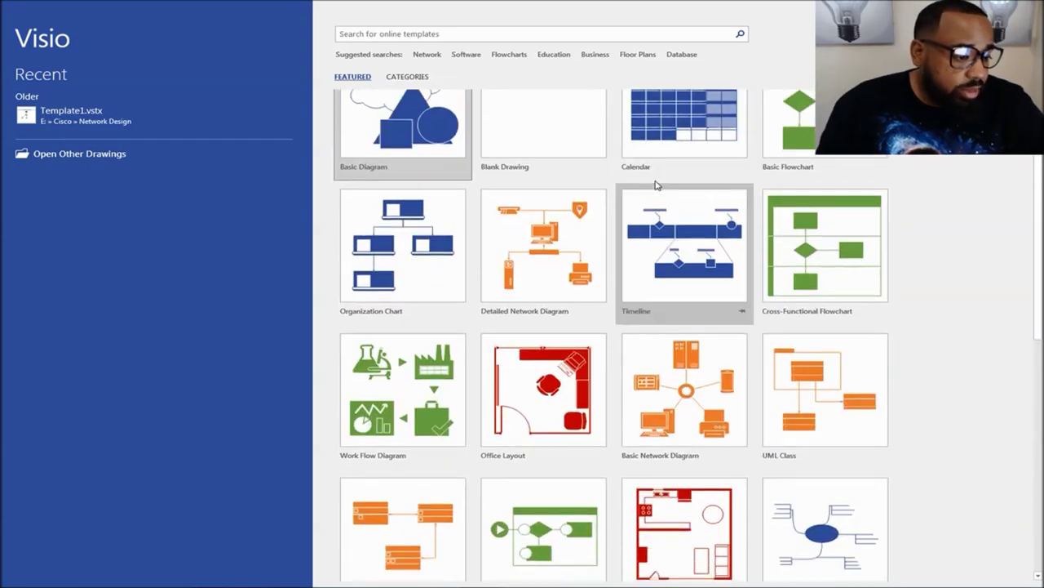
{"action": "left_click", "coordinate": [649, 365]}
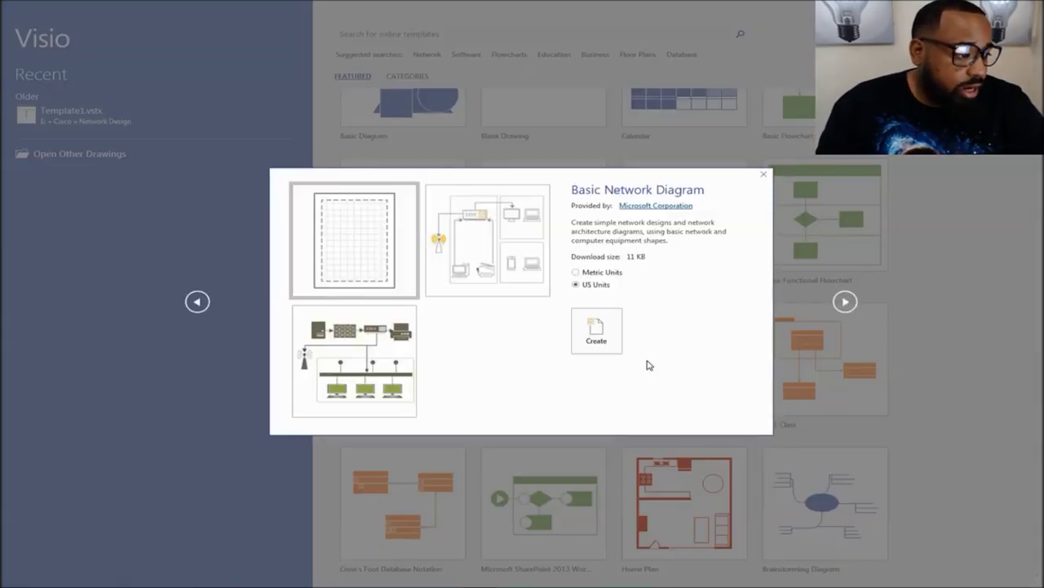
{"action": "left_click", "coordinate": [765, 177]}
{"action": "scroll", "coordinate": [740, 229], "scroll_direction": "up", "scroll_amount": 1}
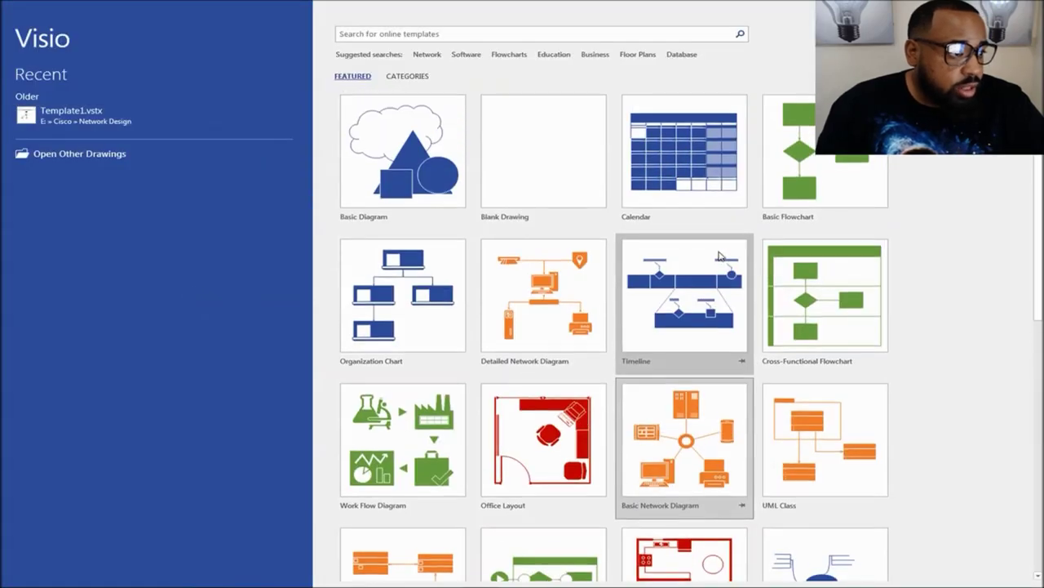
{"action": "left_click", "coordinate": [426, 55]}
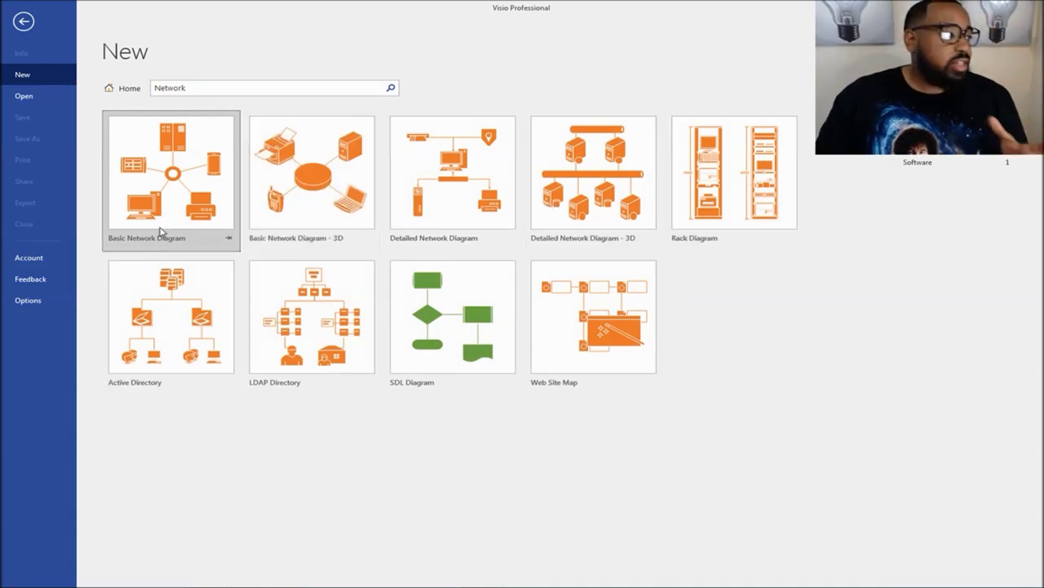
{"action": "left_click", "coordinate": [27, 26]}
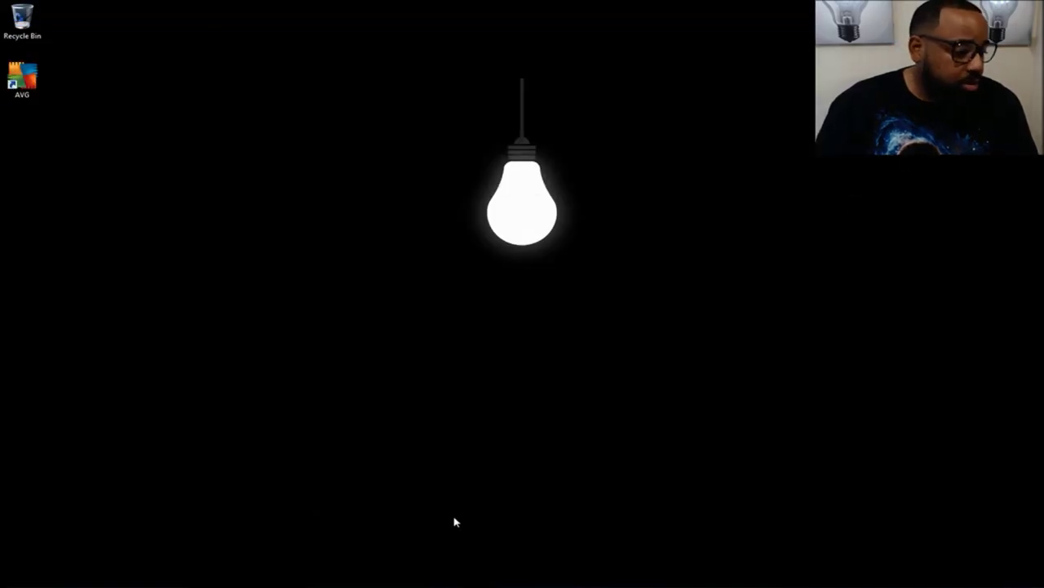
Step: Switch to Chrome and view Cisco's Network Topology Icons page with its Visio stencil downloads
{"action": "left_click", "coordinate": [285, 578]}
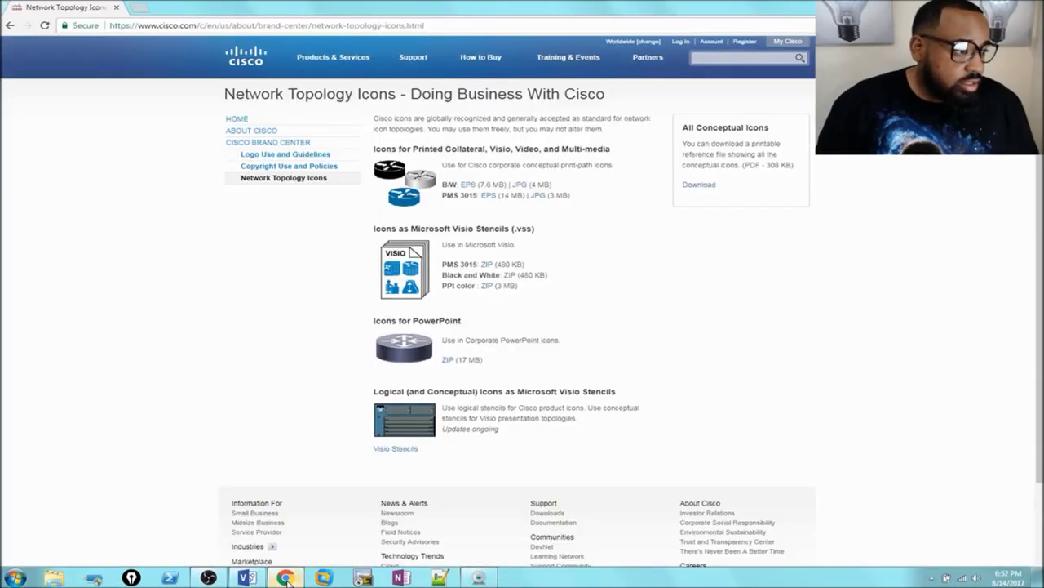
{"action": "mouse_move", "coordinate": [564, 65]}
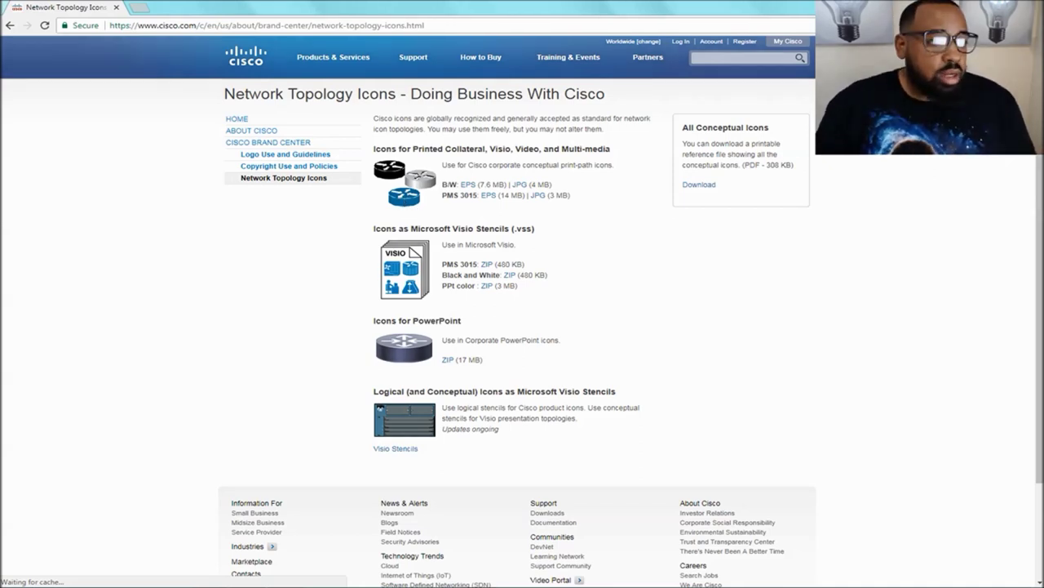
{"action": "key", "text": "super+d"}
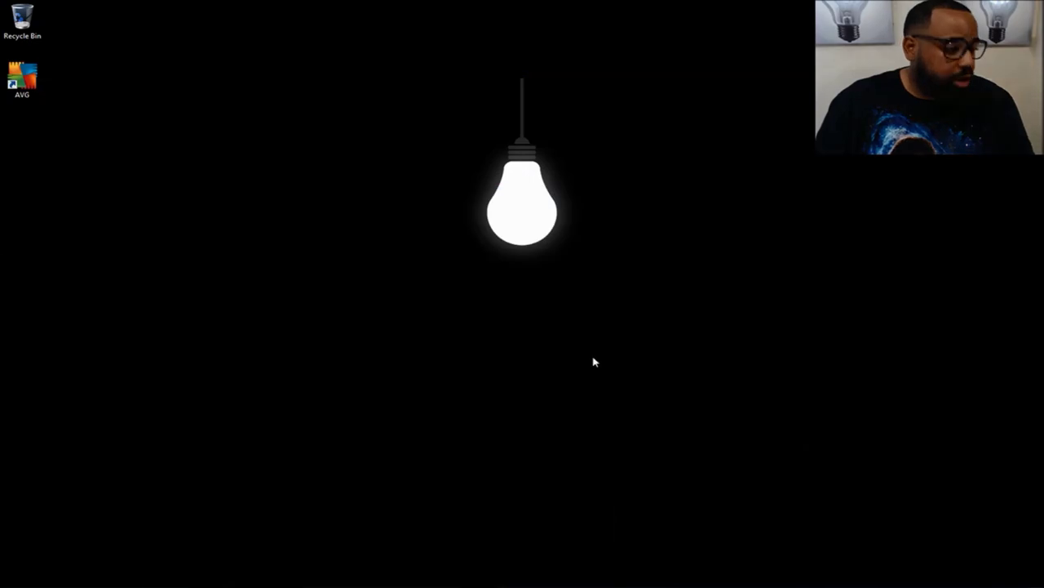
Step: Switch back to Visio and create a new drawing from the Blank Drawing template
{"action": "left_click", "coordinate": [247, 578]}
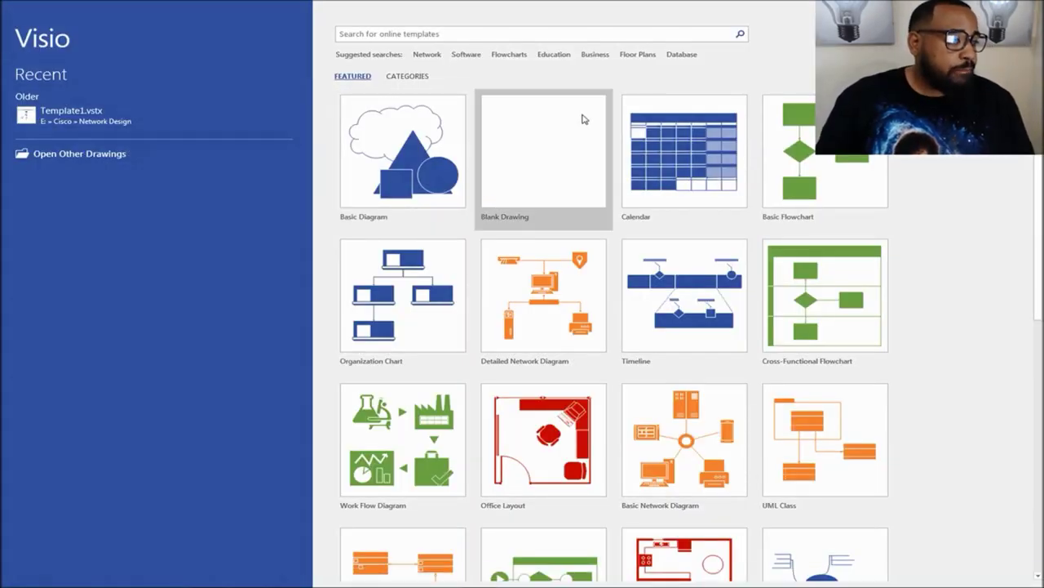
{"action": "left_click", "coordinate": [556, 147]}
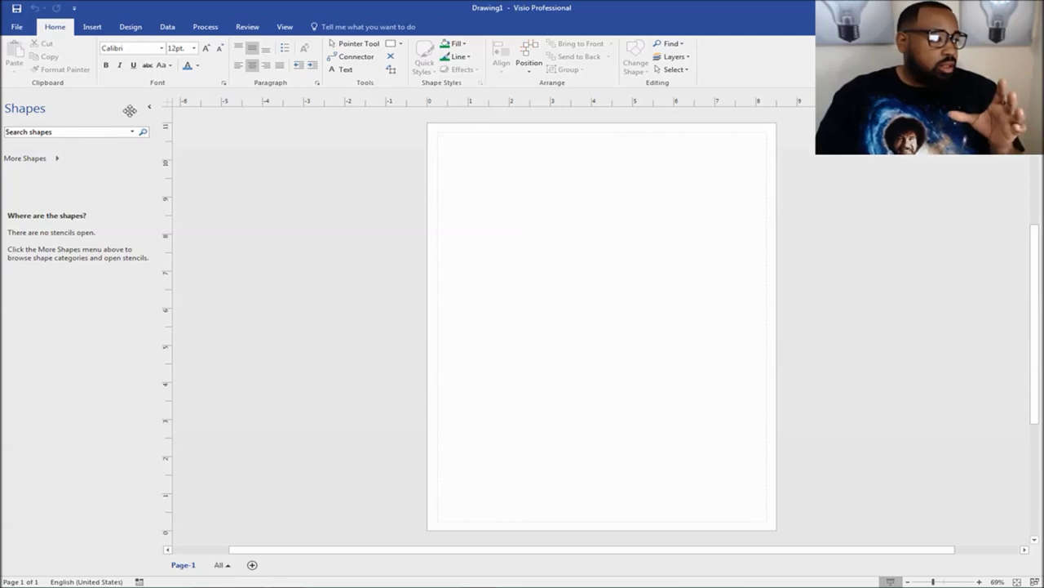
Step: Collapse the Shapes pane and expand it again
{"action": "left_click", "coordinate": [150, 106]}
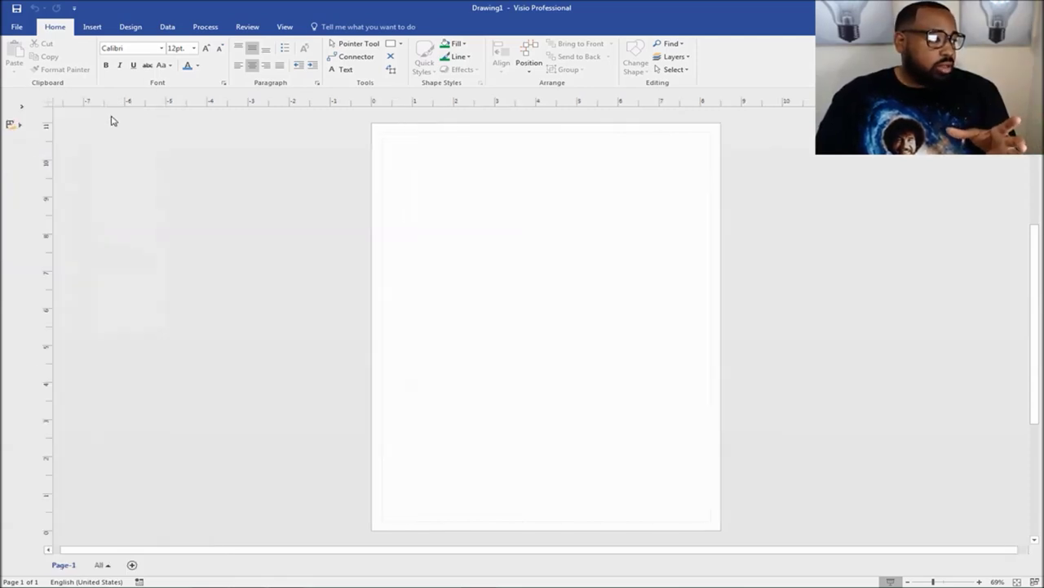
{"action": "left_click", "coordinate": [22, 109]}
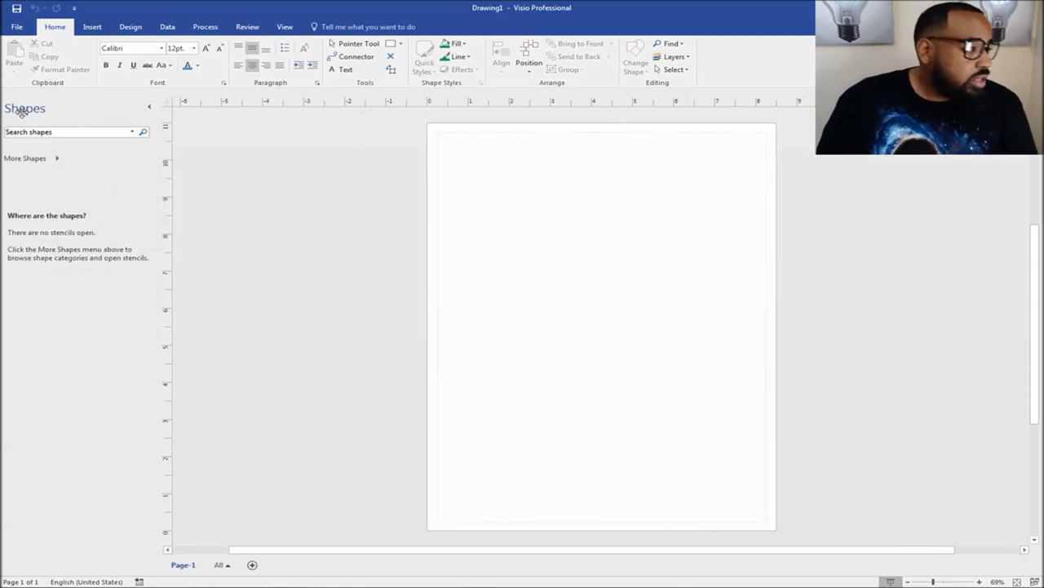
Step: Browse the shape categories, open the Computers and Monitors network stencil, and close it again
{"action": "right_click", "coordinate": [57, 160]}
{"action": "left_click", "coordinate": [41, 158]}
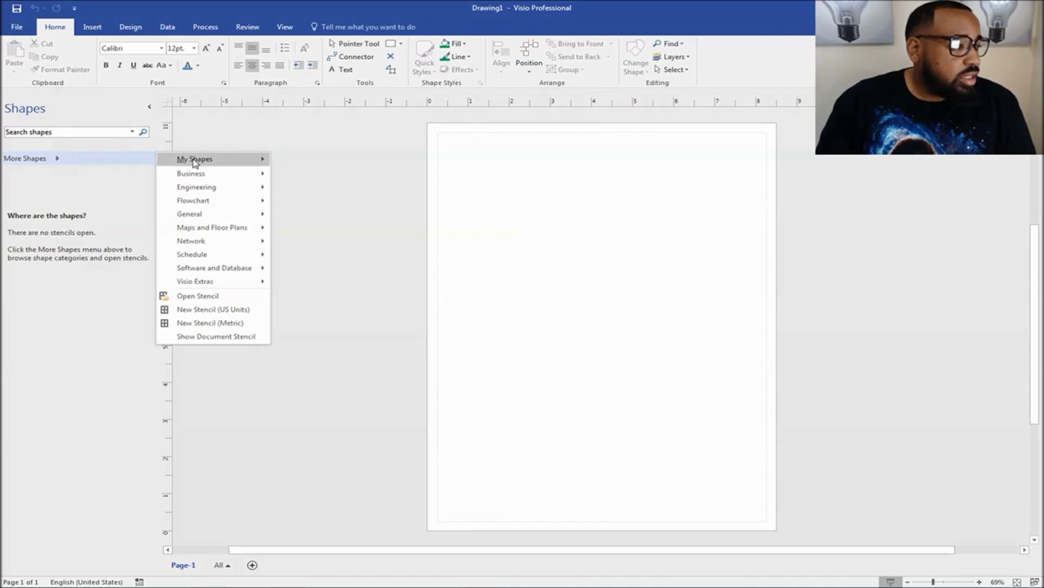
{"action": "mouse_move", "coordinate": [207, 163]}
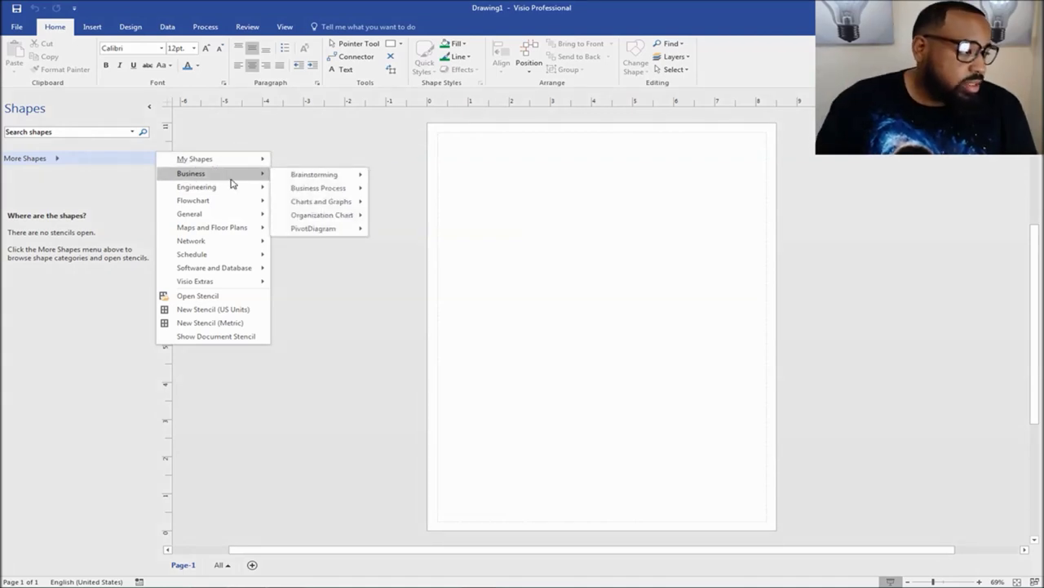
{"action": "mouse_move", "coordinate": [223, 203]}
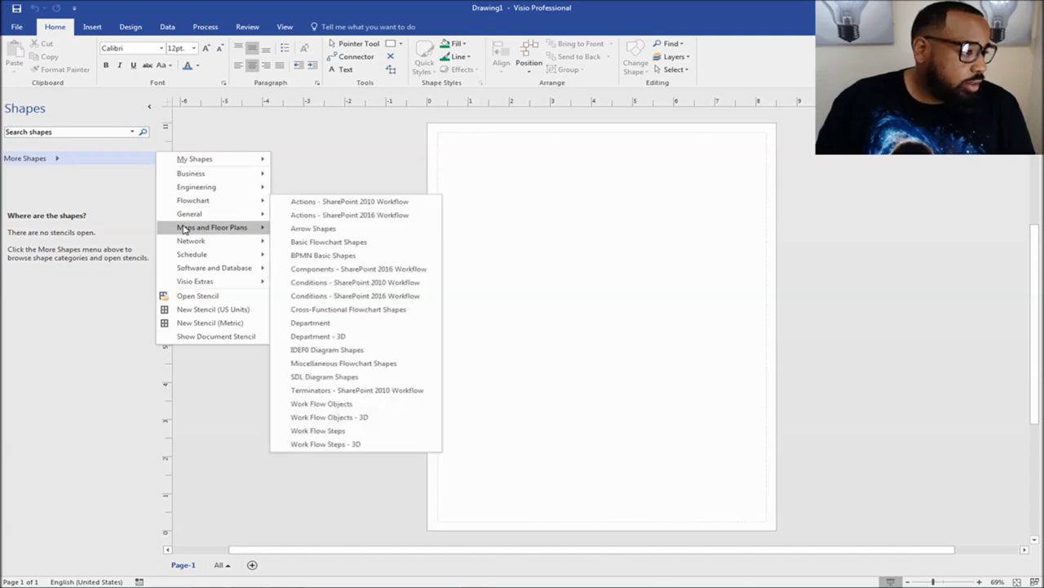
{"action": "mouse_move", "coordinate": [214, 243]}
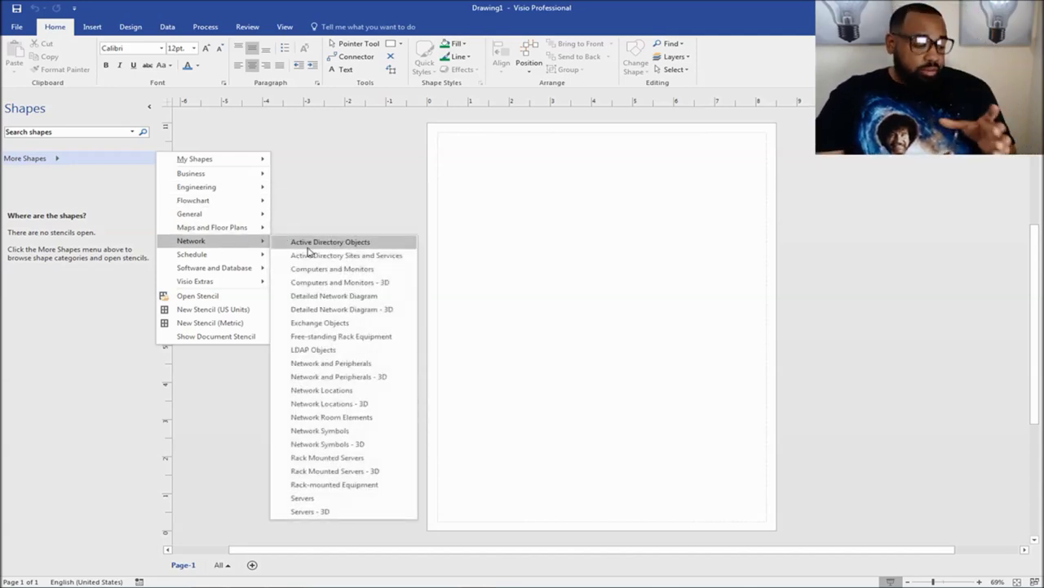
{"action": "left_click", "coordinate": [361, 268]}
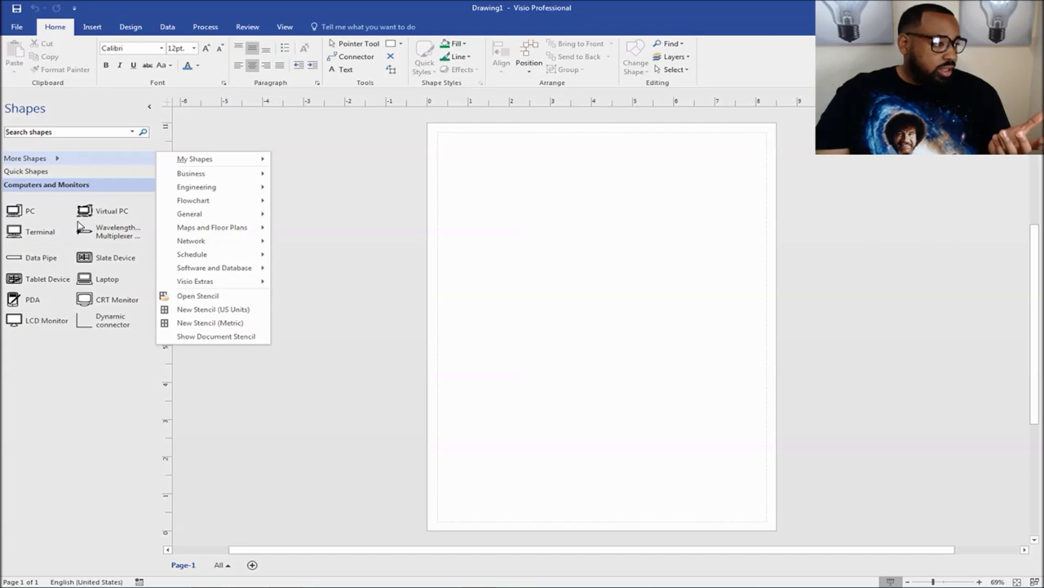
{"action": "right_click", "coordinate": [91, 188]}
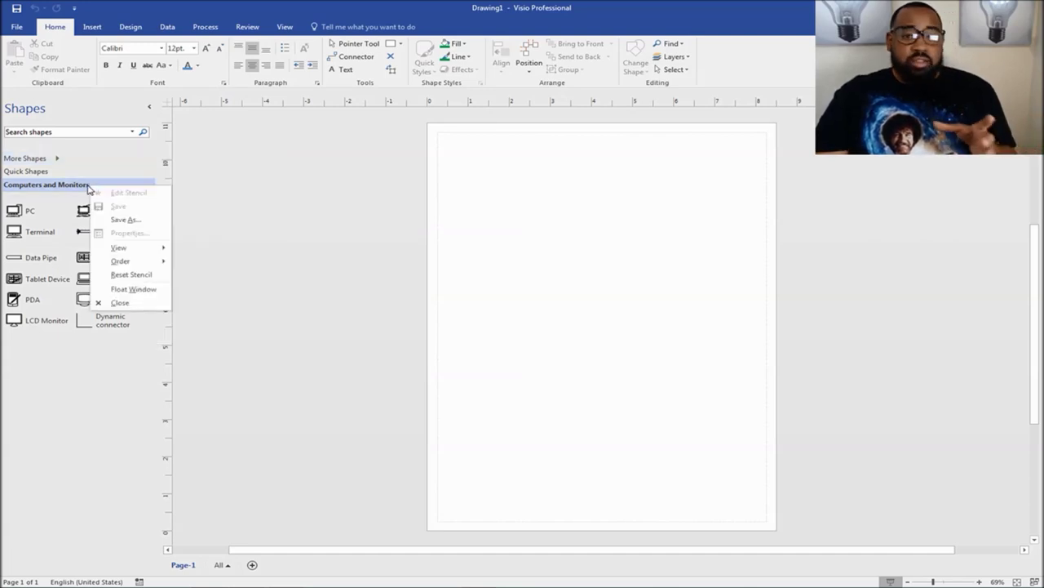
{"action": "left_click", "coordinate": [134, 306]}
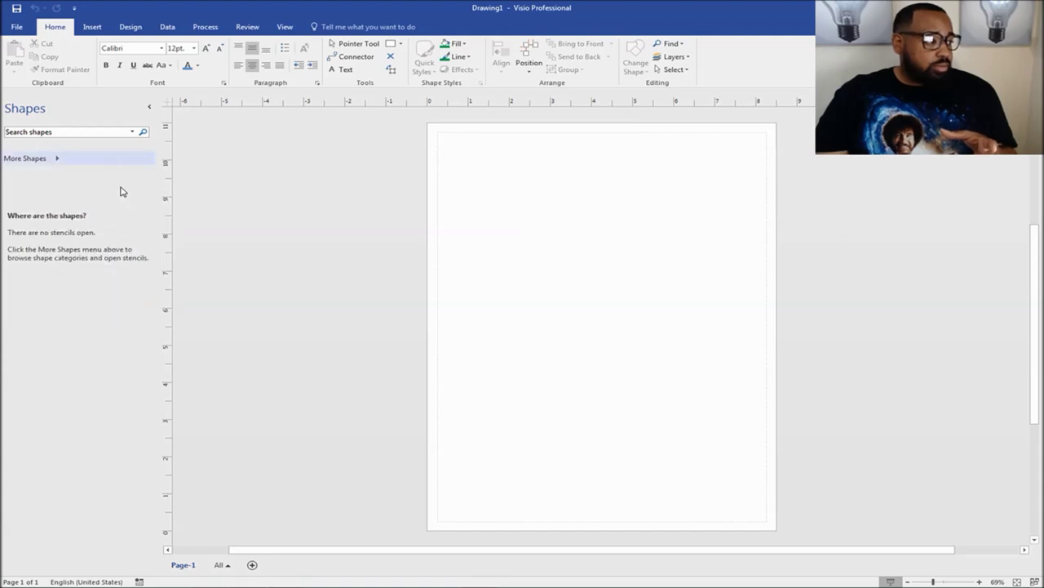
Step: Open the Network and Peripherals stencil from the Network shape category
{"action": "left_click", "coordinate": [56, 159]}
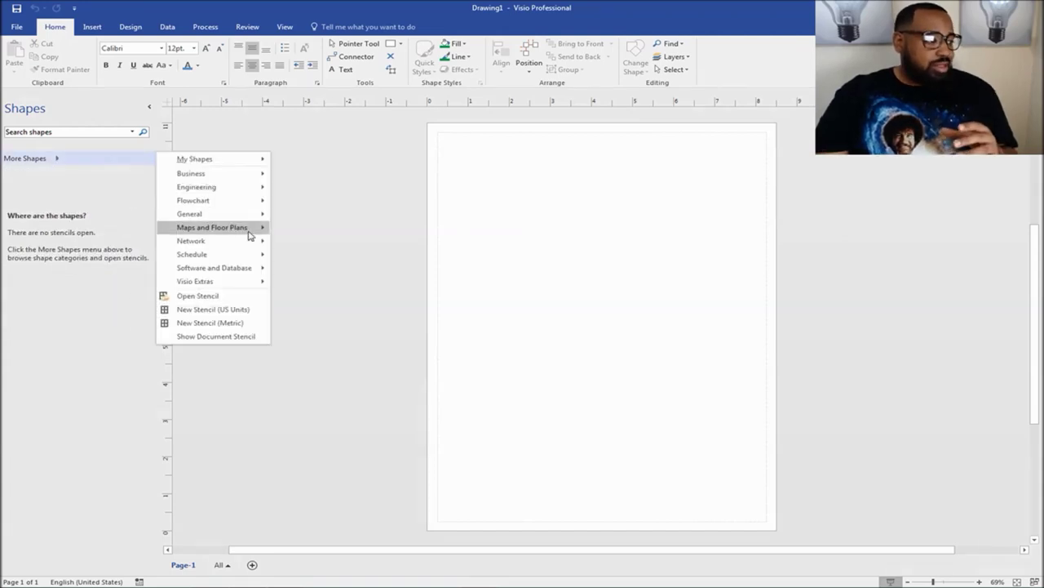
{"action": "mouse_move", "coordinate": [252, 241]}
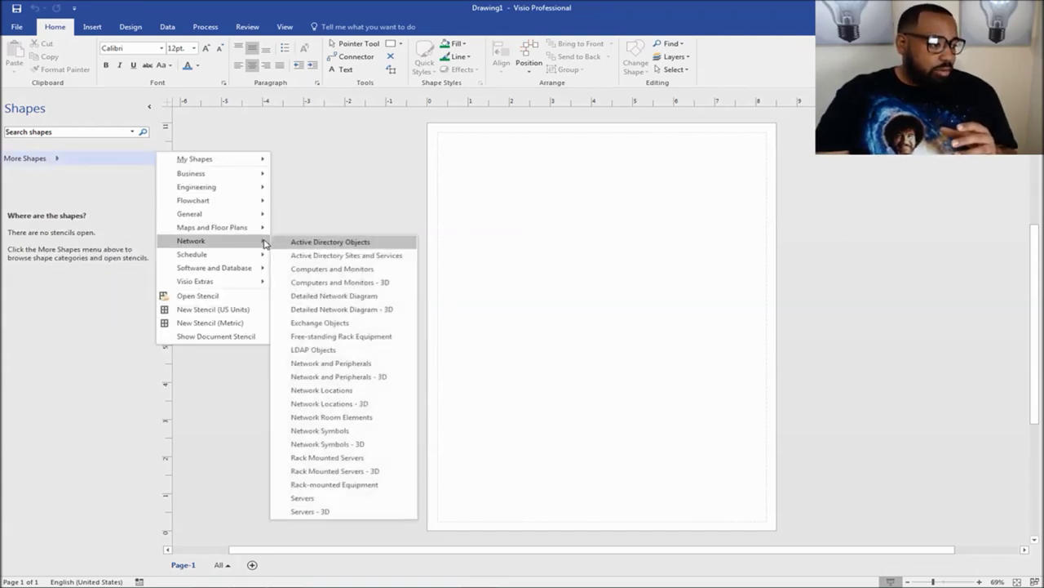
{"action": "left_click", "coordinate": [346, 370]}
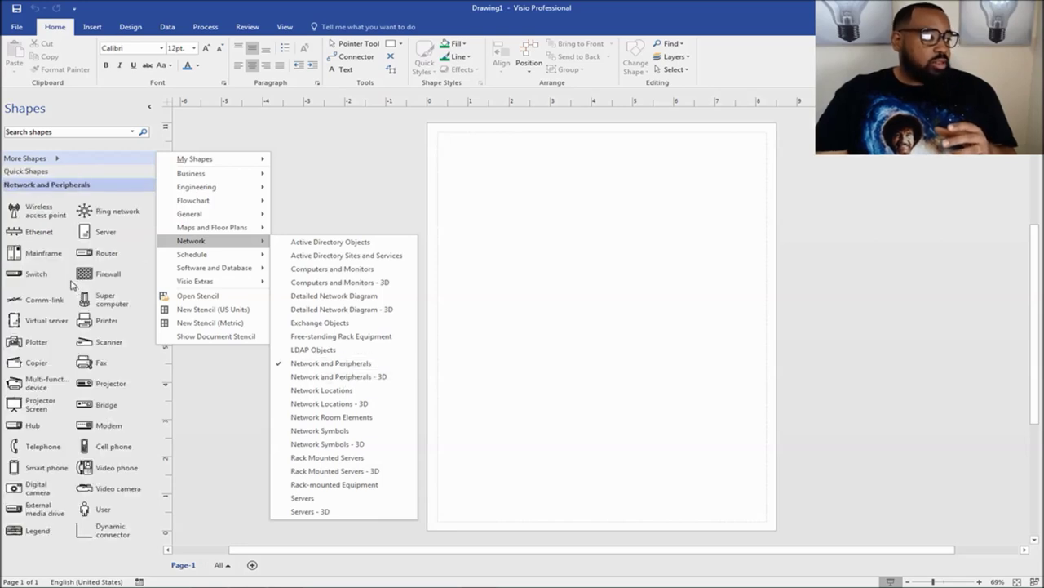
{"action": "left_click", "coordinate": [212, 387]}
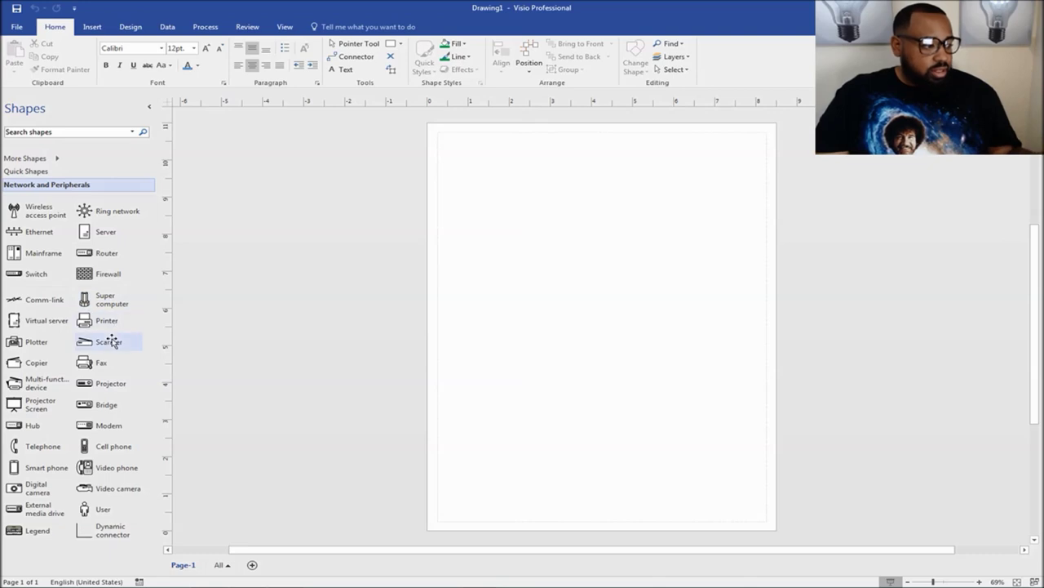
Step: Place a Switch shape on the page and delete it, and do the same with a Router shape
{"action": "left_click_drag", "start_coordinate": [28, 275], "coordinate": [584, 269]}
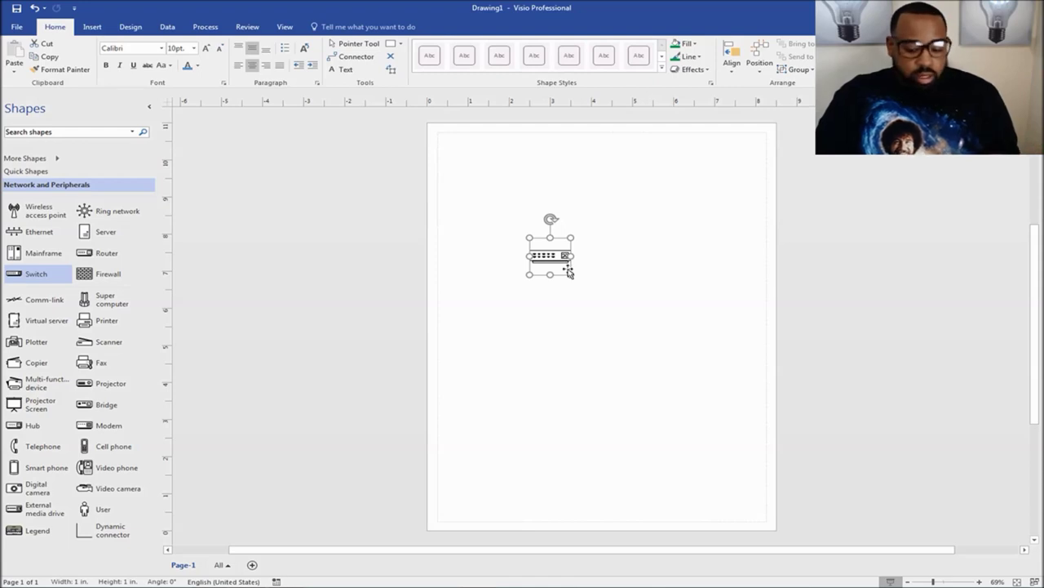
{"action": "key", "text": "Delete"}
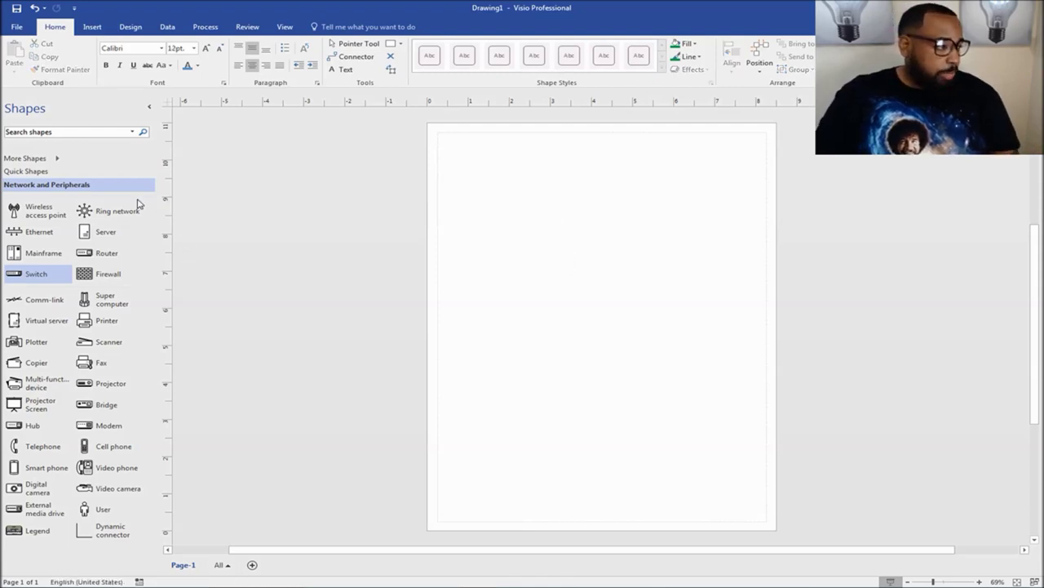
{"action": "left_click_drag", "start_coordinate": [105, 255], "coordinate": [558, 240]}
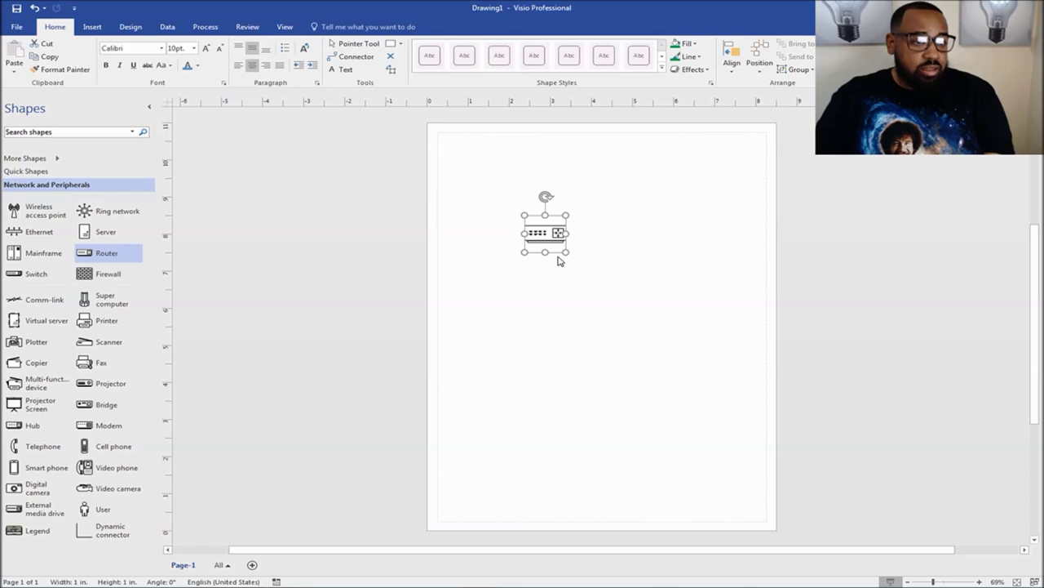
{"action": "key", "text": "Delete"}
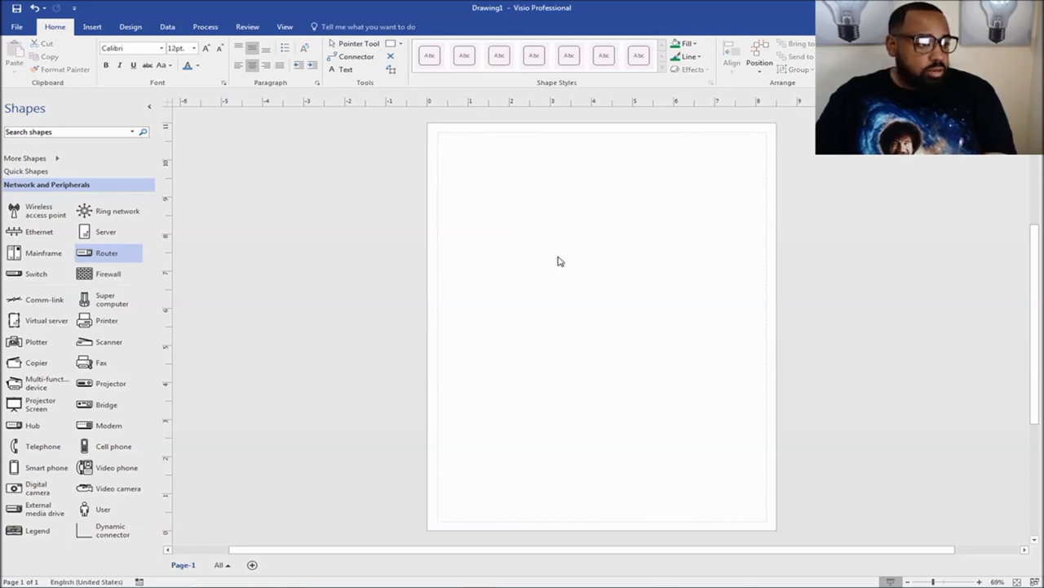
Step: Close the Network and Peripherals stencil
{"action": "right_click", "coordinate": [51, 184]}
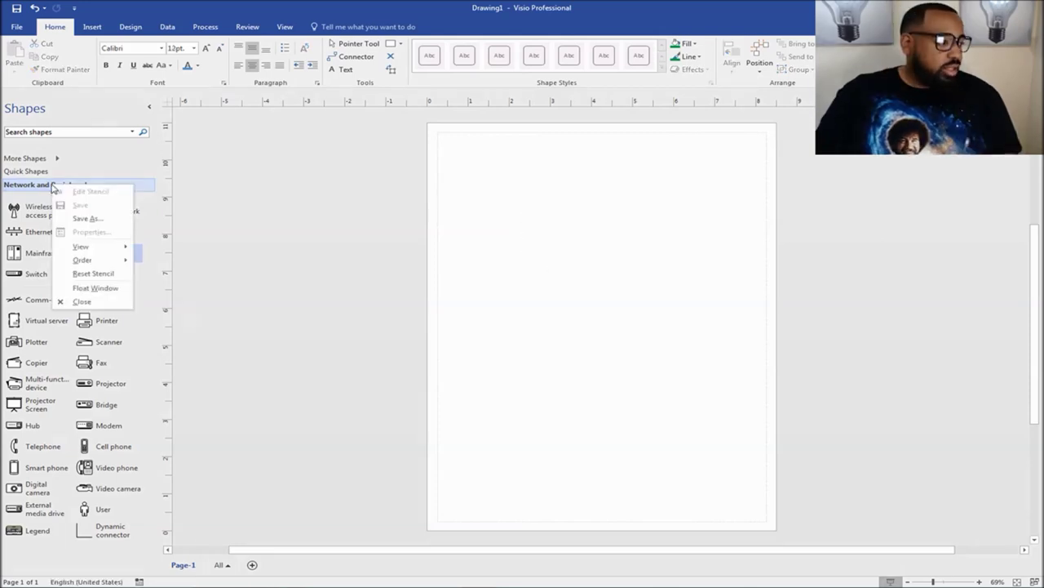
{"action": "left_click", "coordinate": [90, 303]}
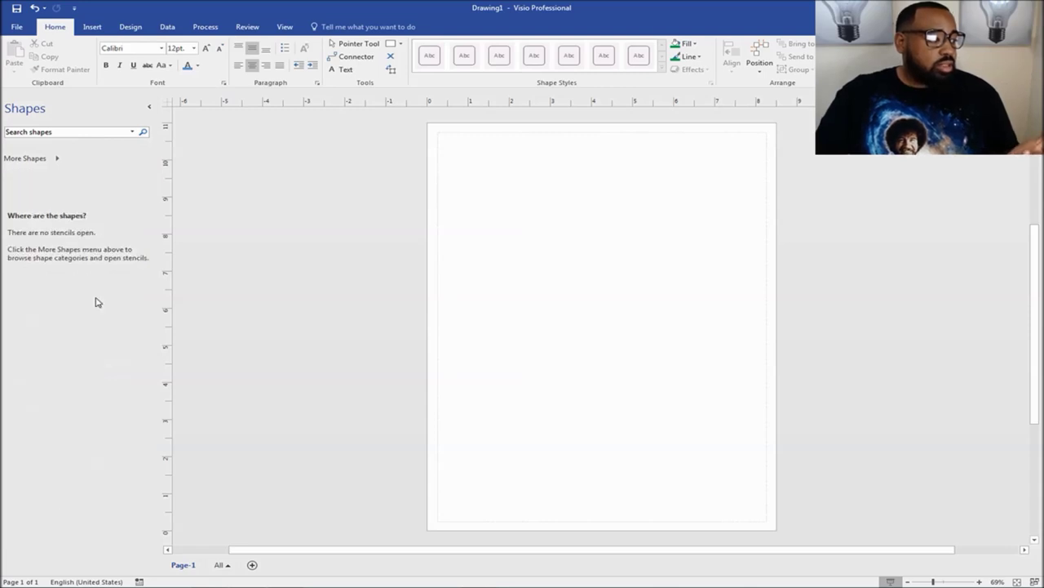
Step: Open the 3015.vss stencil file from the Cisco Network Design Stencils folder
{"action": "left_click", "coordinate": [57, 160]}
{"action": "mouse_move", "coordinate": [189, 228]}
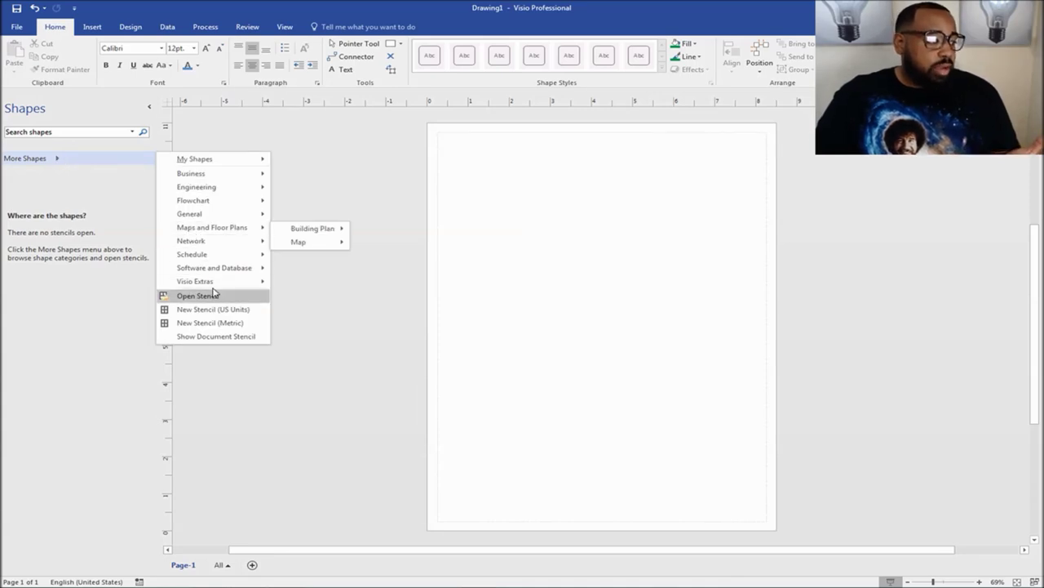
{"action": "left_click", "coordinate": [57, 160]}
{"action": "left_click", "coordinate": [56, 160]}
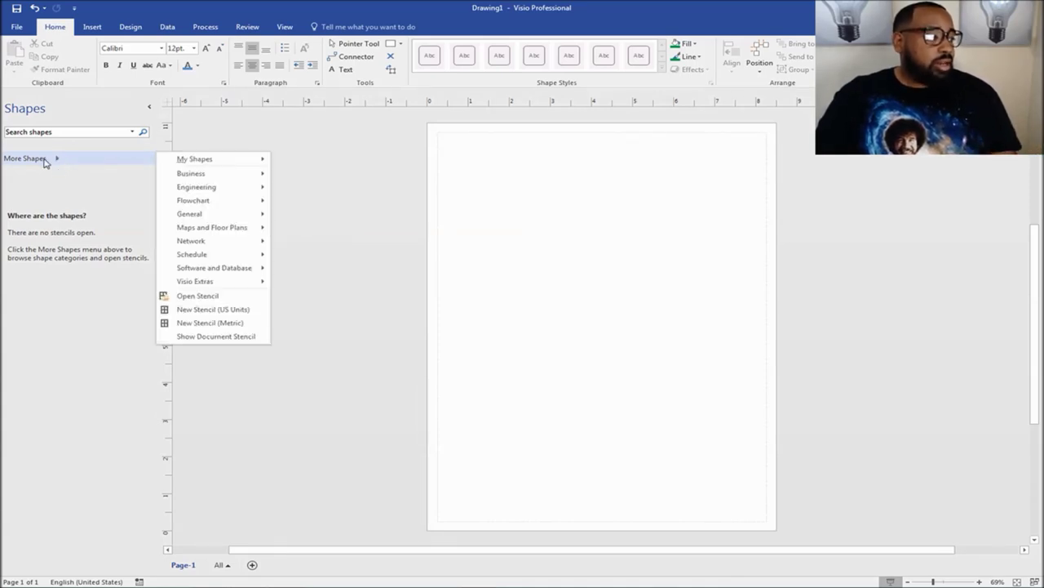
{"action": "left_click", "coordinate": [200, 295]}
{"action": "double_click", "coordinate": [432, 132]}
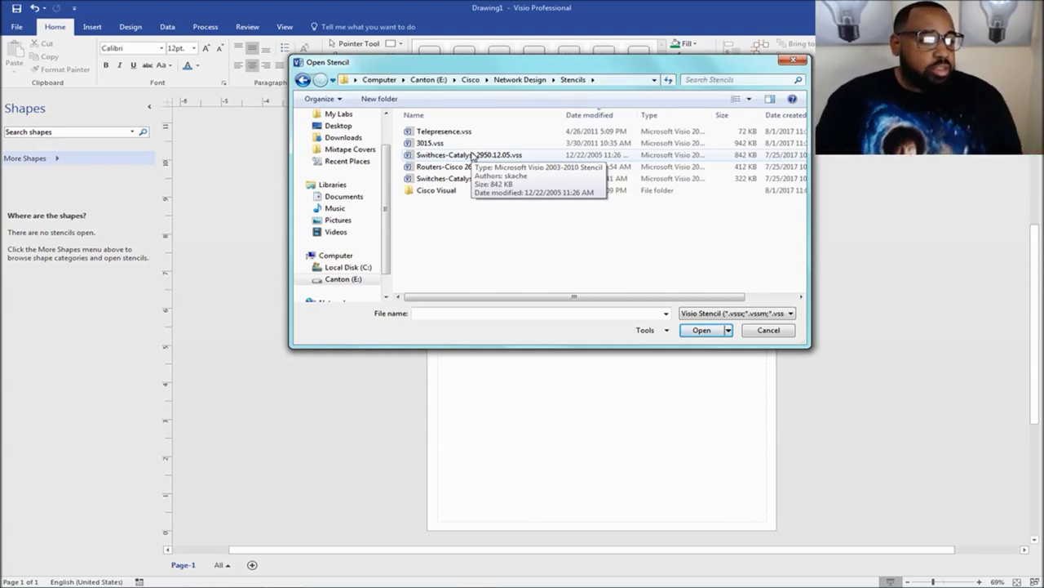
{"action": "left_click", "coordinate": [424, 145]}
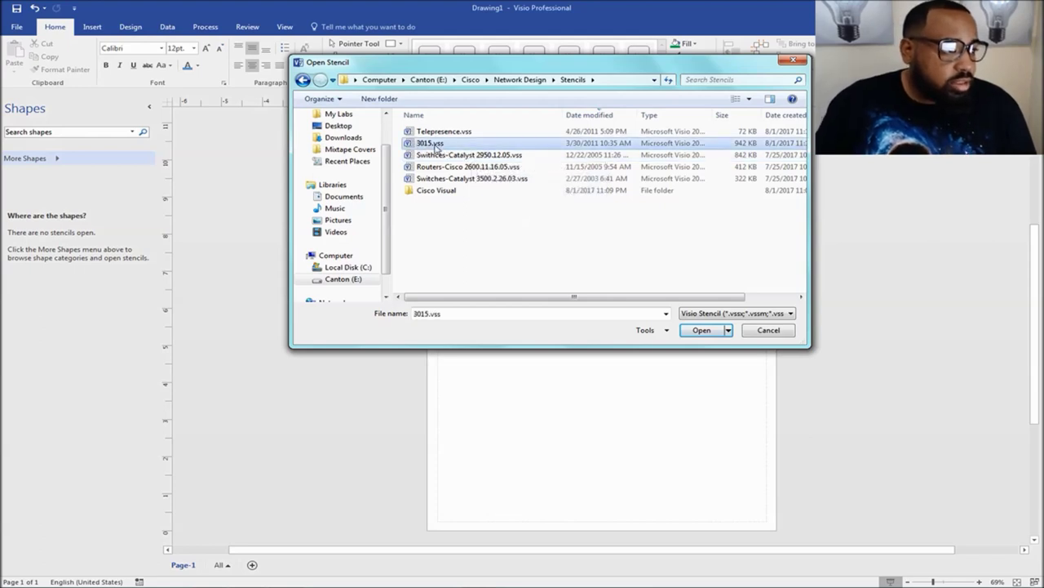
{"action": "double_click", "coordinate": [424, 143]}
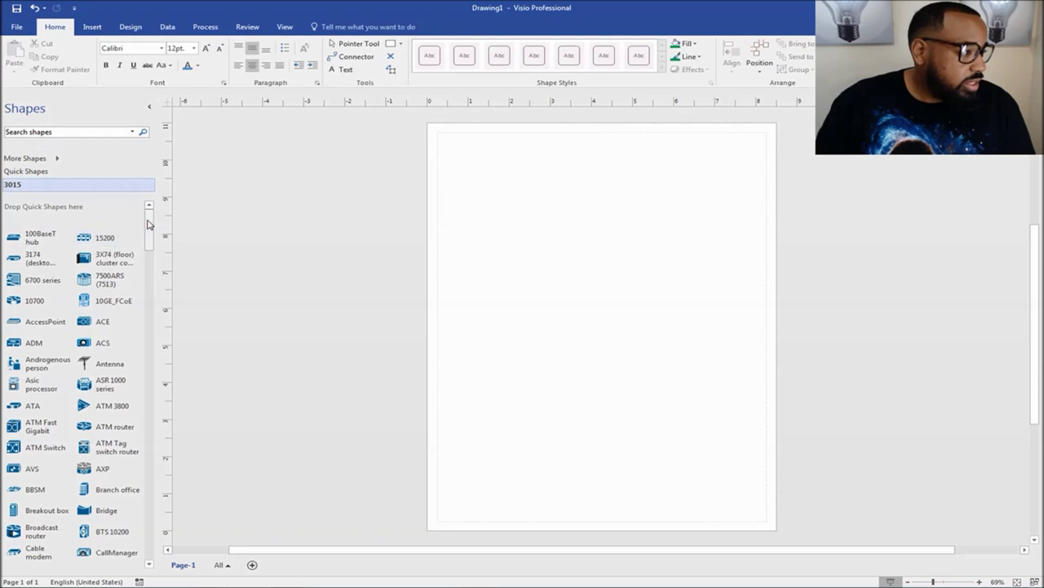
Step: Look through the Cisco device shapes in the 3015 stencil, from hubs and routers to firewalls and gateways
{"action": "left_click_drag", "start_coordinate": [150, 222], "coordinate": [75, 248]}
{"action": "scroll", "coordinate": [78, 261], "scroll_direction": "down", "scroll_amount": 4}
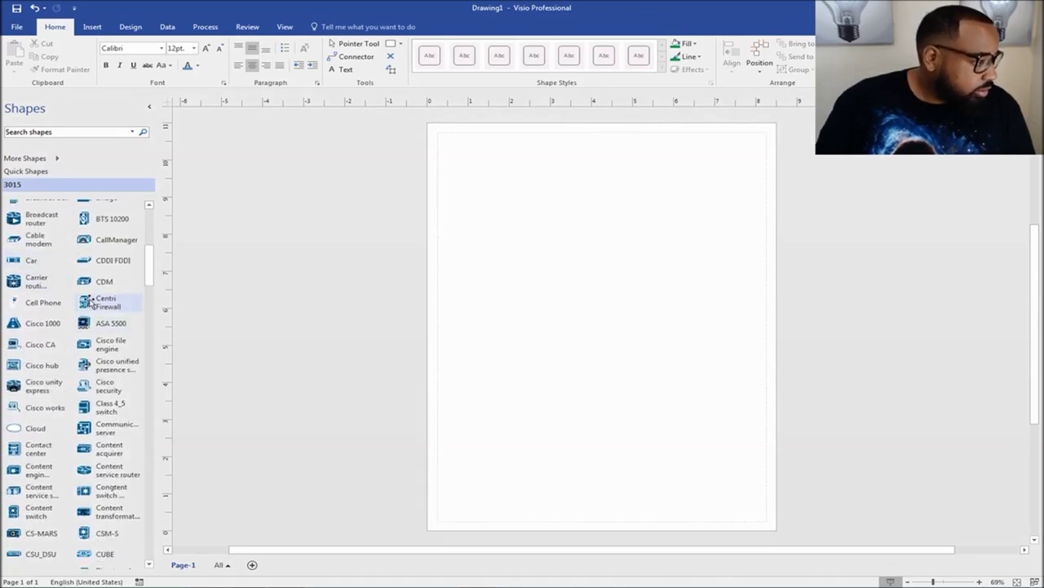
{"action": "scroll", "coordinate": [85, 290], "scroll_direction": "down", "scroll_amount": 3}
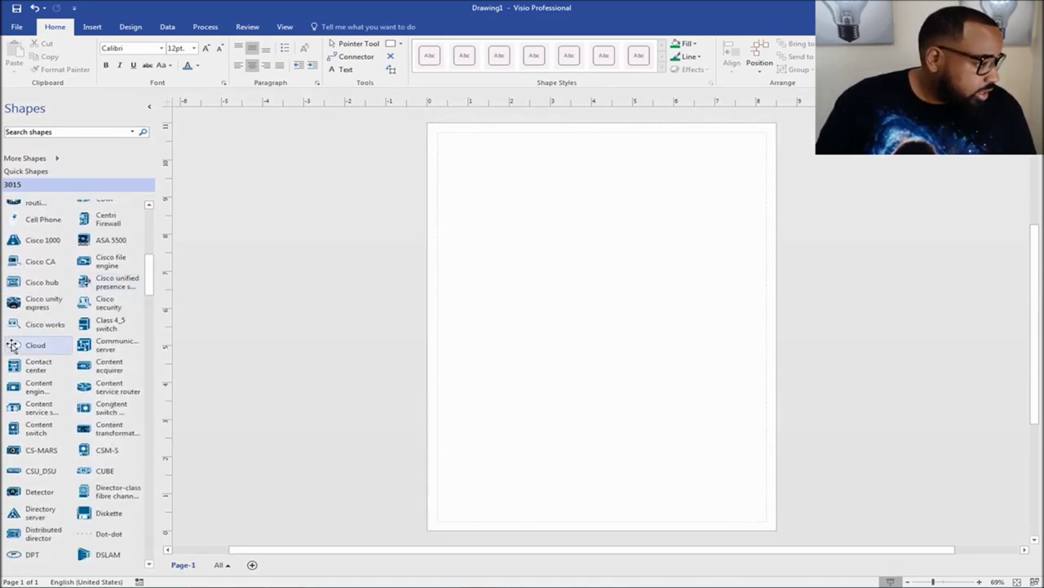
{"action": "scroll", "coordinate": [38, 351], "scroll_direction": "down", "scroll_amount": 2}
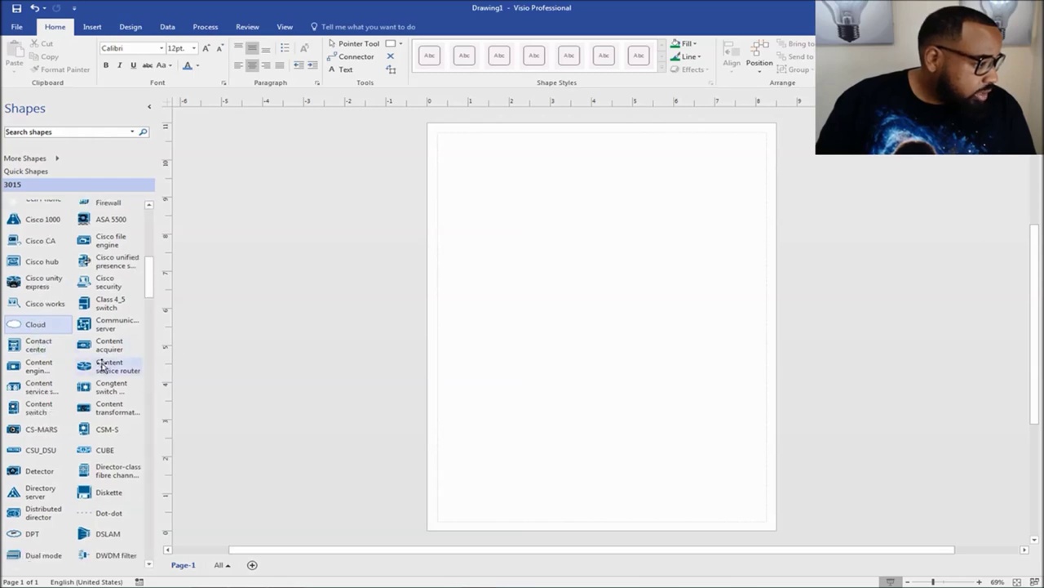
{"action": "scroll", "coordinate": [133, 369], "scroll_direction": "down", "scroll_amount": 7}
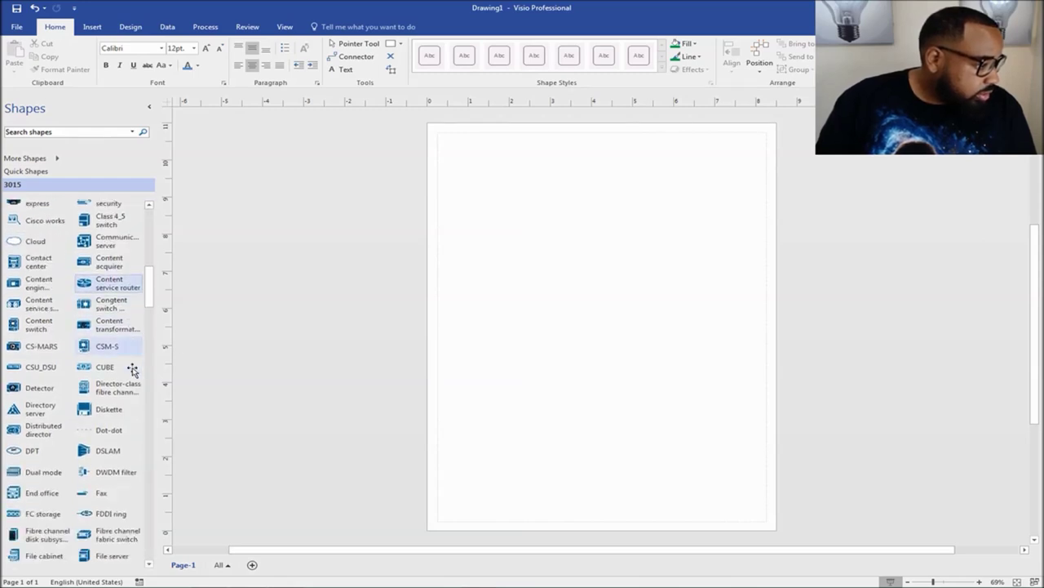
{"action": "scroll", "coordinate": [133, 371], "scroll_direction": "down", "scroll_amount": 11}
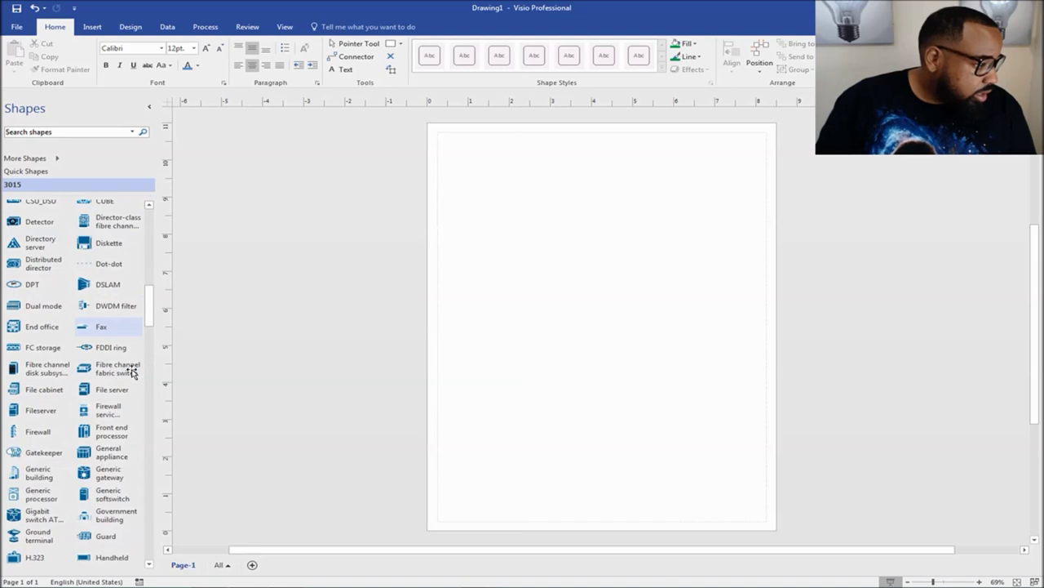
Step: Open the My Cisco stencil and create a new blank stencil in metric units
{"action": "left_click", "coordinate": [58, 163]}
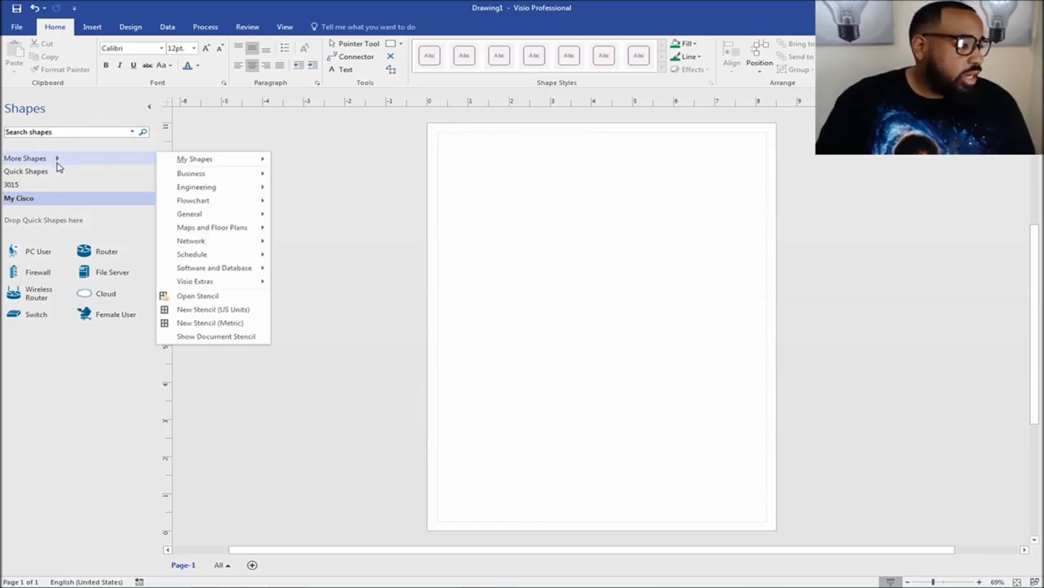
{"action": "left_click", "coordinate": [236, 328]}
{"action": "right_click", "coordinate": [14, 212]}
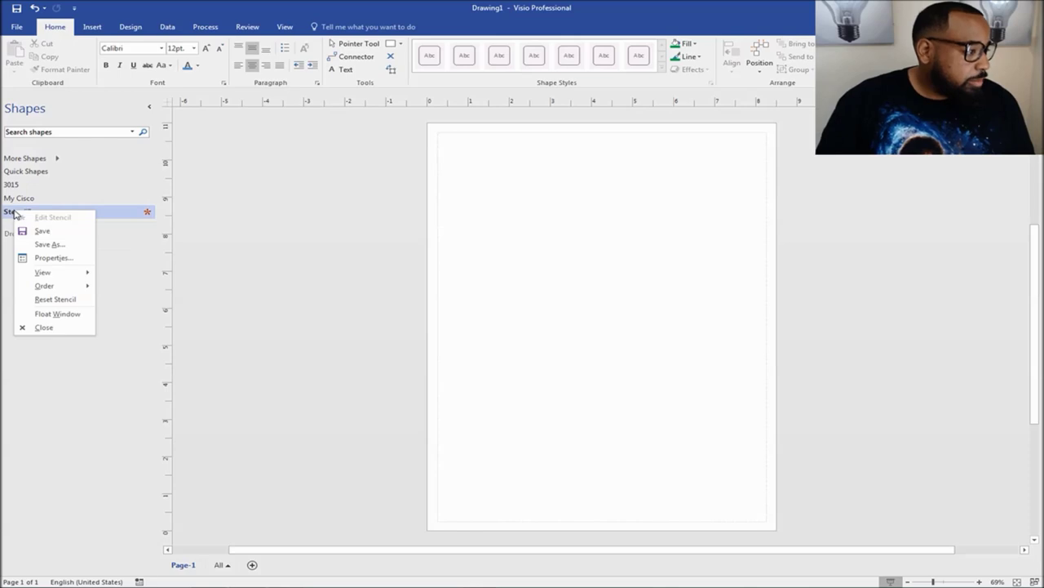
Step: Place the Firewall shape from the 3015 stencil on the page and move it into the new stencil as a master
{"action": "left_click", "coordinate": [13, 184]}
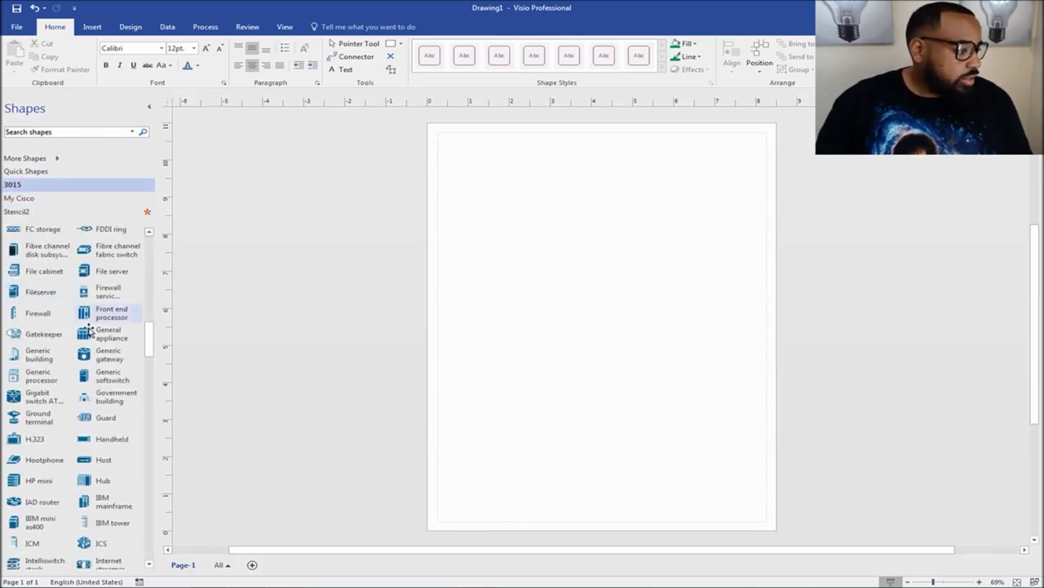
{"action": "left_click_drag", "start_coordinate": [31, 317], "coordinate": [576, 223]}
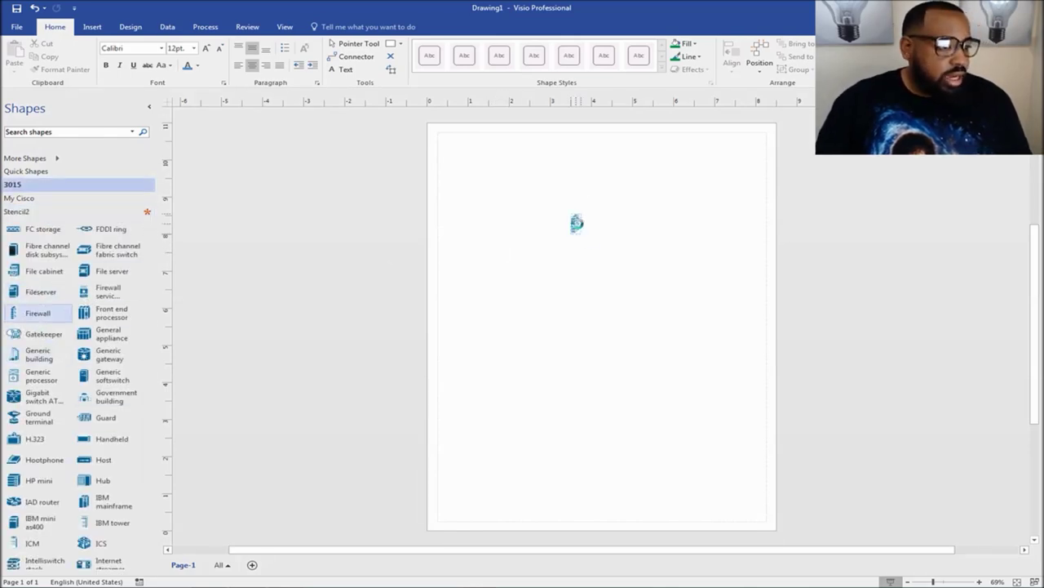
{"action": "left_click", "coordinate": [23, 210]}
{"action": "mouse_move", "coordinate": [581, 223]}
{"action": "left_mouse_down"}
{"action": "mouse_move", "coordinate": [523, 224]}
{"action": "mouse_move", "coordinate": [569, 233]}
{"action": "left_mouse_up"}
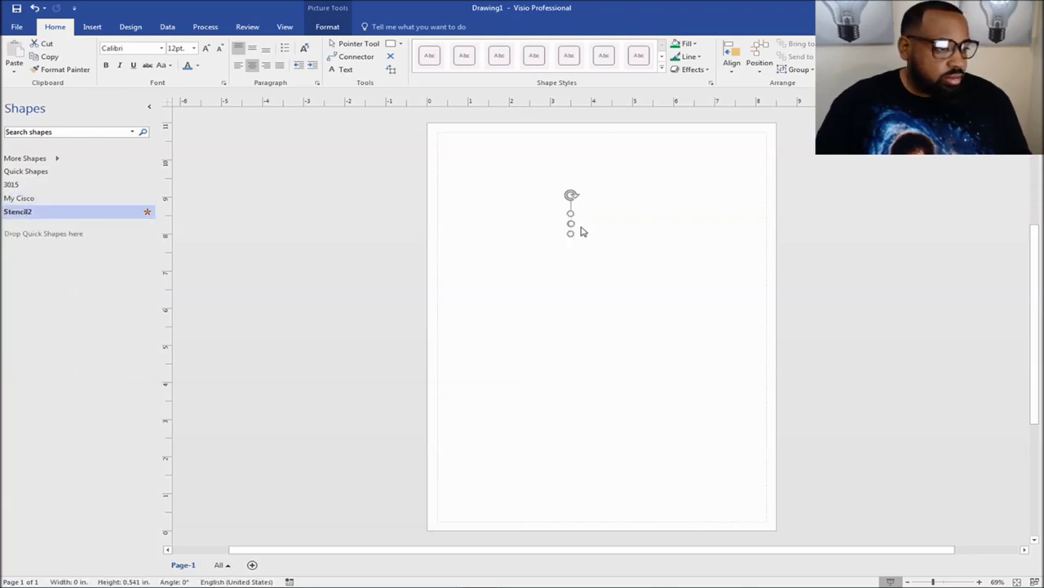
{"action": "key", "text": "ctrl+z"}
{"action": "left_click_drag", "start_coordinate": [596, 228], "coordinate": [98, 282]}
Step: Rename the master in the new stencil as Firewall
{"action": "right_click", "coordinate": [36, 267]}
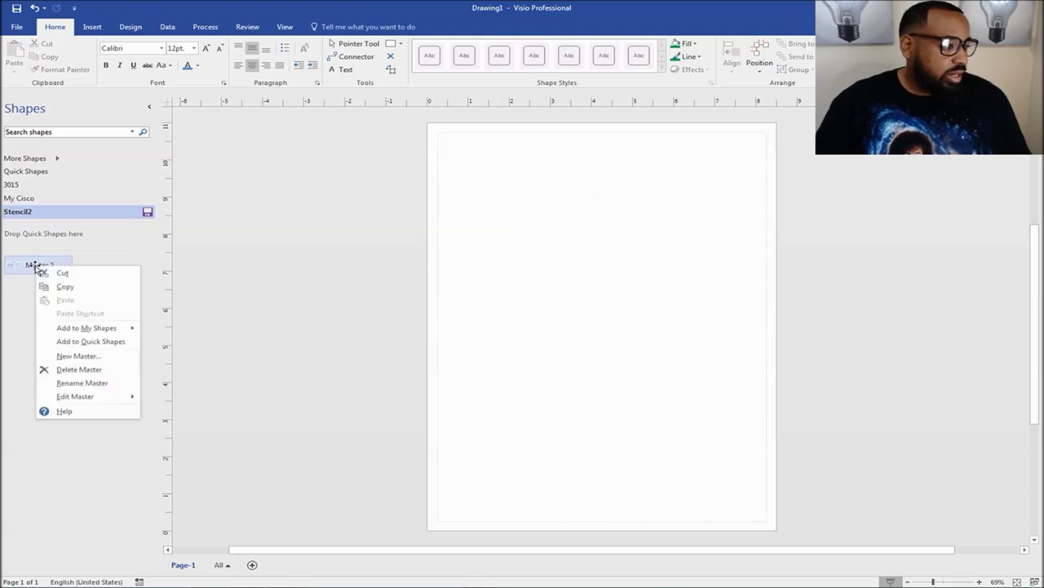
{"action": "left_click", "coordinate": [81, 383]}
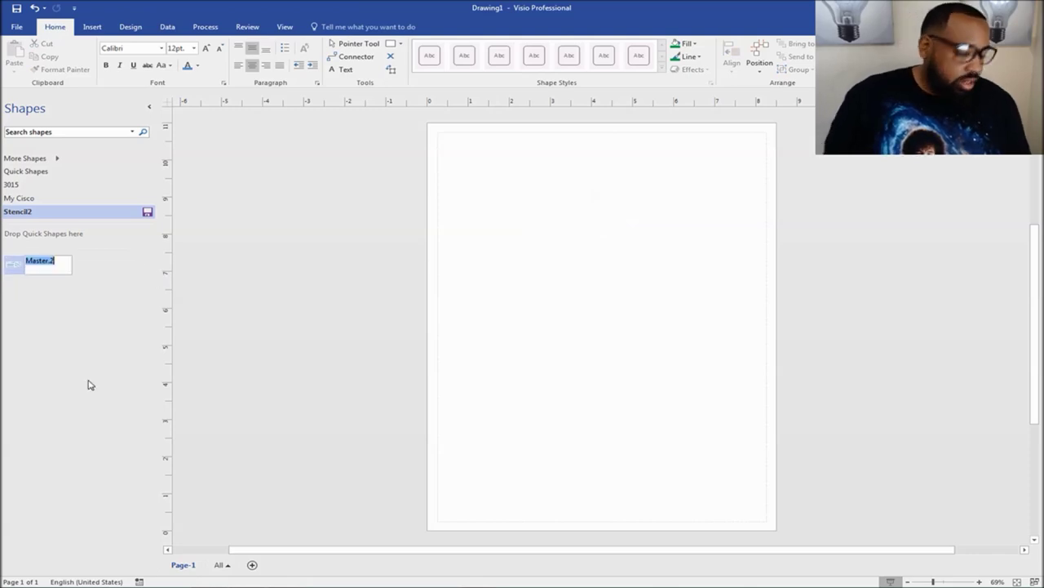
{"action": "type", "text": "Firewall"}
{"action": "key", "text": "Return"}
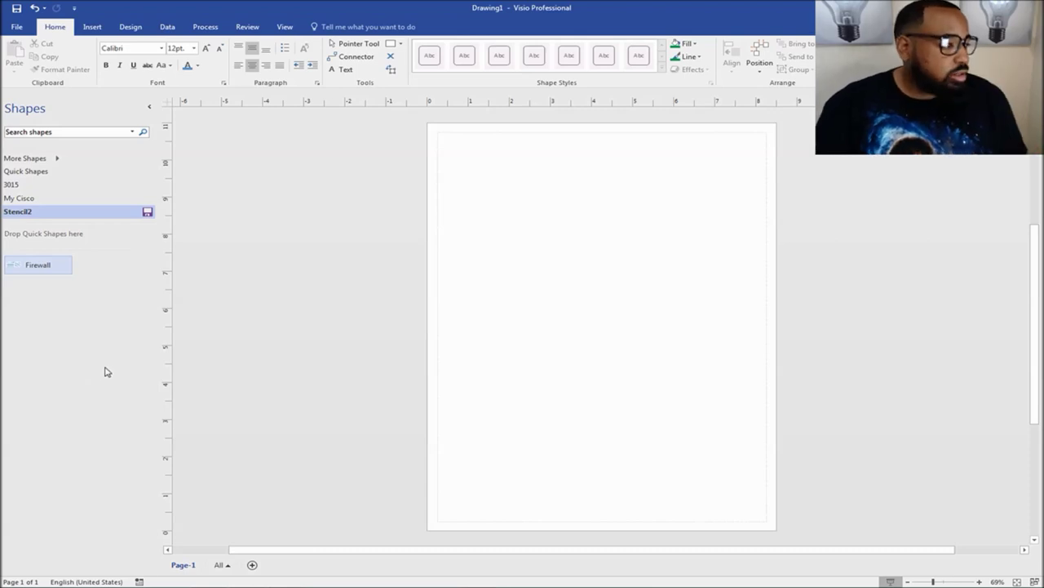
Step: Close the new stencil without saving it and switch to the My Cisco stencil
{"action": "right_click", "coordinate": [16, 211]}
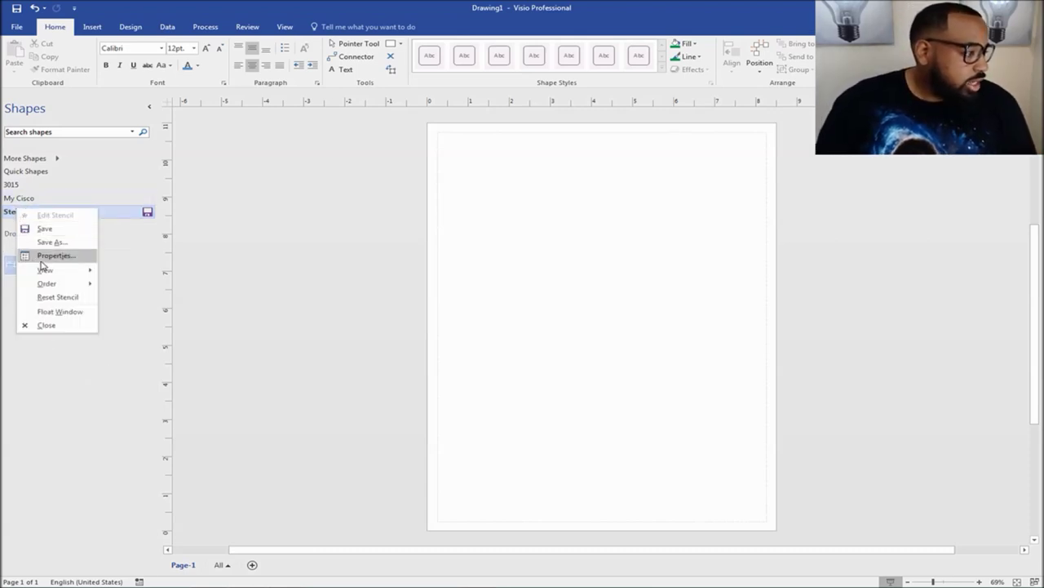
{"action": "left_click", "coordinate": [57, 325]}
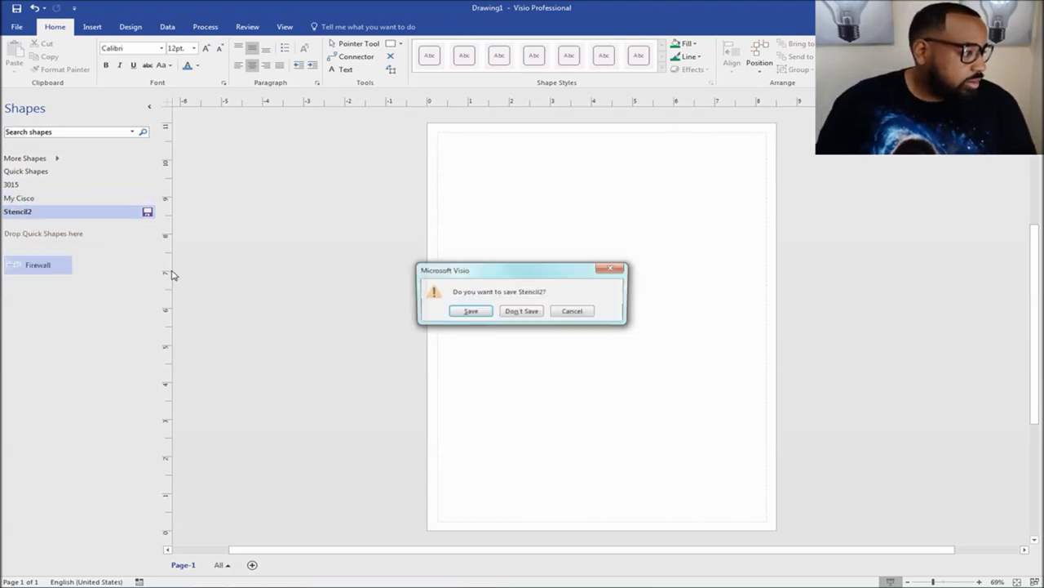
{"action": "left_click", "coordinate": [534, 312]}
{"action": "left_click", "coordinate": [6, 203]}
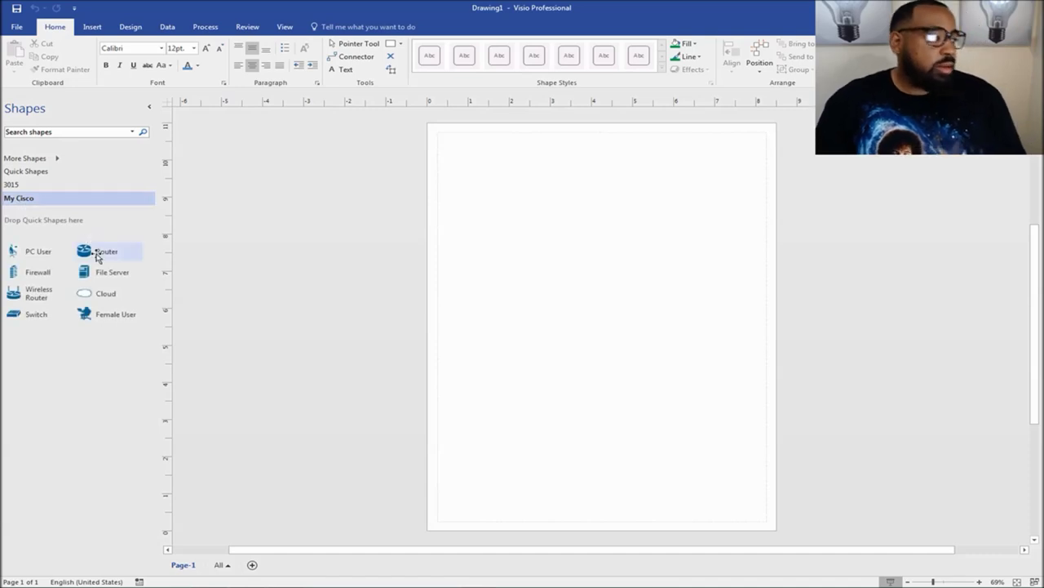
Step: Try to add a placed and shrunken Router shape to the My Cisco stencil without editing the stencil, and delete the shape
{"action": "left_click_drag", "start_coordinate": [87, 258], "coordinate": [602, 206]}
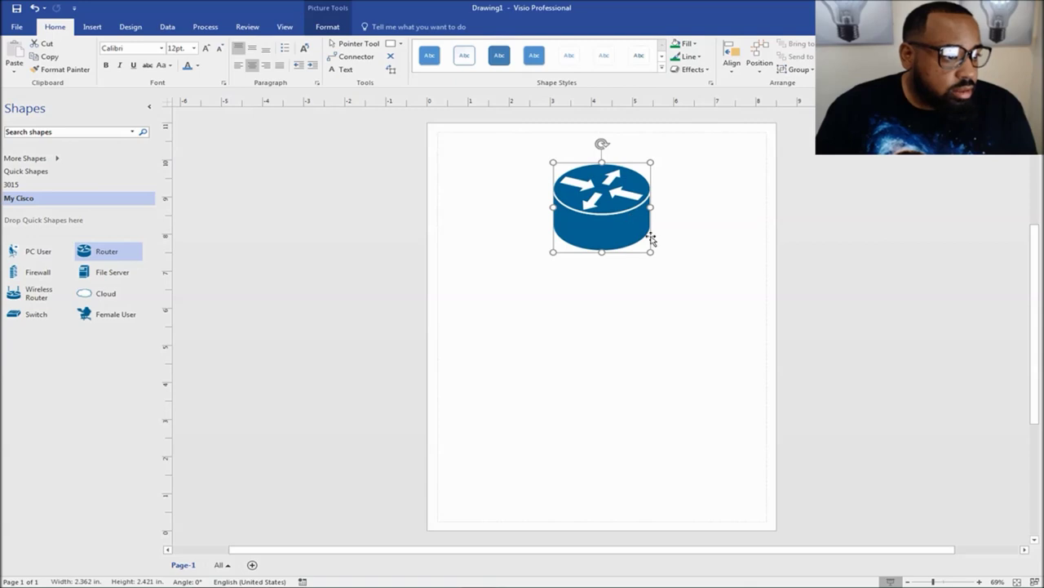
{"action": "left_click_drag", "start_coordinate": [650, 253], "coordinate": [629, 232]}
{"action": "left_click_drag", "start_coordinate": [586, 202], "coordinate": [51, 390]}
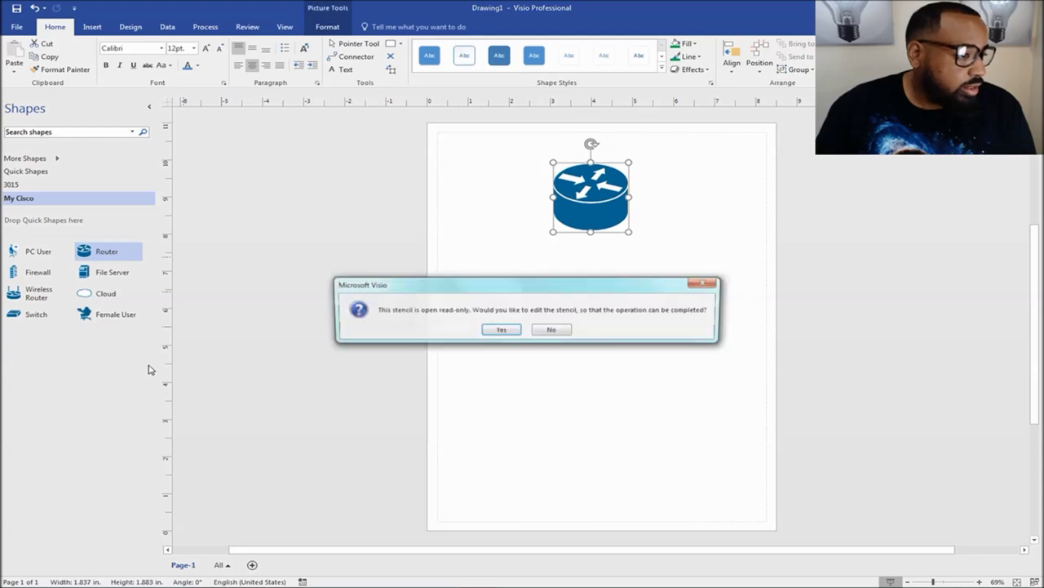
{"action": "left_click", "coordinate": [552, 329]}
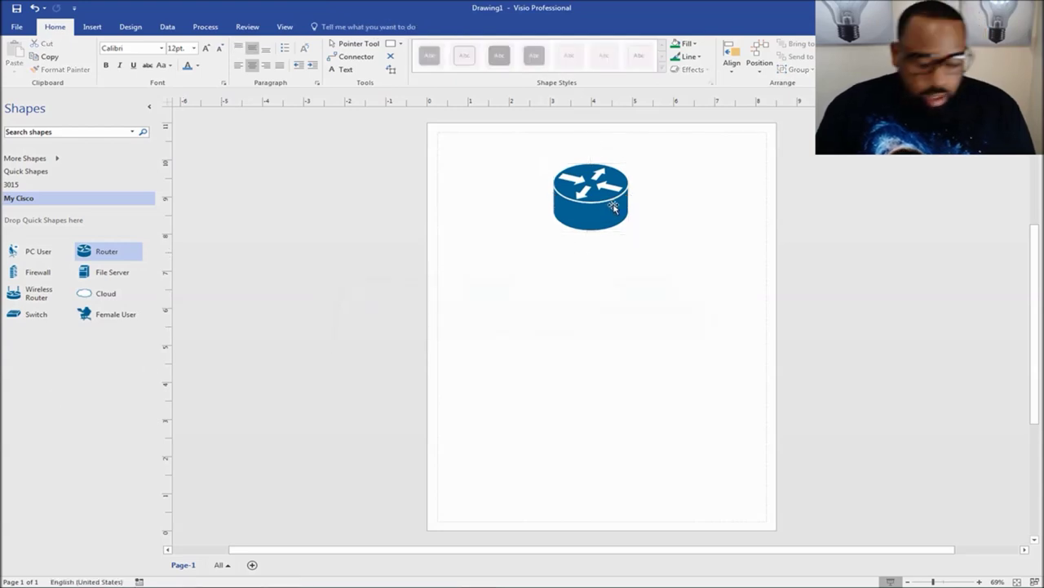
{"action": "left_click", "coordinate": [608, 208]}
{"action": "key", "text": "Delete"}
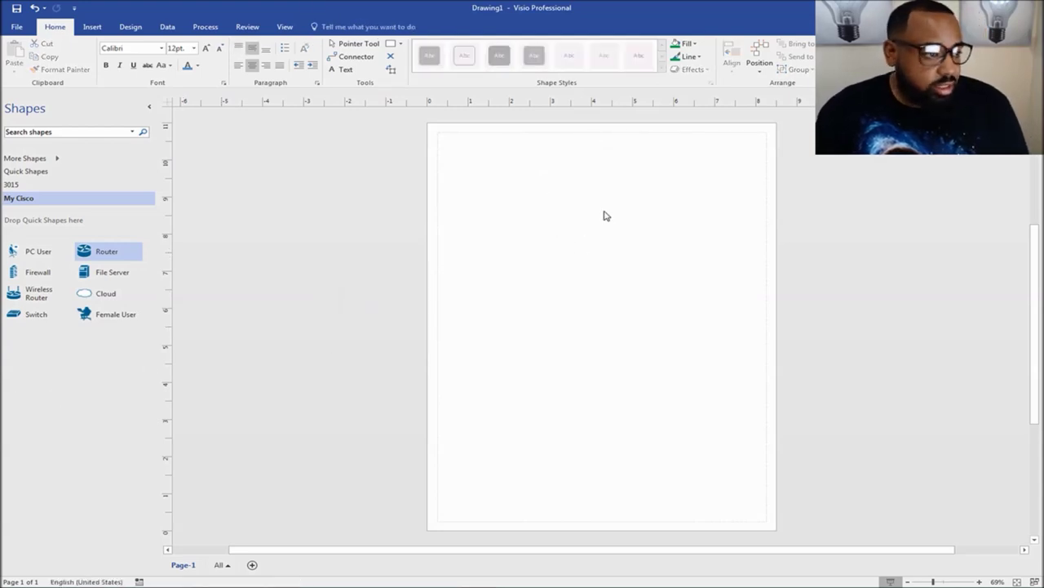
Step: Place a Router shape in the upper middle of the page and shrink it to about 1.56 by 1.6 in
{"action": "left_click_drag", "start_coordinate": [84, 252], "coordinate": [599, 226]}
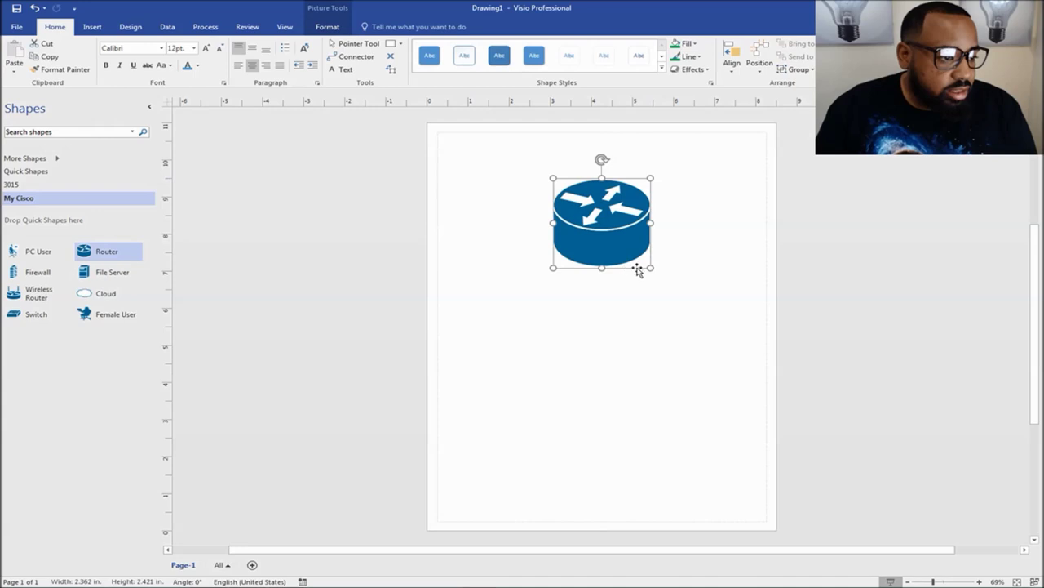
{"action": "left_click_drag", "start_coordinate": [651, 267], "coordinate": [617, 236]}
{"action": "mouse_move", "coordinate": [578, 210]}
{"action": "left_mouse_down"}
{"action": "mouse_move", "coordinate": [568, 213]}
{"action": "mouse_move", "coordinate": [580, 212]}
{"action": "left_mouse_up"}
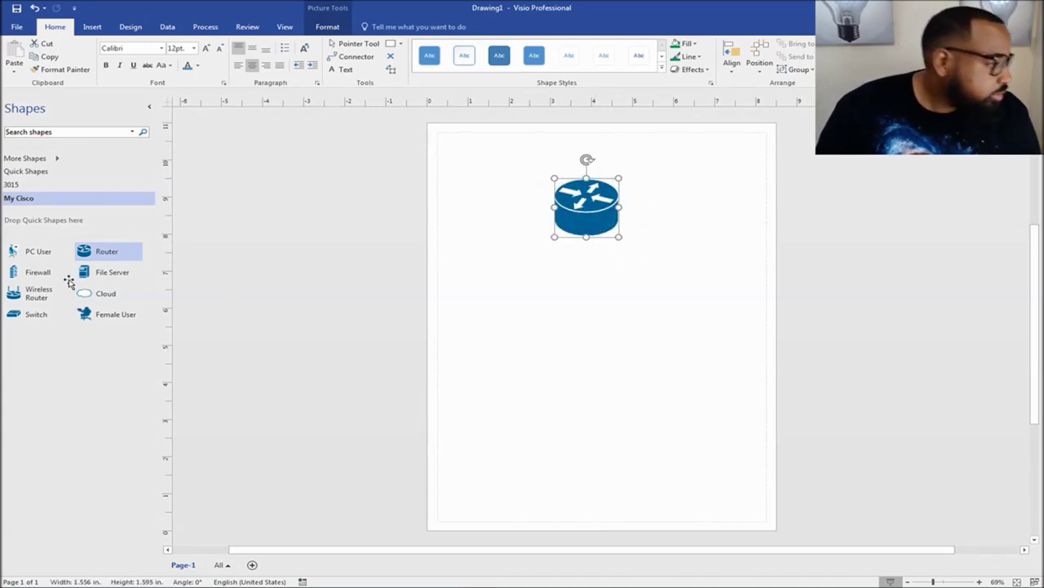
Step: Place a Switch shape below the router and a PC User shape in the lower left of the page
{"action": "left_click", "coordinate": [15, 258]}
{"action": "left_click_drag", "start_coordinate": [21, 320], "coordinate": [582, 307]}
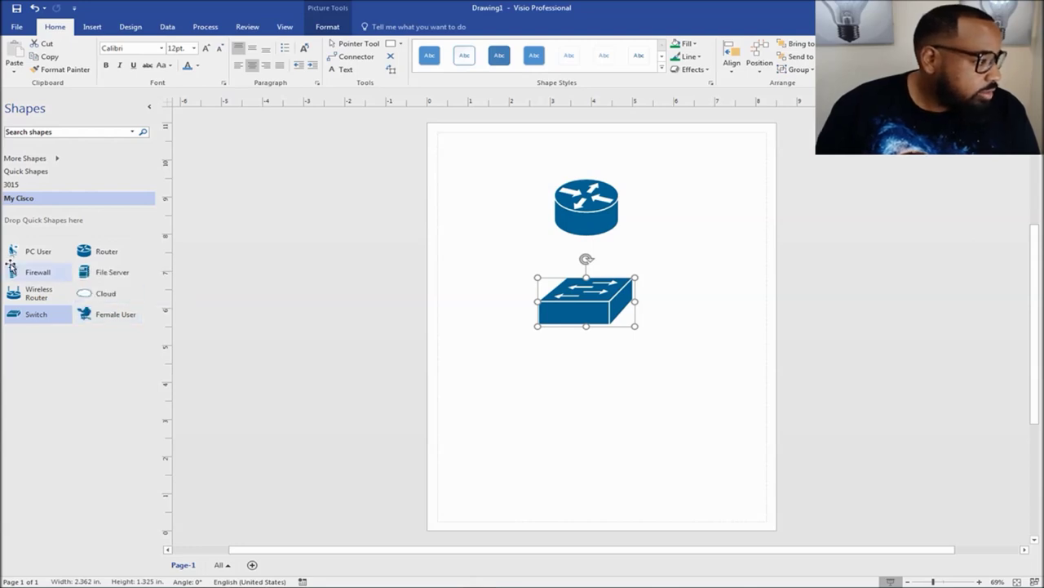
{"action": "left_click_drag", "start_coordinate": [12, 253], "coordinate": [492, 425]}
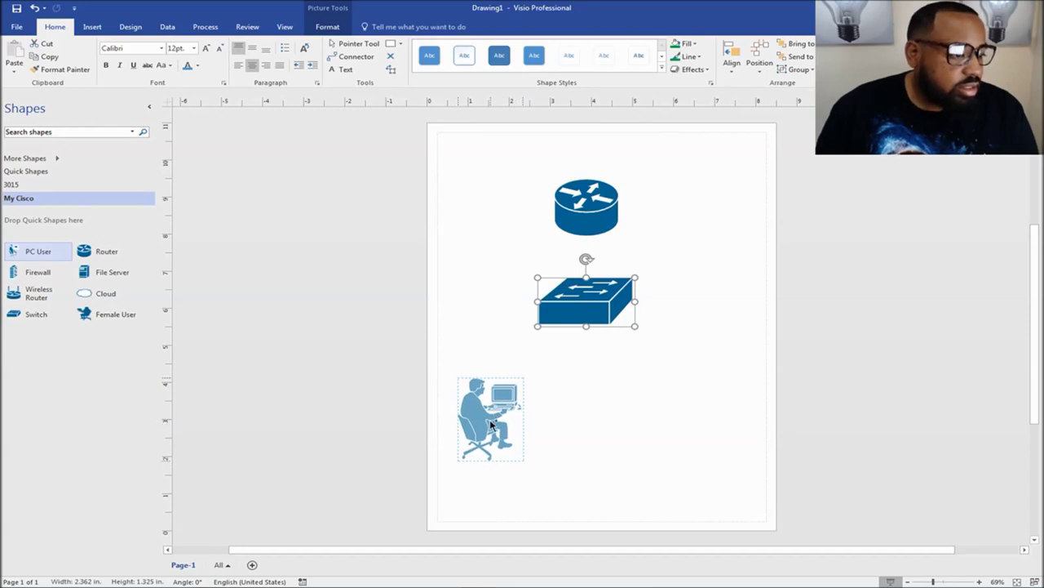
{"action": "left_click", "coordinate": [584, 424]}
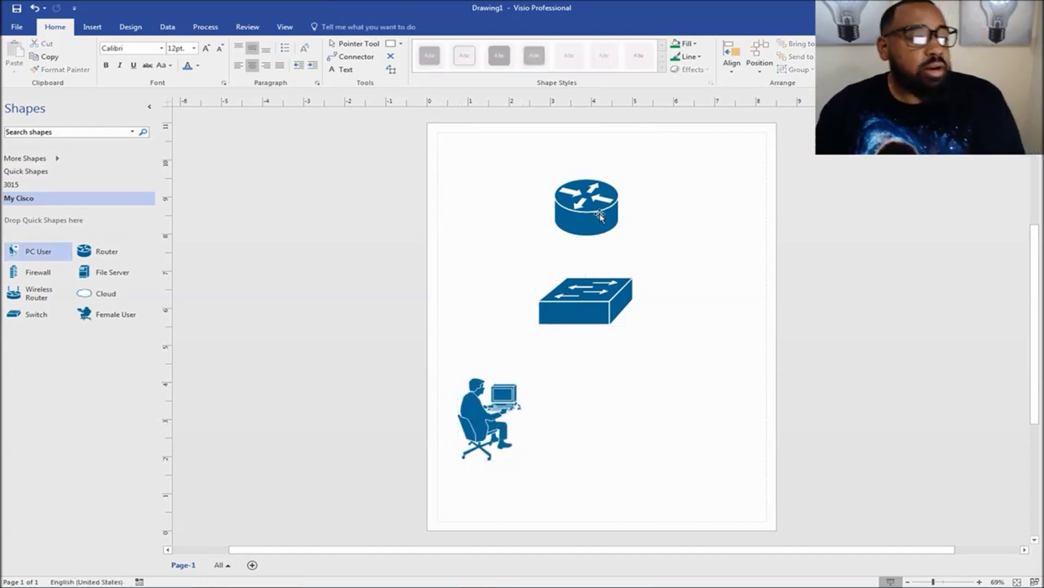
Step: Move the switch and router slightly down the page and place a Cloud shape in the upper right of the page
{"action": "left_click", "coordinate": [595, 317]}
{"action": "left_click_drag", "start_coordinate": [595, 317], "coordinate": [595, 333]}
{"action": "left_click_drag", "start_coordinate": [588, 213], "coordinate": [588, 247]}
{"action": "left_click_drag", "start_coordinate": [98, 293], "coordinate": [687, 171]}
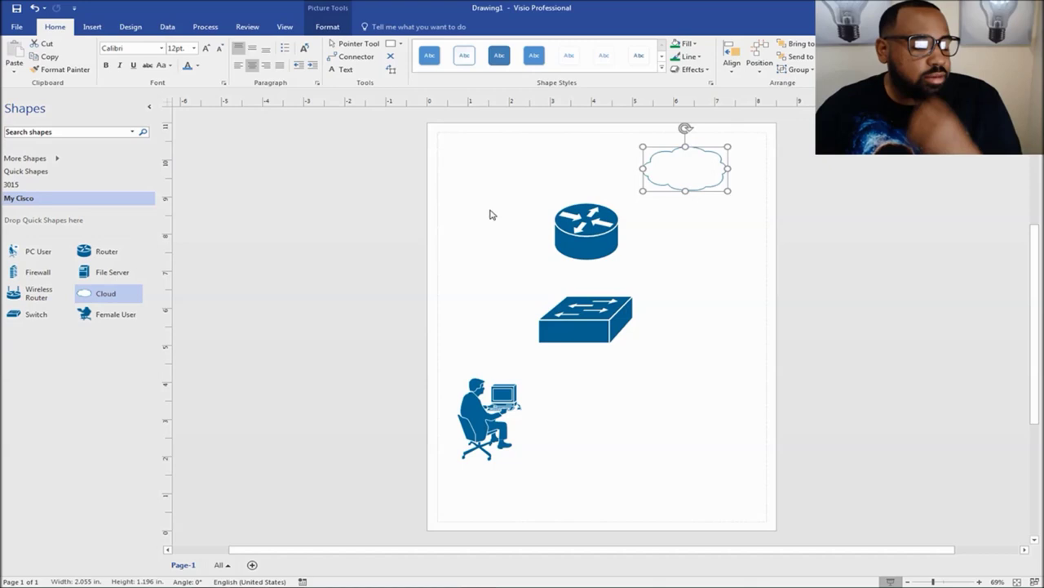
Step: Link the underside of the switch to the PC User shape with a connector
{"action": "left_click", "coordinate": [351, 57]}
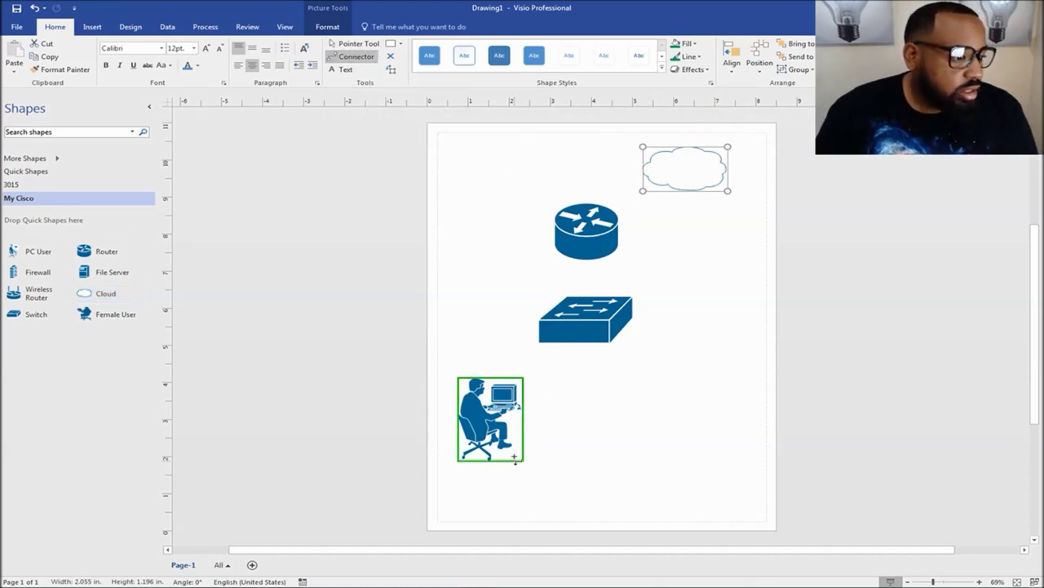
{"action": "left_click", "coordinate": [517, 423]}
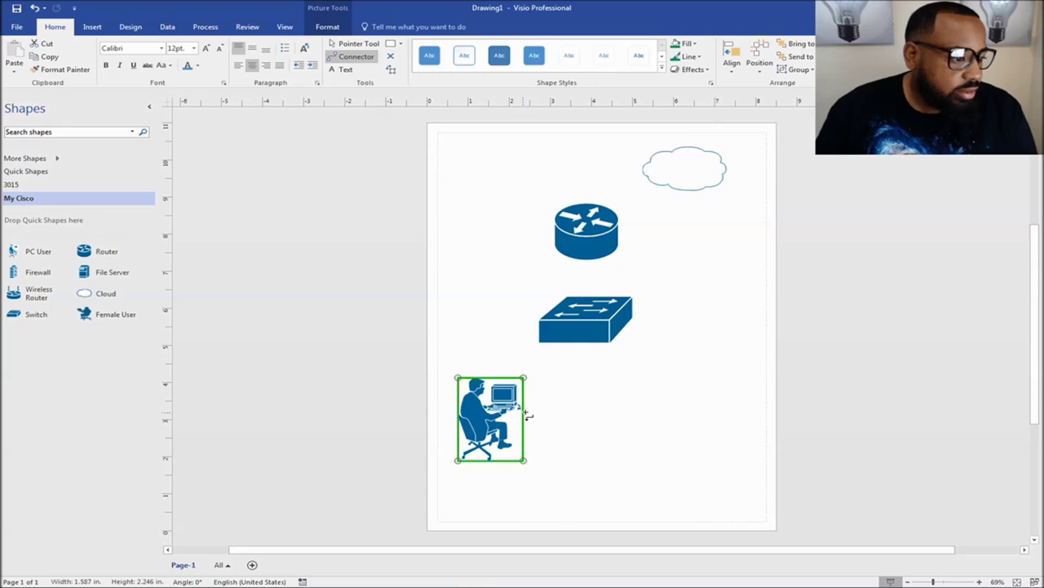
{"action": "left_click", "coordinate": [576, 338]}
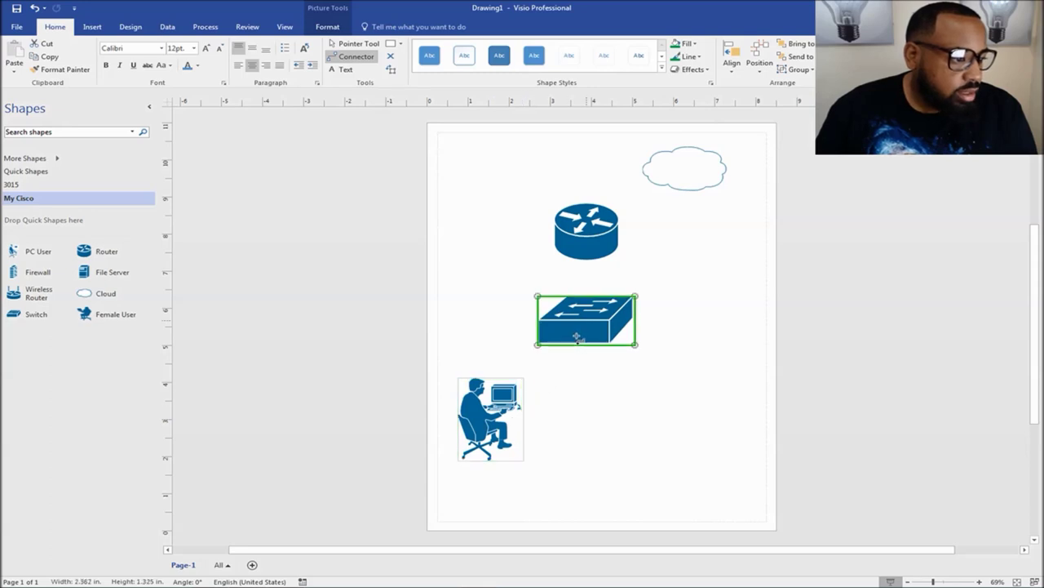
{"action": "left_click_drag", "start_coordinate": [550, 343], "coordinate": [516, 417]}
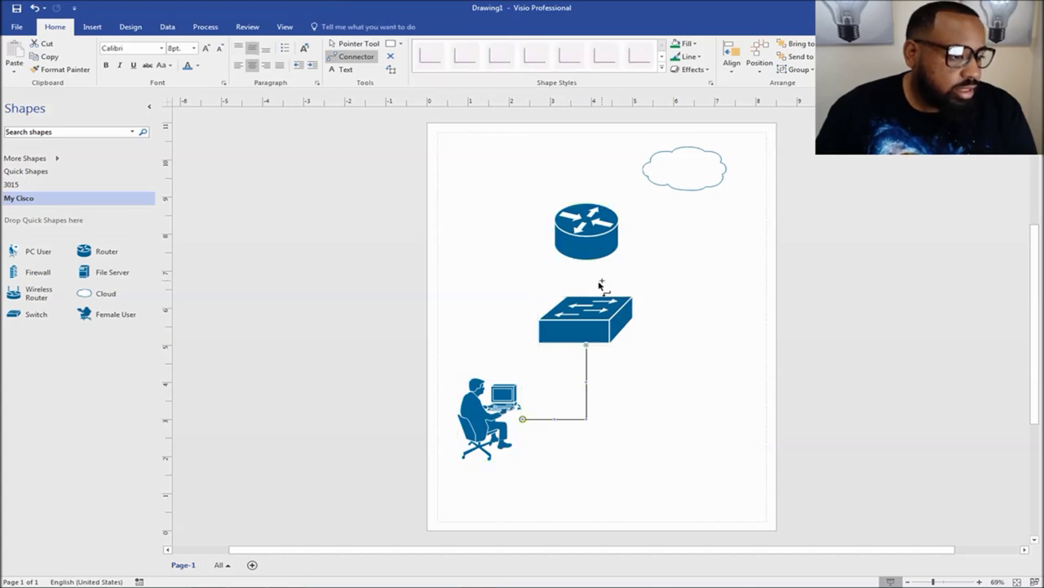
Step: Link the switch to the router above it and the router to the cloud with connectors, and return to the Pointer Tool
{"action": "left_click_drag", "start_coordinate": [592, 291], "coordinate": [647, 153]}
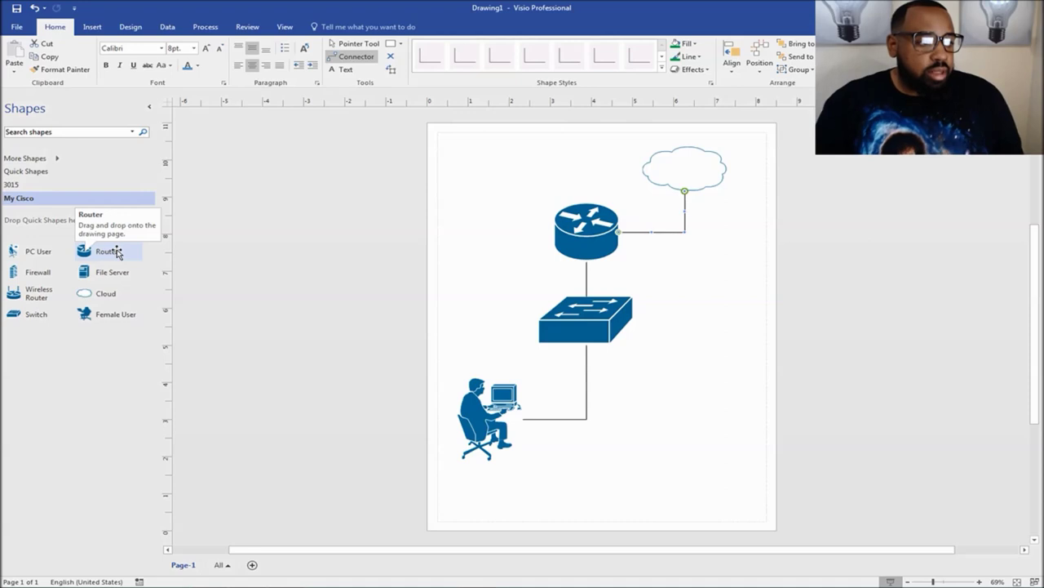
{"action": "left_click_drag", "start_coordinate": [108, 259], "coordinate": [276, 212]}
{"action": "left_click", "coordinate": [341, 44]}
{"action": "left_click", "coordinate": [745, 271]}
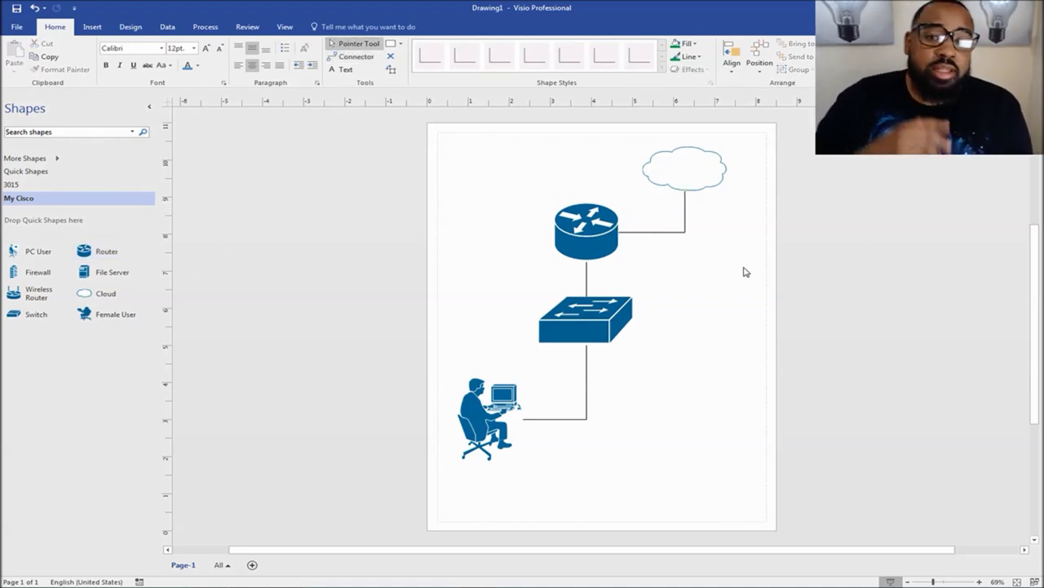
Step: Colour the connector between the router and the cloud with the standard red
{"action": "left_click", "coordinate": [650, 232]}
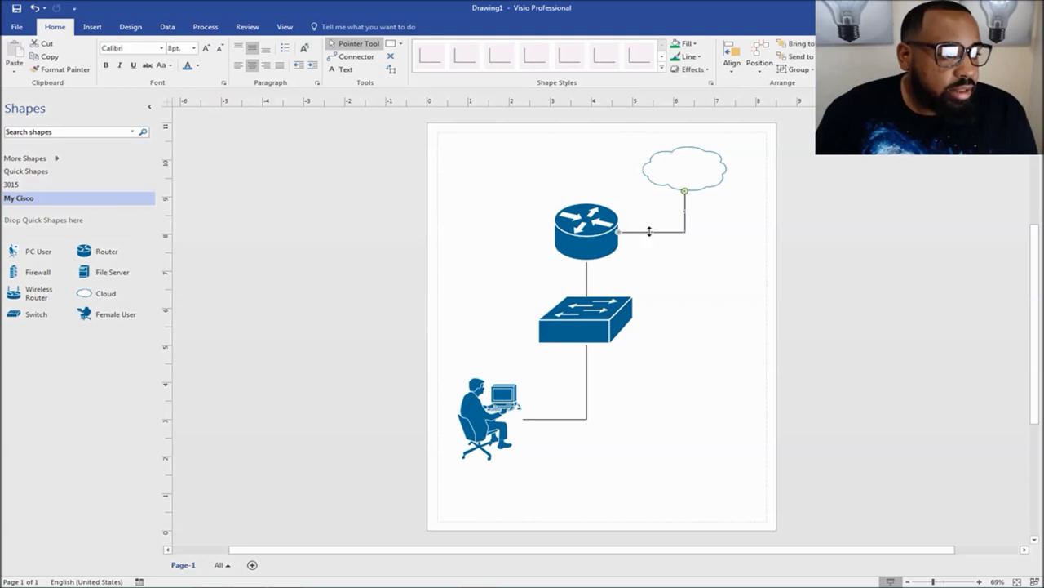
{"action": "left_click", "coordinate": [698, 57]}
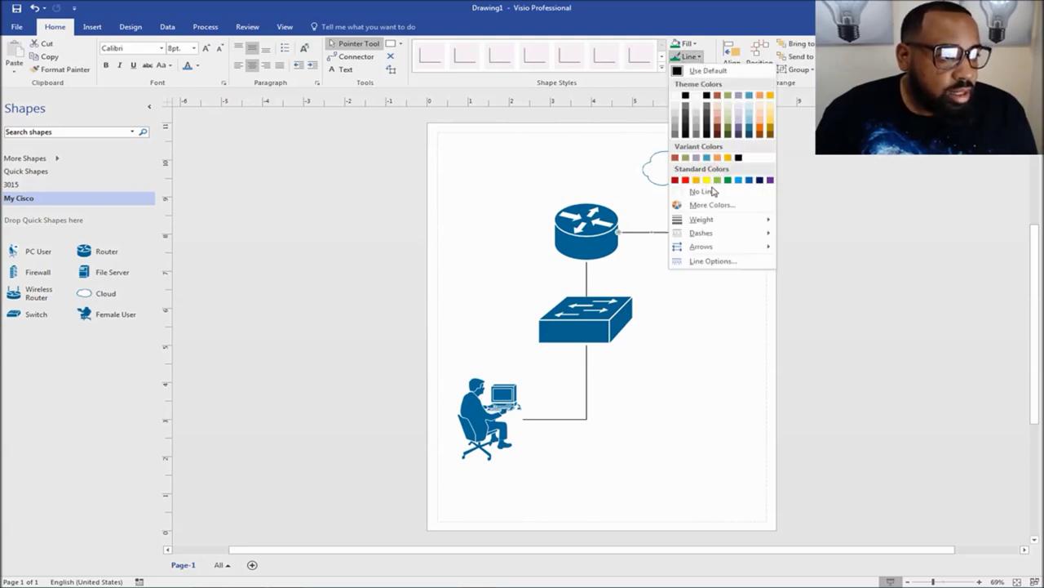
{"action": "mouse_move", "coordinate": [717, 224]}
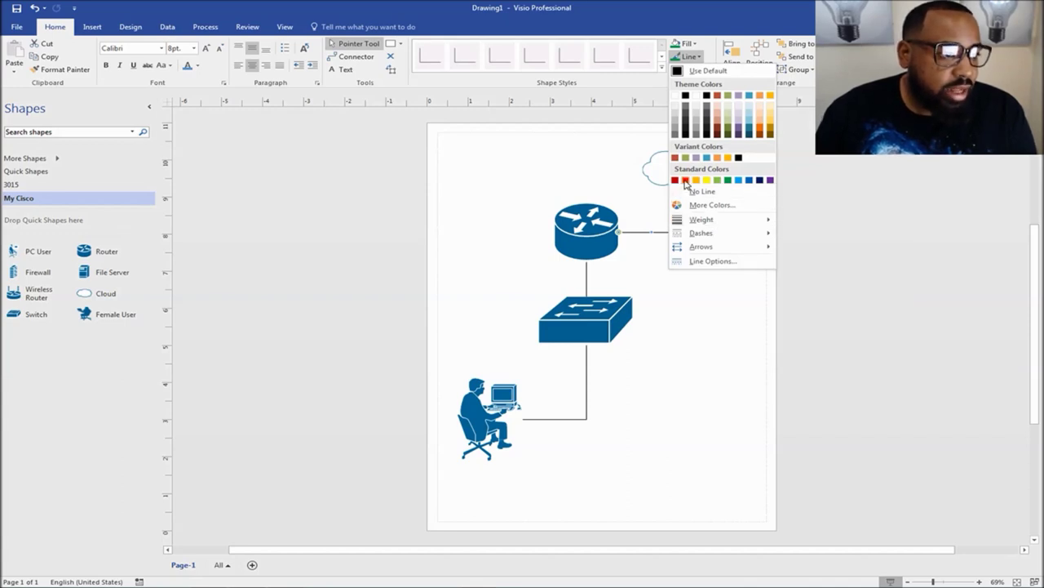
{"action": "left_click", "coordinate": [686, 180]}
Step: Set the line weight of the red connector between the router and the cloud to 6 pt
{"action": "left_click", "coordinate": [689, 57]}
{"action": "mouse_move", "coordinate": [718, 219]}
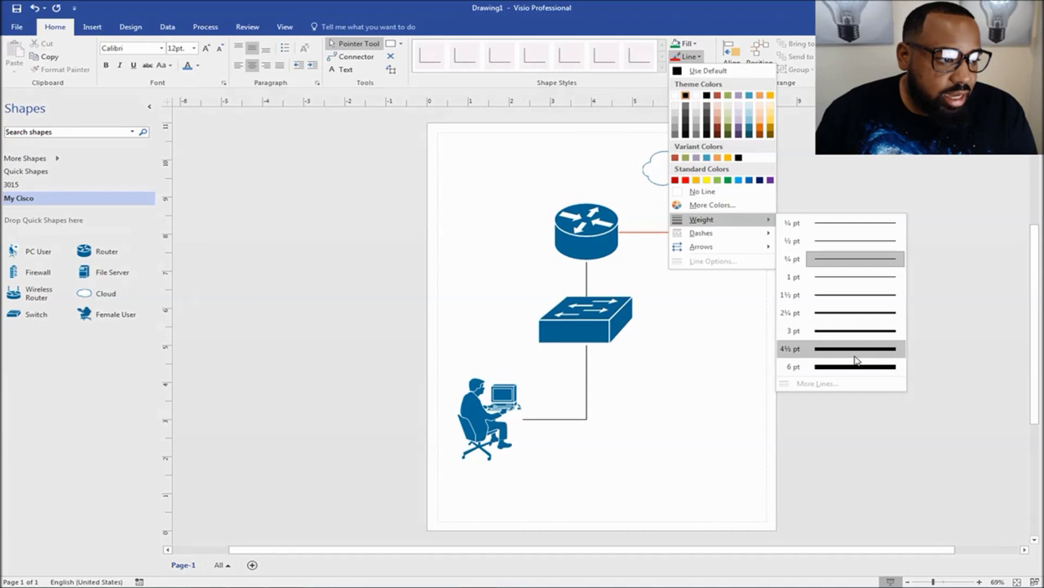
{"action": "left_click", "coordinate": [855, 372]}
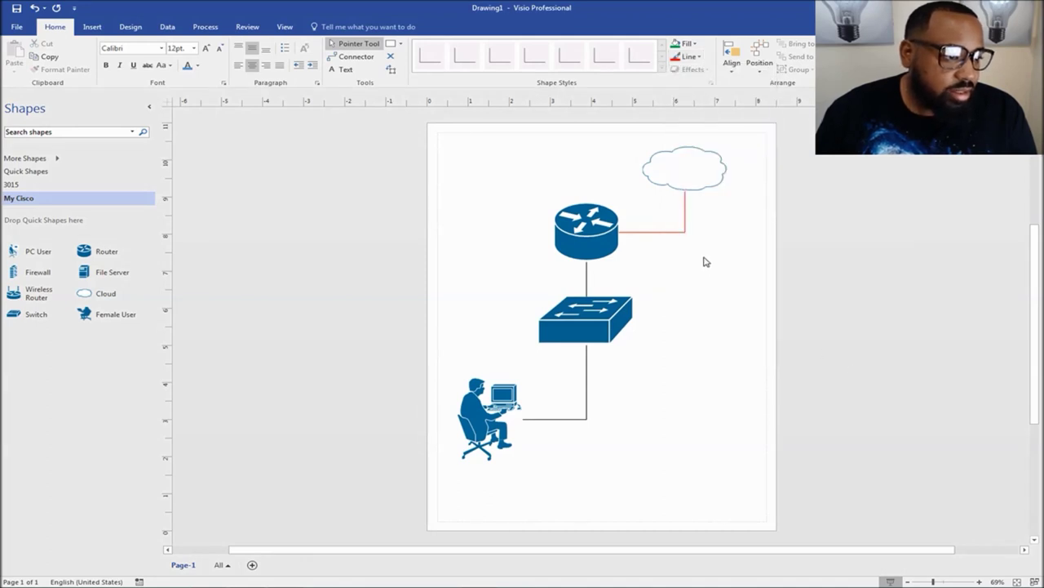
{"action": "left_click", "coordinate": [667, 236]}
{"action": "left_click", "coordinate": [689, 56]}
{"action": "left_click", "coordinate": [698, 58]}
{"action": "left_click", "coordinate": [699, 58]}
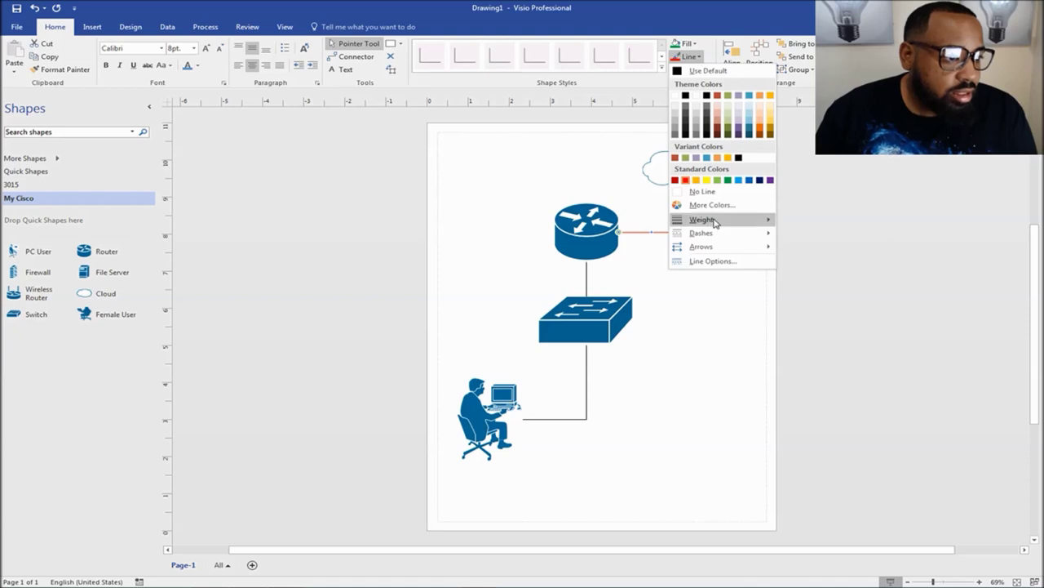
{"action": "mouse_move", "coordinate": [758, 221]}
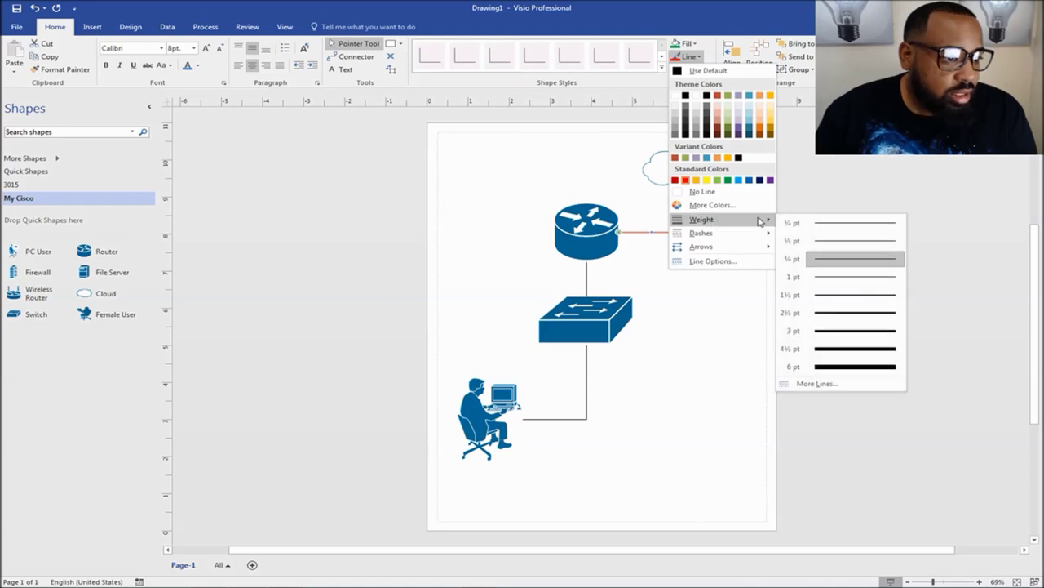
{"action": "left_click", "coordinate": [841, 372]}
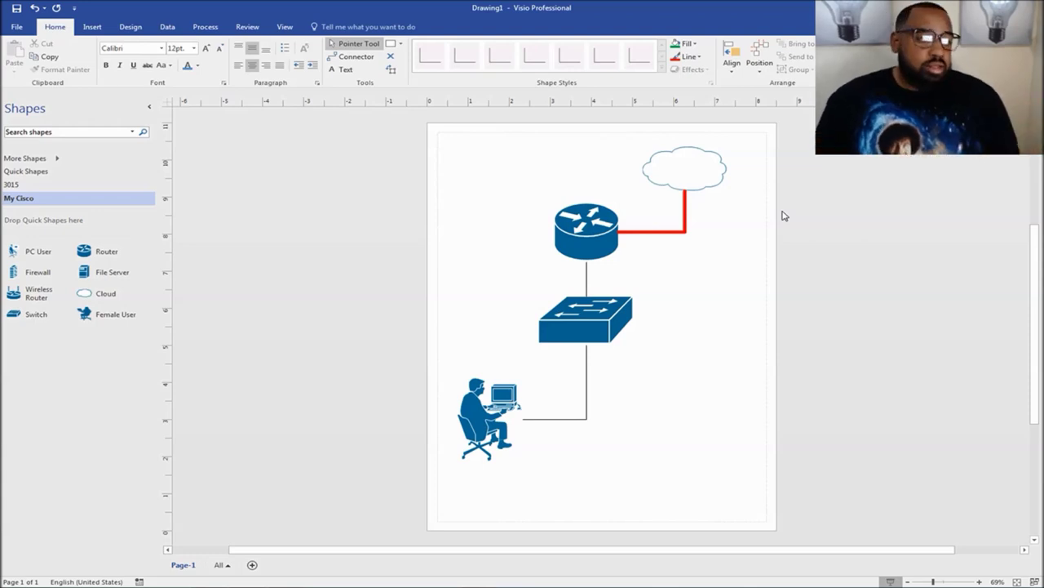
Step: Make the connector between the router and the switch standard green with a weight of 4½ pt
{"action": "left_click", "coordinate": [585, 279]}
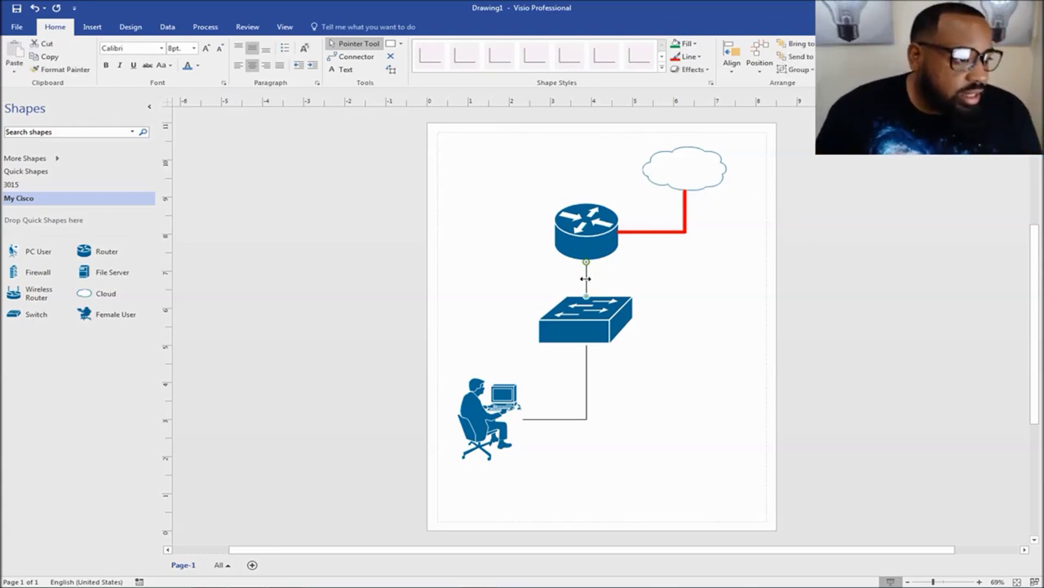
{"action": "left_click", "coordinate": [698, 57]}
{"action": "left_click", "coordinate": [728, 180]}
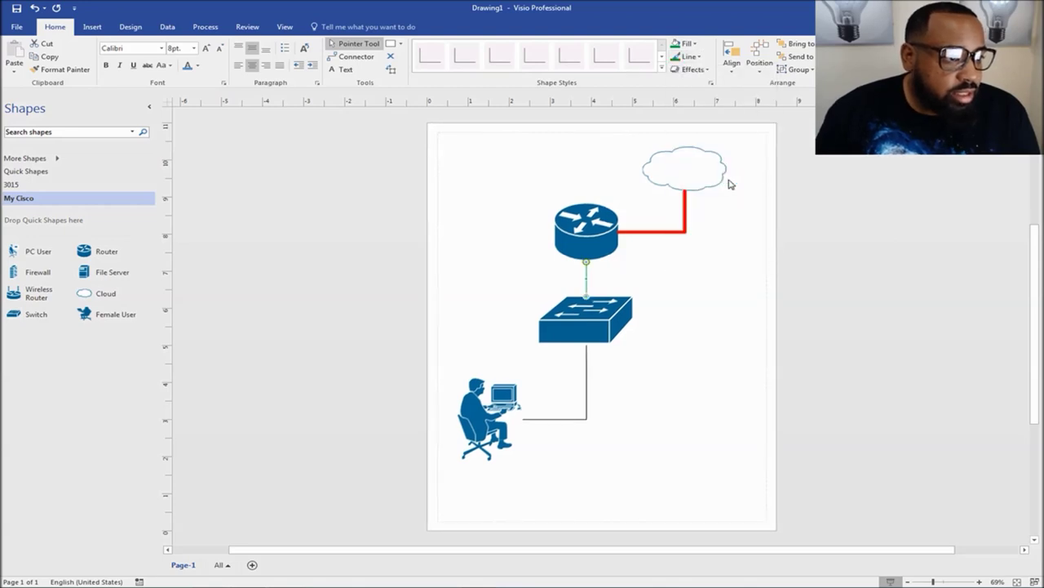
{"action": "left_click", "coordinate": [698, 61]}
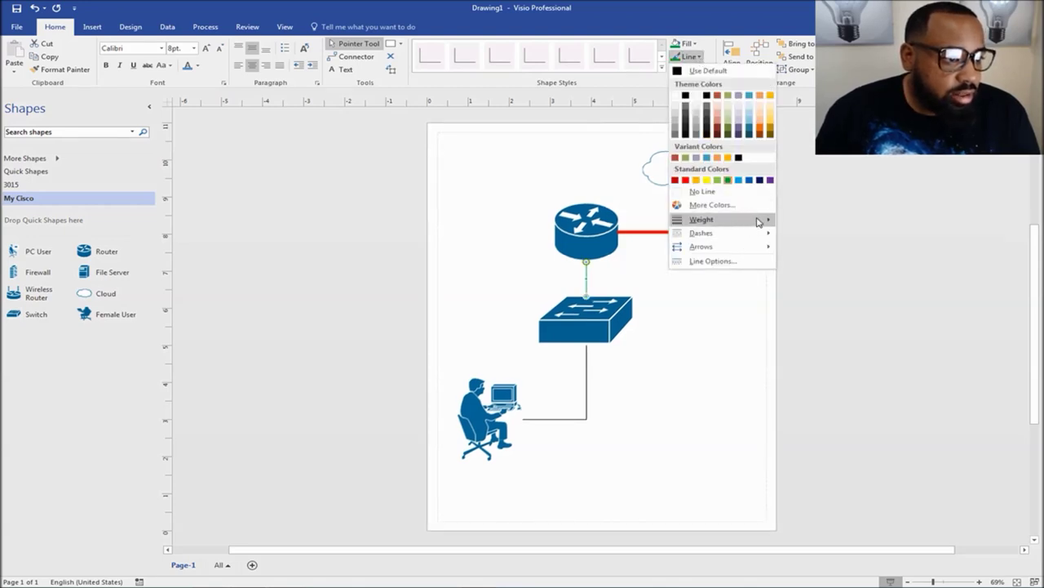
{"action": "mouse_move", "coordinate": [759, 221]}
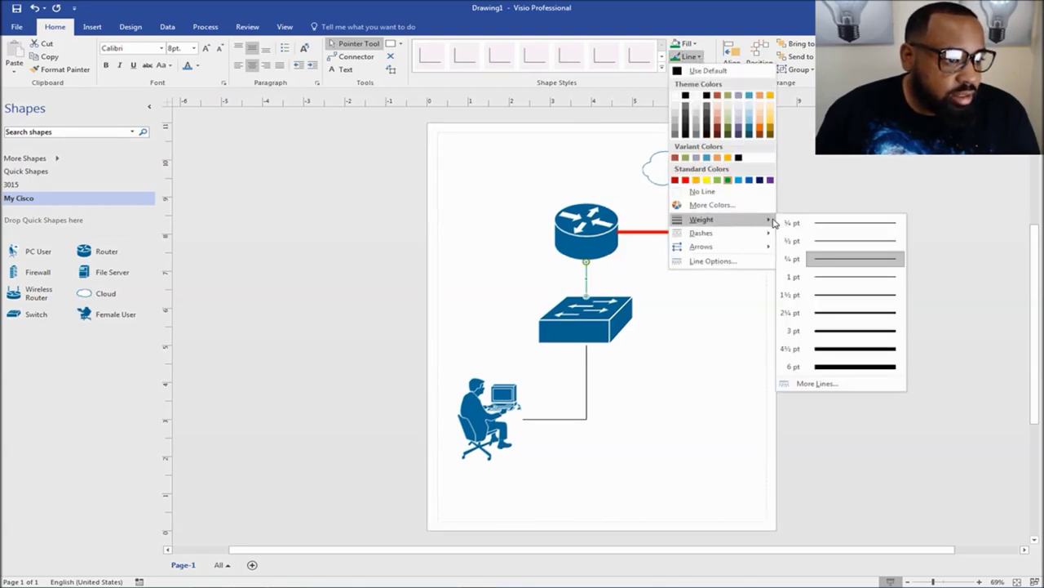
{"action": "left_click", "coordinate": [851, 353]}
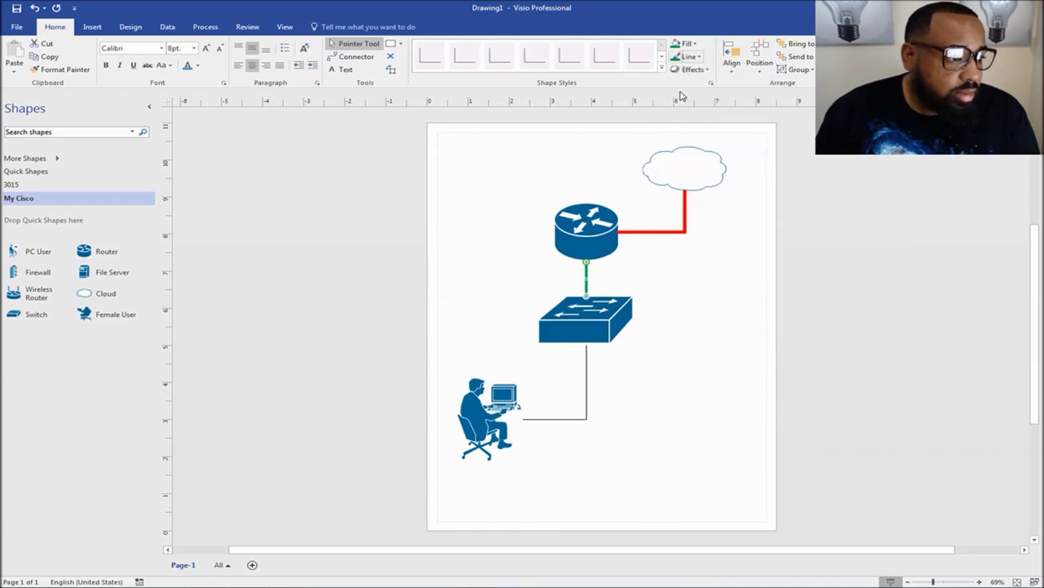
Step: Make the connector between the switch and the PC User standard green with a weight of 4½ pt
{"action": "left_click", "coordinate": [586, 395]}
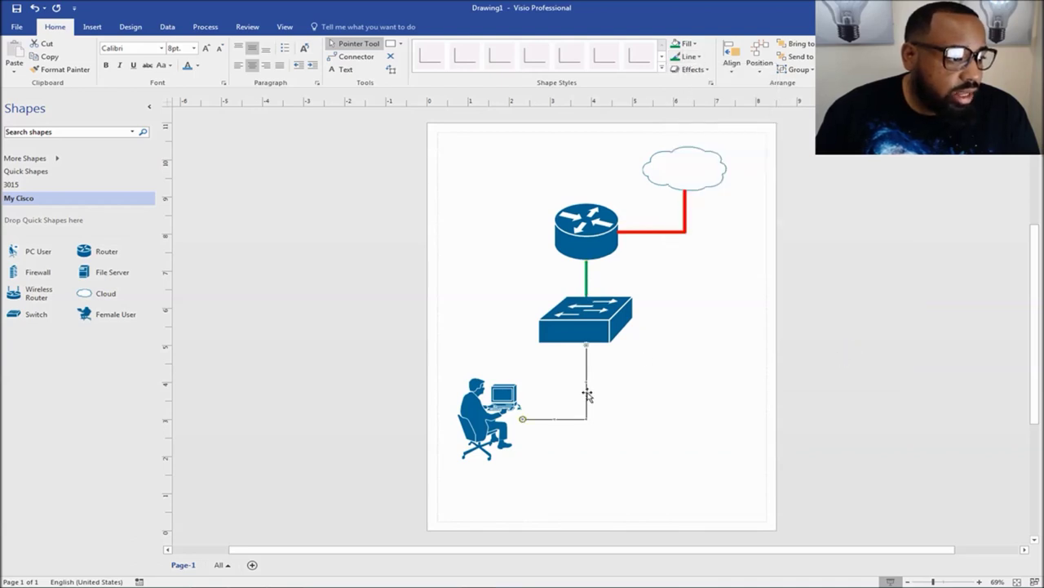
{"action": "left_click", "coordinate": [700, 57]}
{"action": "left_click", "coordinate": [730, 186]}
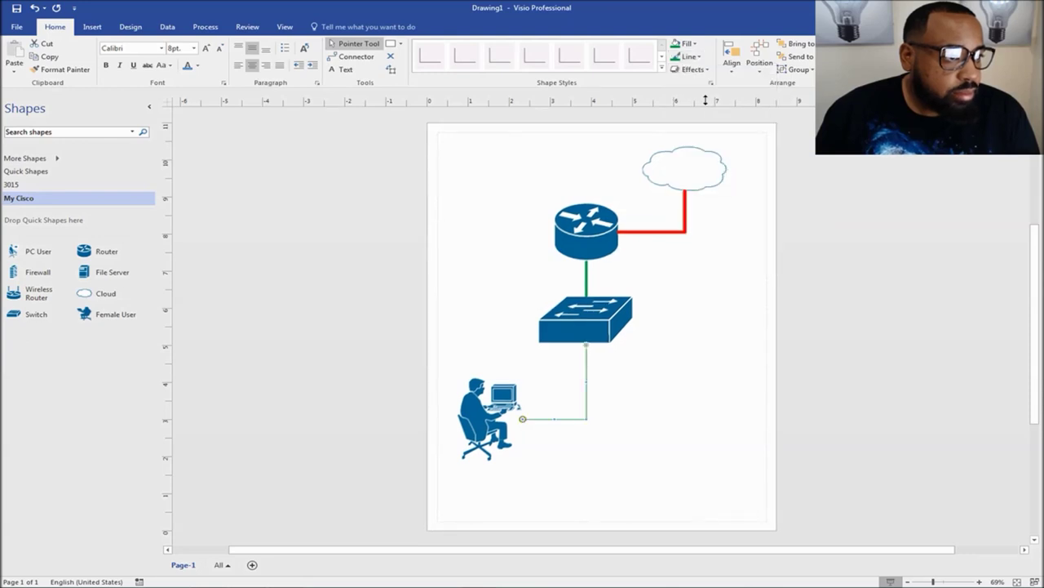
{"action": "left_click", "coordinate": [690, 56]}
{"action": "mouse_move", "coordinate": [774, 223]}
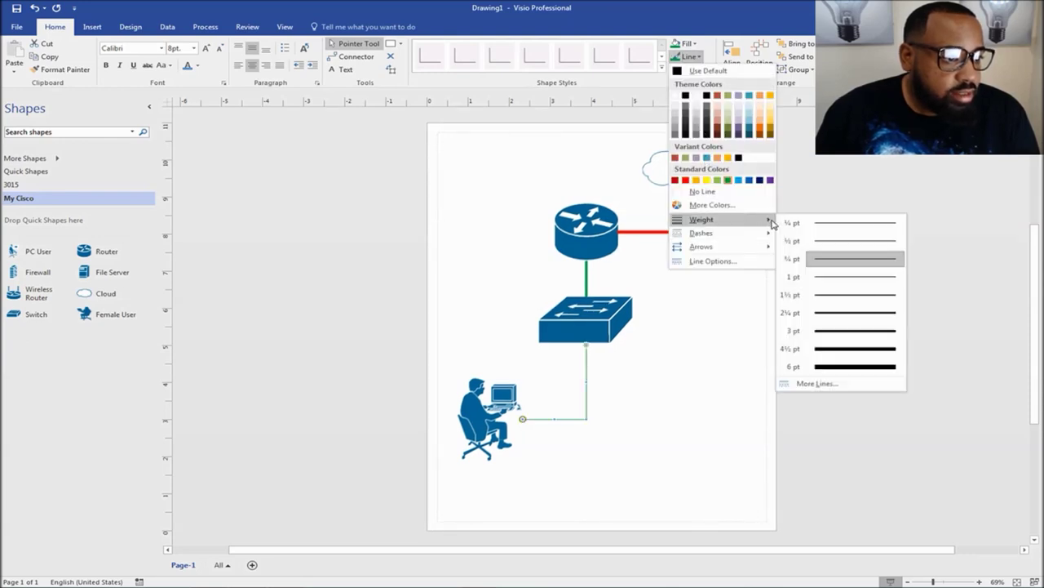
{"action": "left_click", "coordinate": [842, 351]}
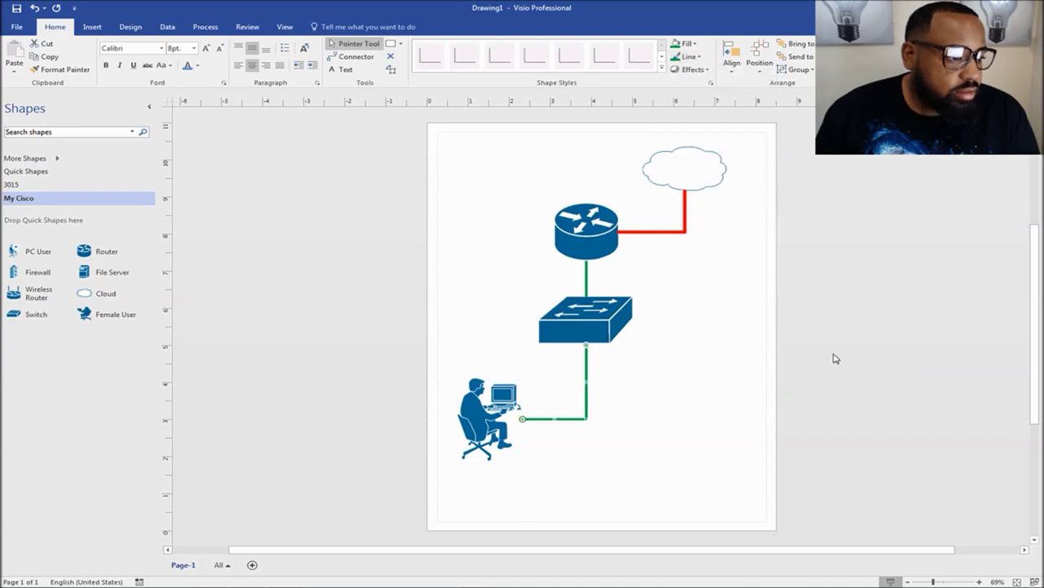
{"action": "left_click", "coordinate": [593, 318]}
{"action": "left_click", "coordinate": [598, 227]}
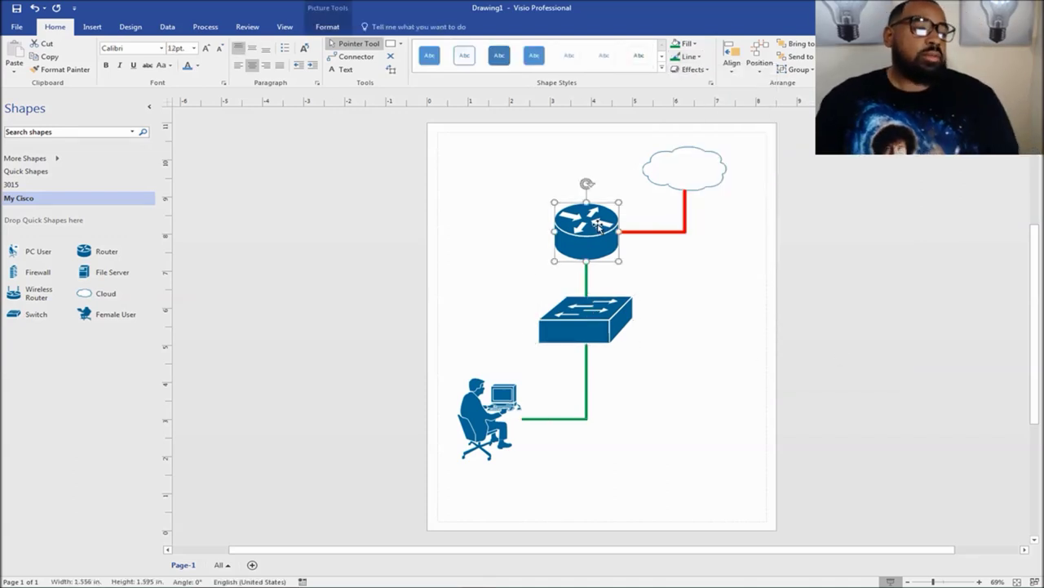
{"action": "left_click", "coordinate": [668, 309]}
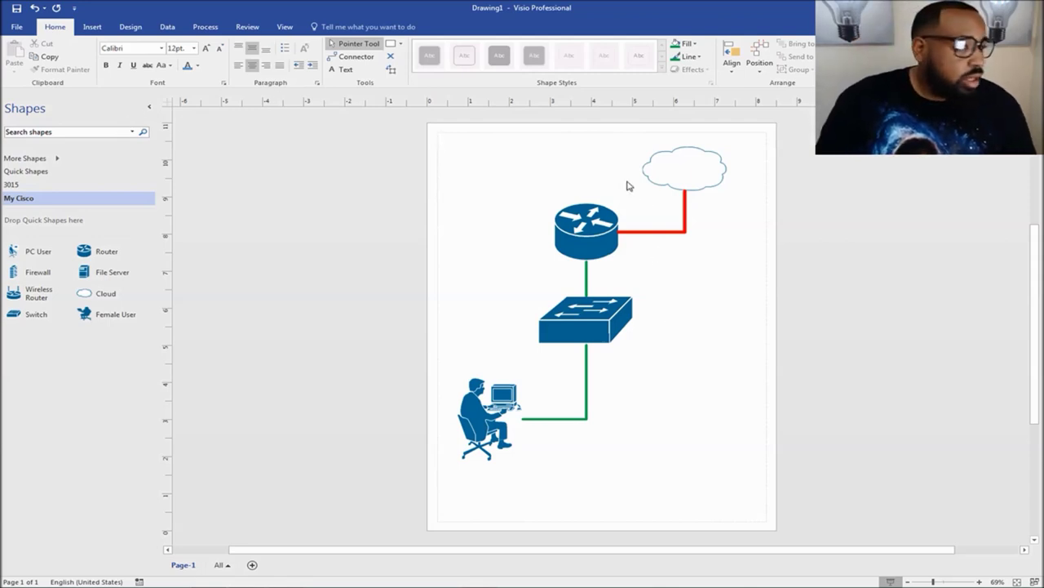
Step: Label the cloud shape with the text "Lo1 – 209.65.200.241"
{"action": "left_click", "coordinate": [676, 167]}
{"action": "scroll", "coordinate": [686, 171], "scroll_direction": "up", "scroll_amount": 3}
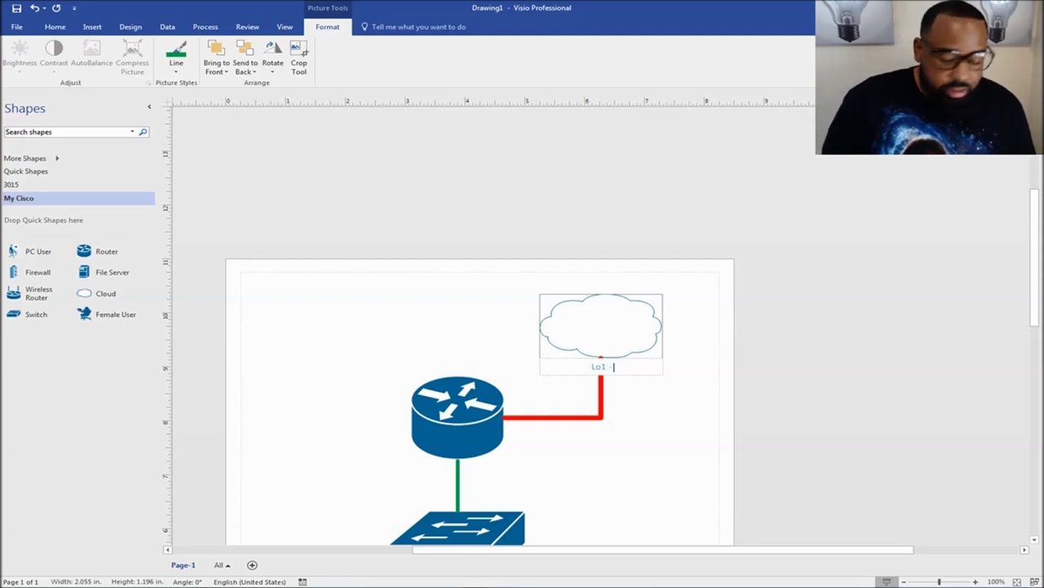
{"action": "type", "text": "09"}
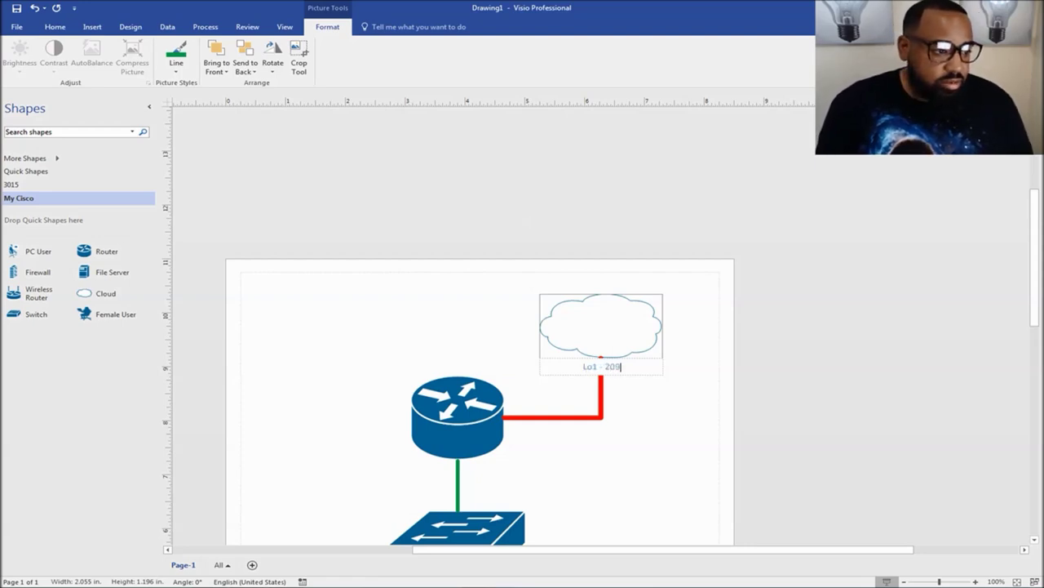
{"action": "type", "text": ".65"}
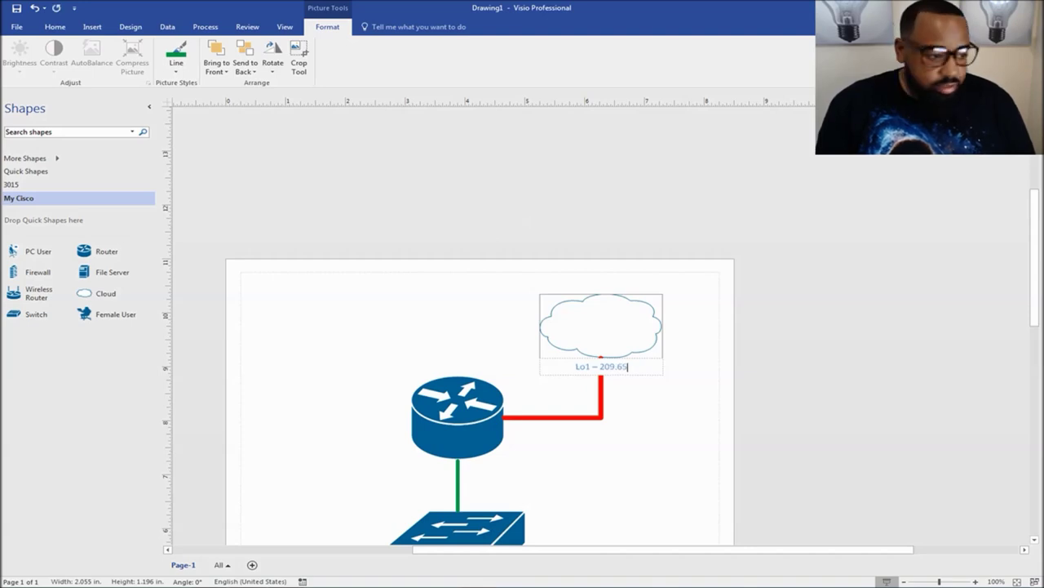
{"action": "type", "text": ".200."}
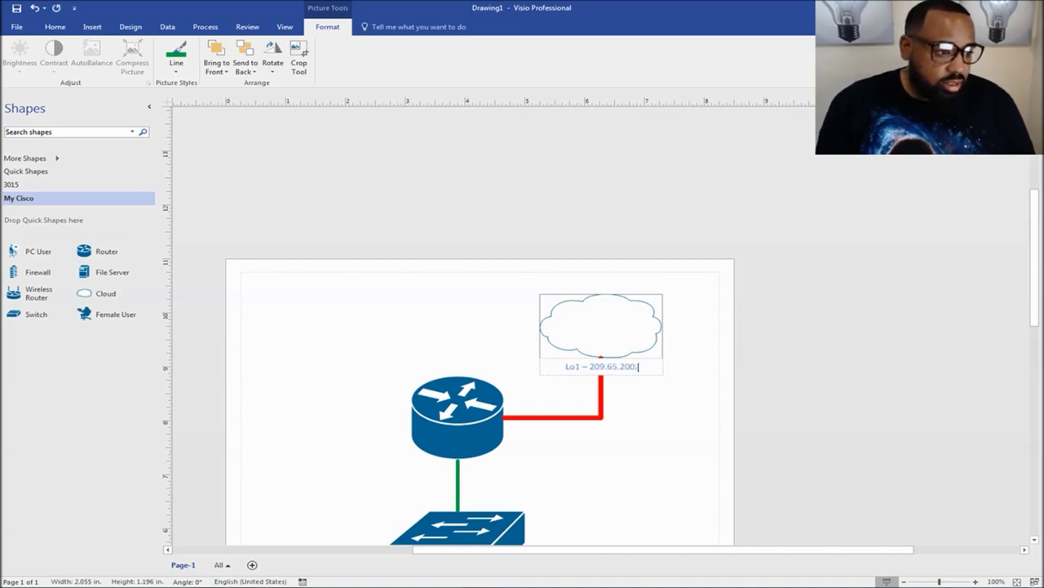
{"action": "type", "text": "241"}
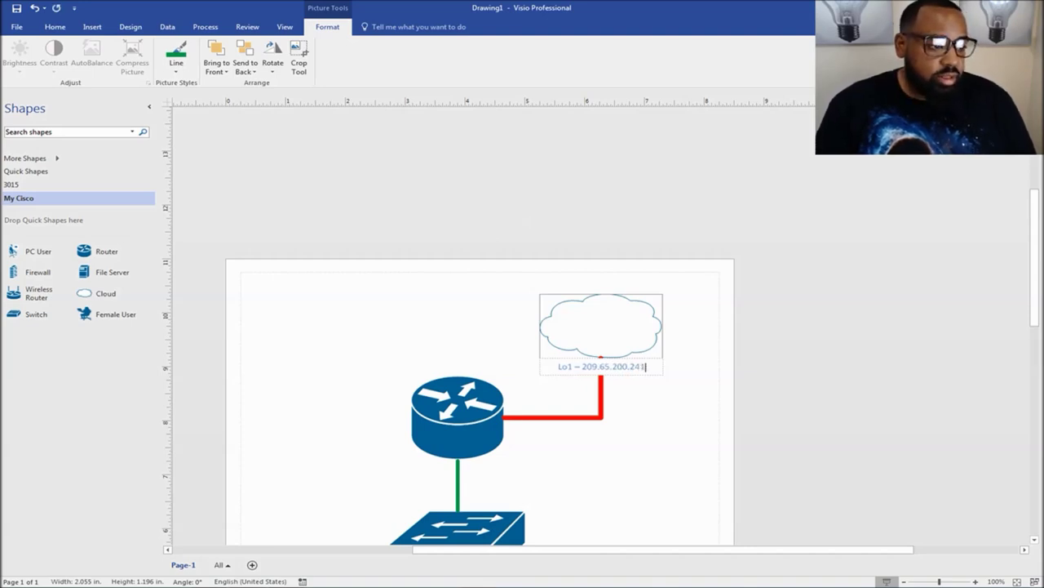
{"action": "left_click", "coordinate": [685, 381]}
{"action": "scroll", "coordinate": [690, 380], "scroll_direction": "down", "scroll_amount": 2, "text": "ctrl"}
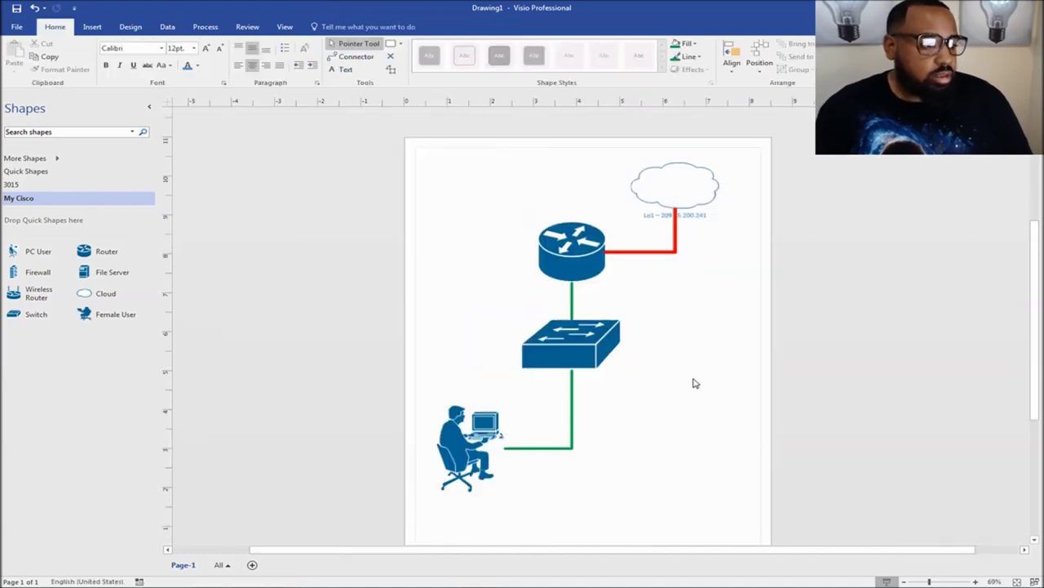
Step: Nudge the cloud slightly up and to the right, and move its label inside the cloud with the Text Block tool
{"action": "left_click", "coordinate": [696, 202]}
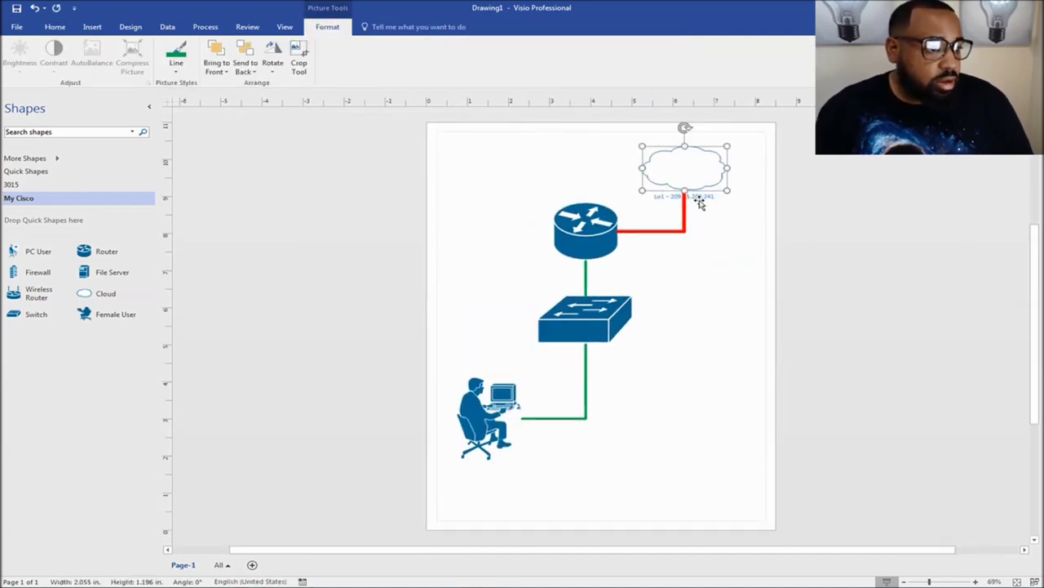
{"action": "mouse_move", "coordinate": [694, 171]}
{"action": "left_mouse_down"}
{"action": "mouse_move", "coordinate": [617, 156]}
{"action": "mouse_move", "coordinate": [585, 168]}
{"action": "mouse_move", "coordinate": [711, 166]}
{"action": "mouse_move", "coordinate": [711, 180]}
{"action": "left_mouse_up"}
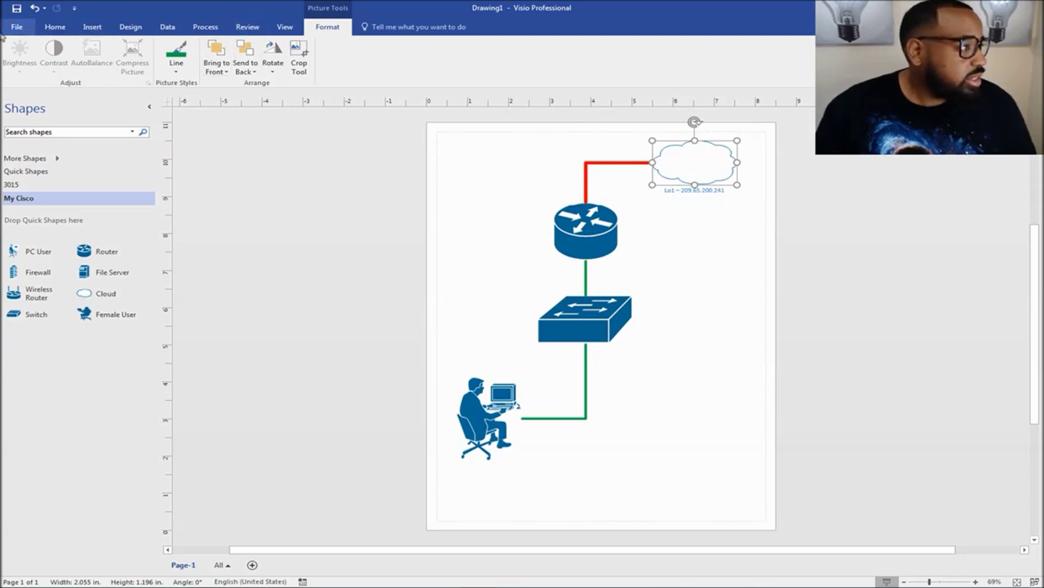
{"action": "left_click", "coordinate": [56, 28]}
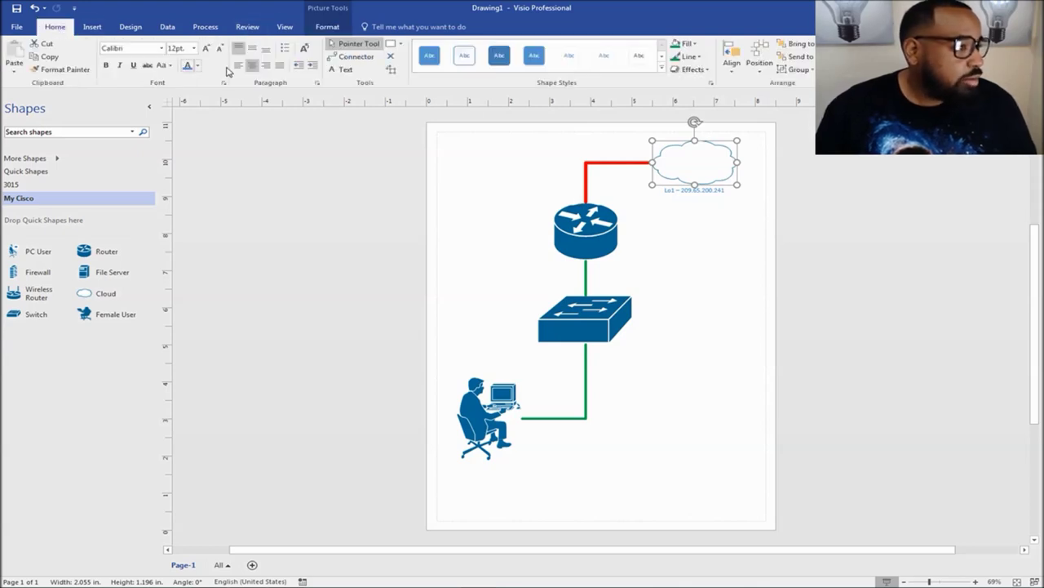
{"action": "left_click", "coordinate": [391, 73]}
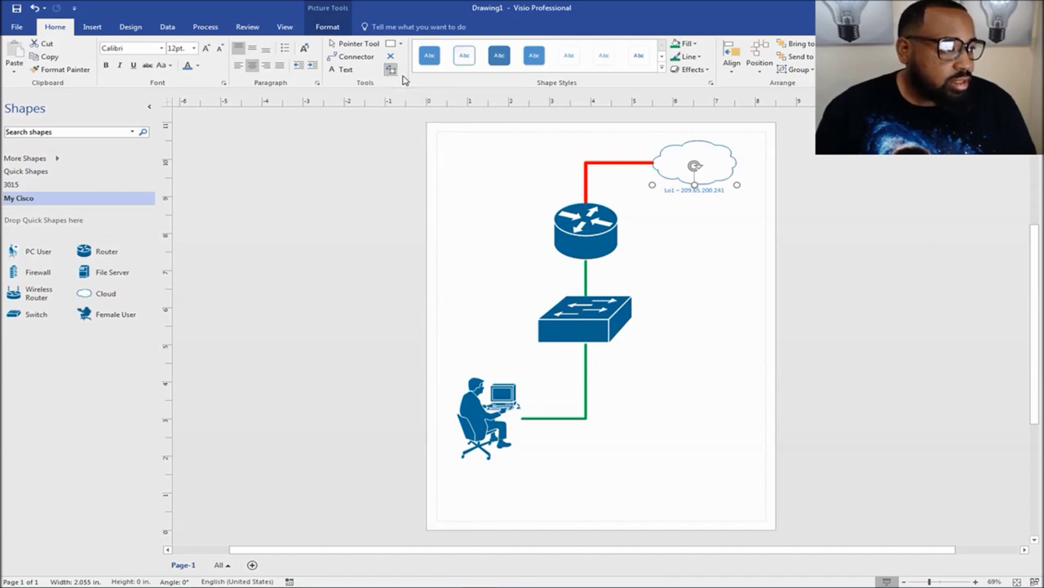
{"action": "left_click_drag", "start_coordinate": [711, 193], "coordinate": [708, 163]}
{"action": "left_click", "coordinate": [728, 219]}
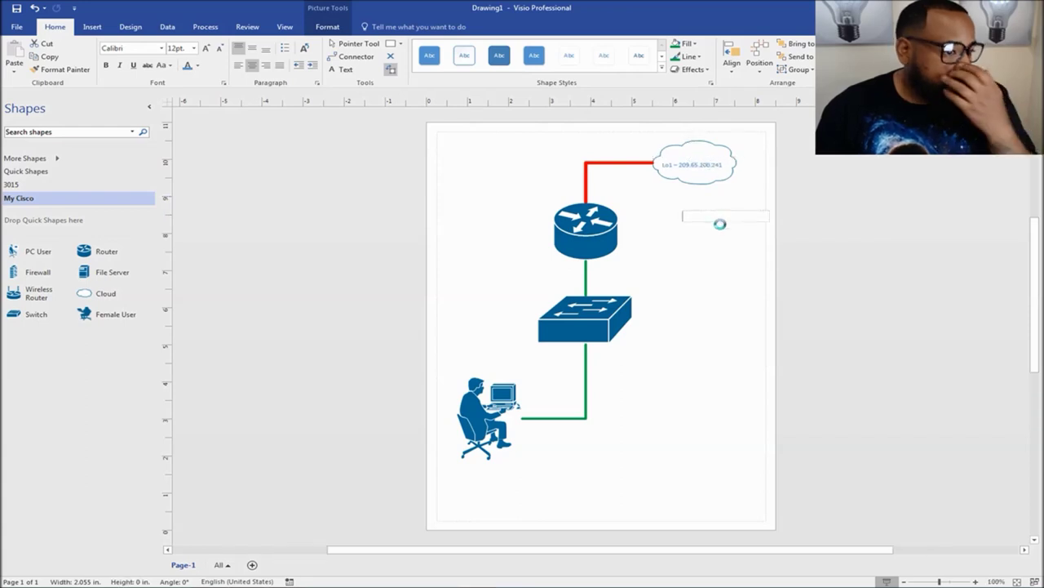
{"action": "left_click", "coordinate": [345, 47]}
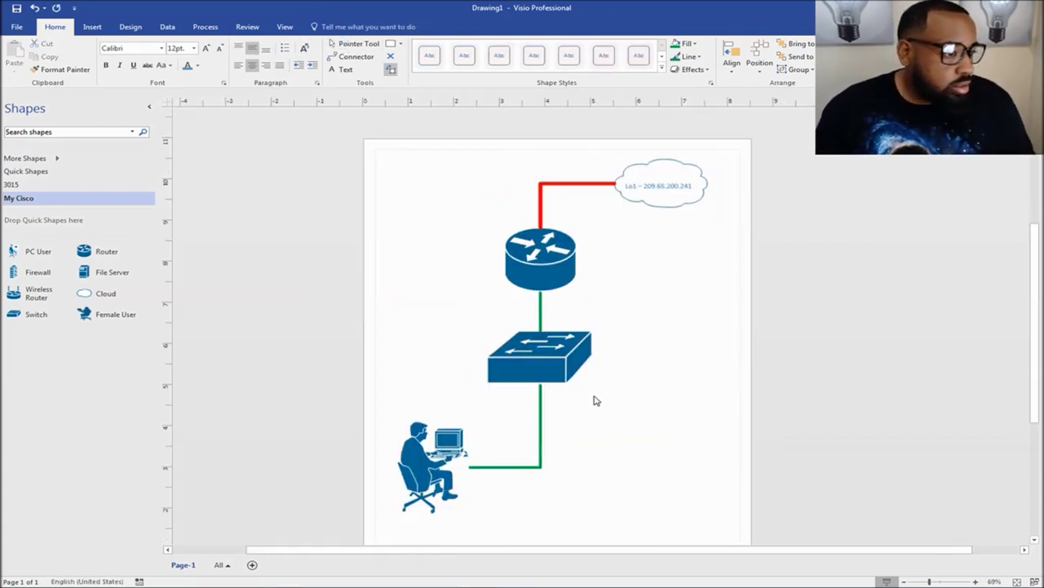
Step: Shrink the router and switch together with their connectors, keeping them in the middle of the page
{"action": "left_click_drag", "start_coordinate": [713, 483], "coordinate": [482, 147]}
{"action": "left_click_drag", "start_coordinate": [662, 153], "coordinate": [622, 189]}
{"action": "left_click", "coordinate": [687, 224]}
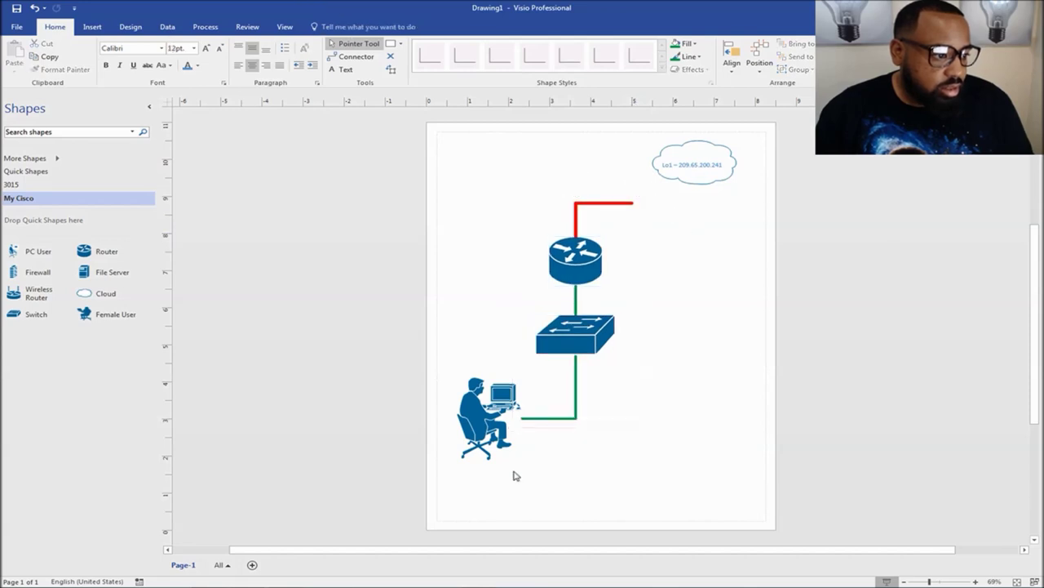
Step: Shrink the PC User shape to about 1.25 by 1.77 in
{"action": "left_click", "coordinate": [499, 441]}
{"action": "left_click_drag", "start_coordinate": [508, 385], "coordinate": [495, 395]}
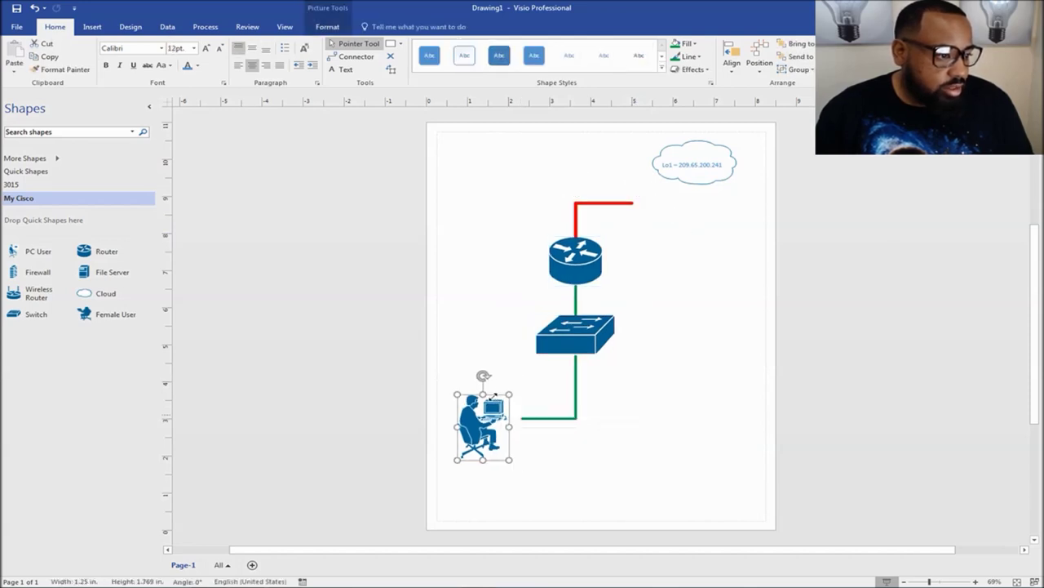
Step: Move the PC User next to the open end of the green connector and the cloud onto the end of the red connector
{"action": "left_click", "coordinate": [541, 447]}
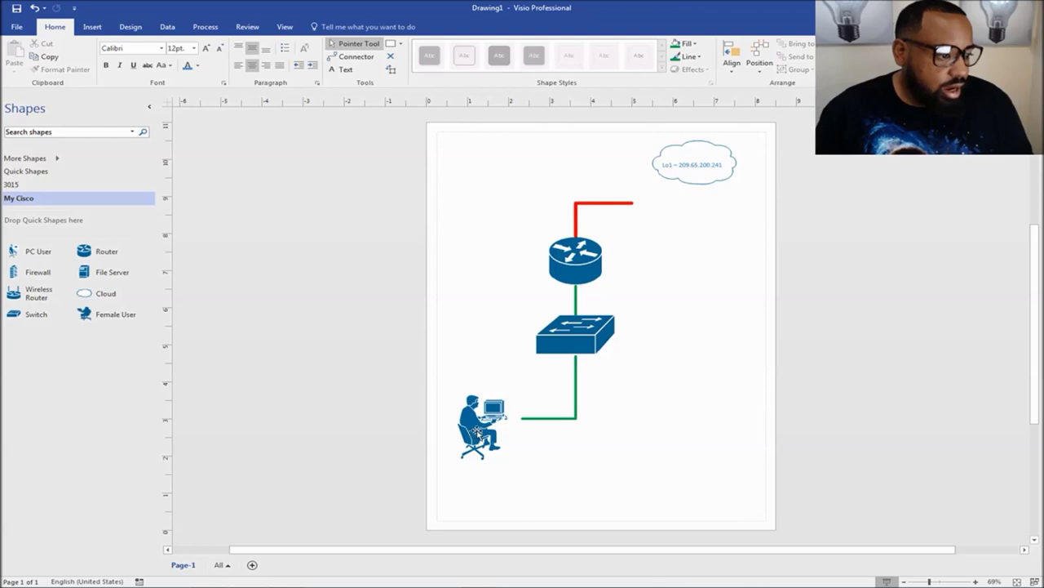
{"action": "left_click_drag", "start_coordinate": [492, 423], "coordinate": [501, 419]}
{"action": "left_click", "coordinate": [644, 408]}
{"action": "left_click", "coordinate": [699, 175]}
{"action": "left_click_drag", "start_coordinate": [701, 174], "coordinate": [681, 212]}
{"action": "left_click", "coordinate": [711, 282]}
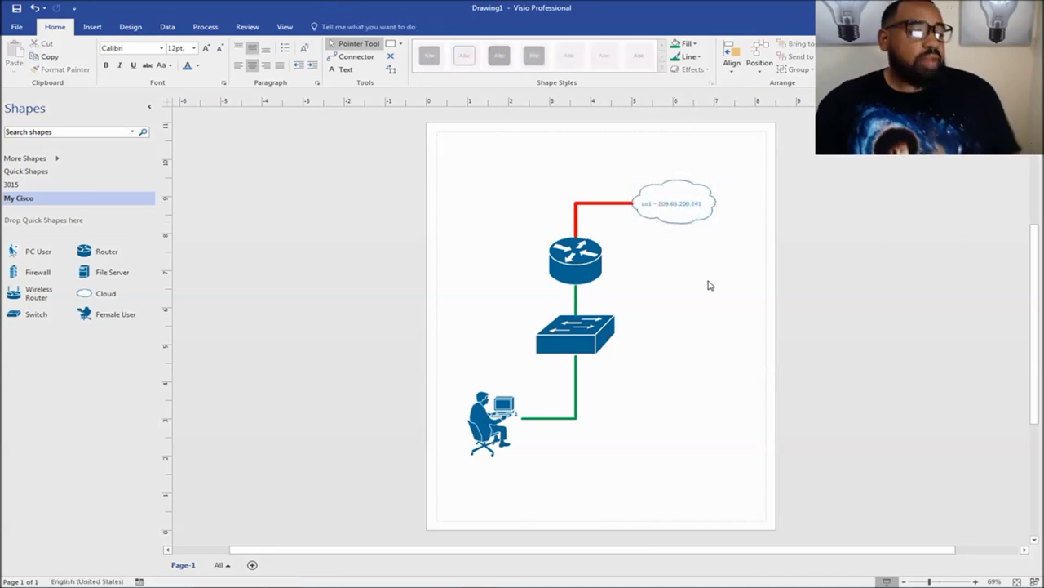
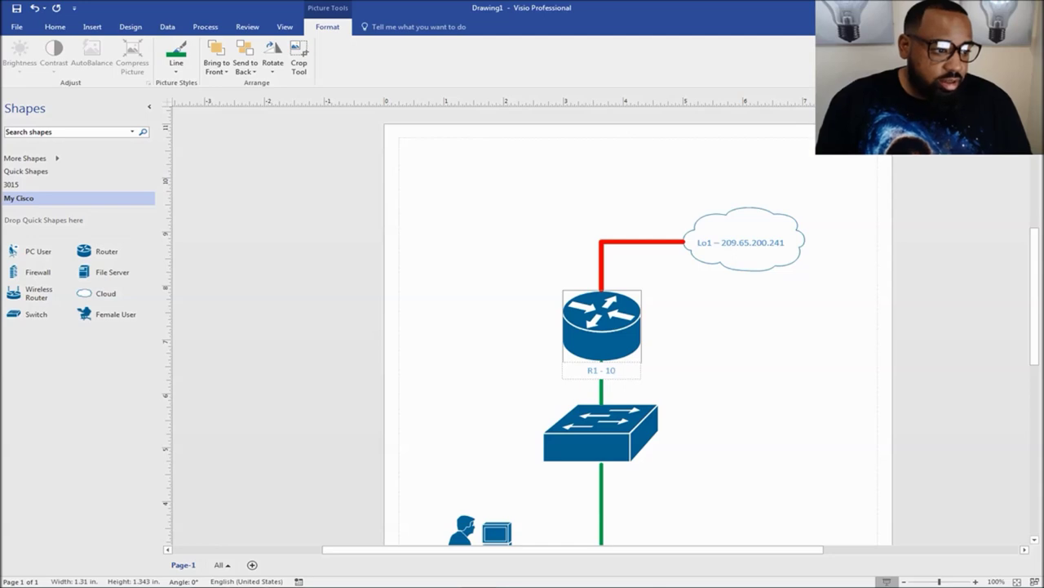
Step: Label the router with the text "R1 – 192.168.1.1/24"
{"action": "type", "text": "2.168."}
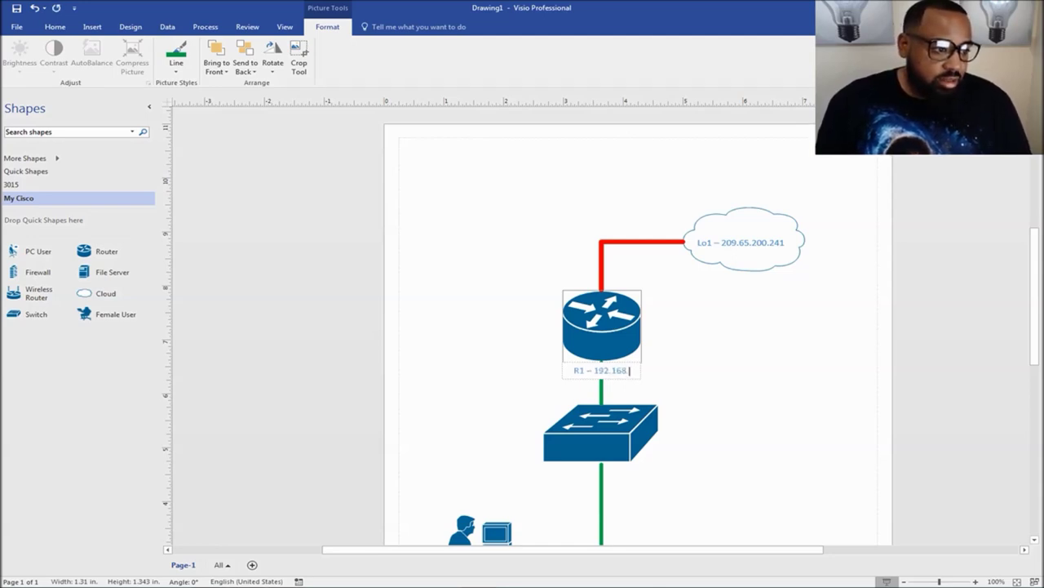
{"action": "type", "text": "1.1"}
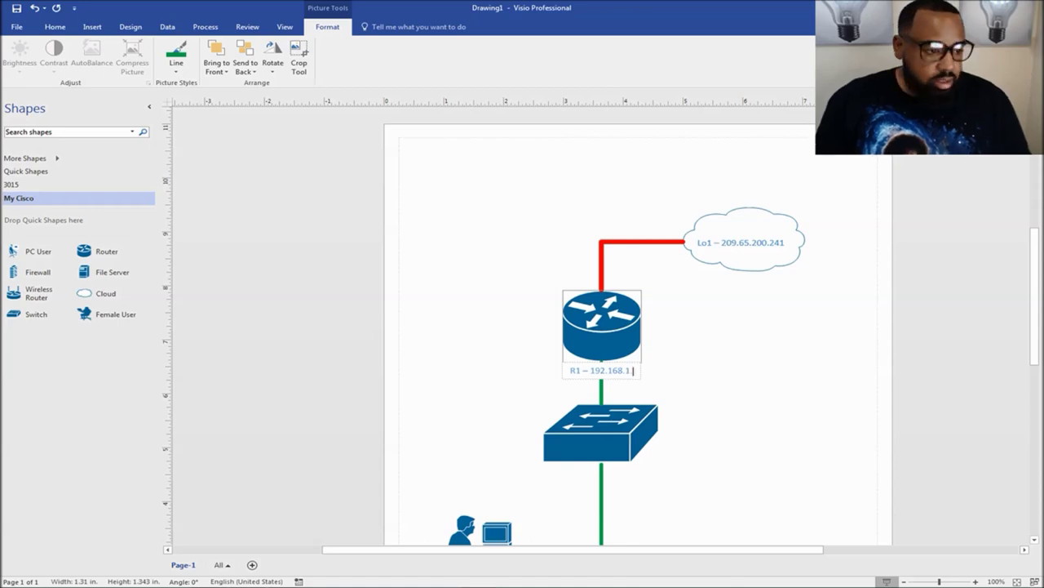
{"action": "type", "text": "/24"}
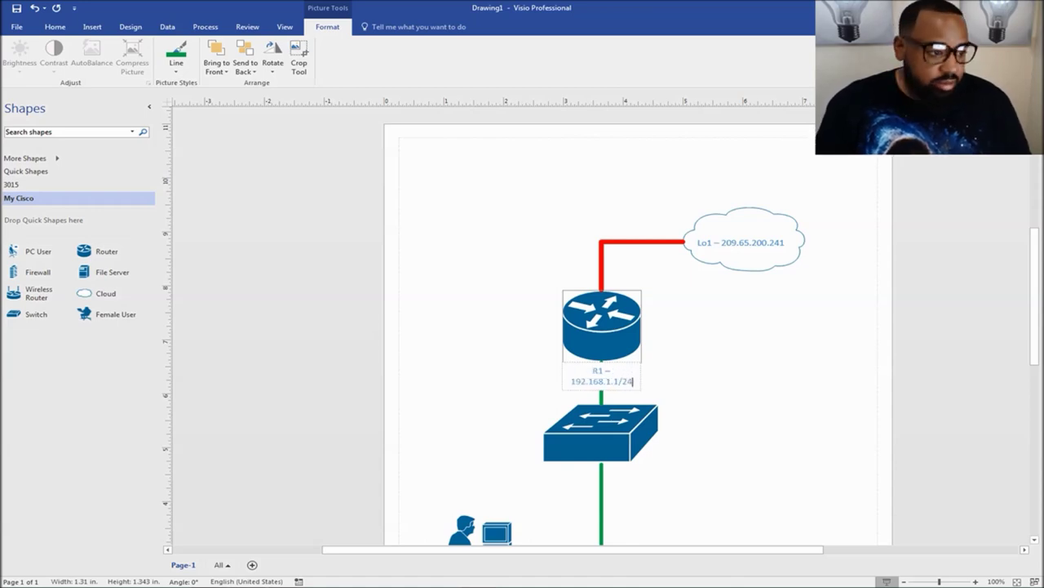
{"action": "left_click", "coordinate": [698, 373]}
{"action": "key", "text": "ctrl+shift+w"}
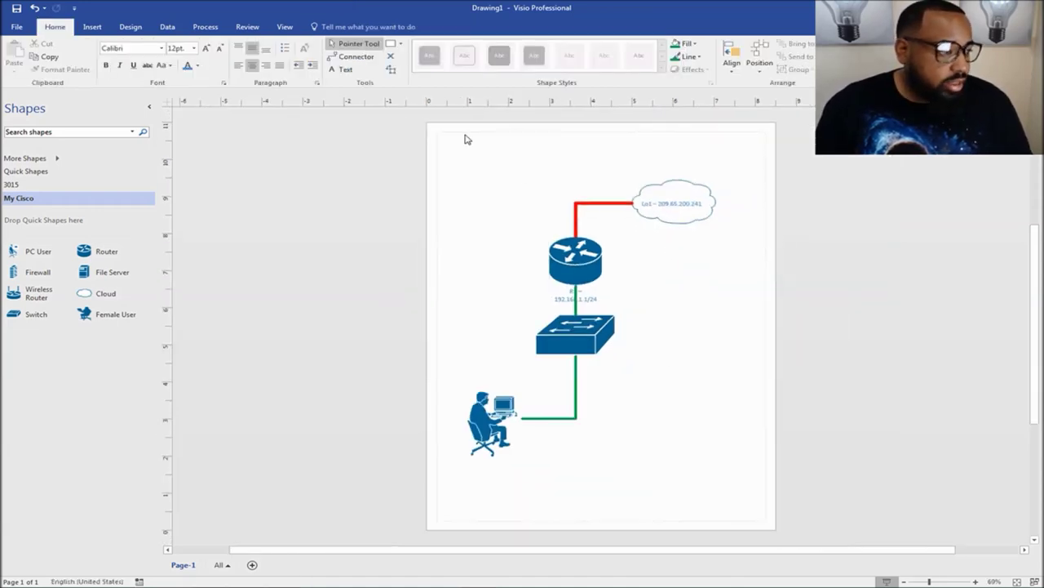
Step: Move the router's label off the green connector to the router's left side with the Text Block tool
{"action": "left_click", "coordinate": [391, 69]}
{"action": "left_click_drag", "start_coordinate": [571, 299], "coordinate": [507, 262]}
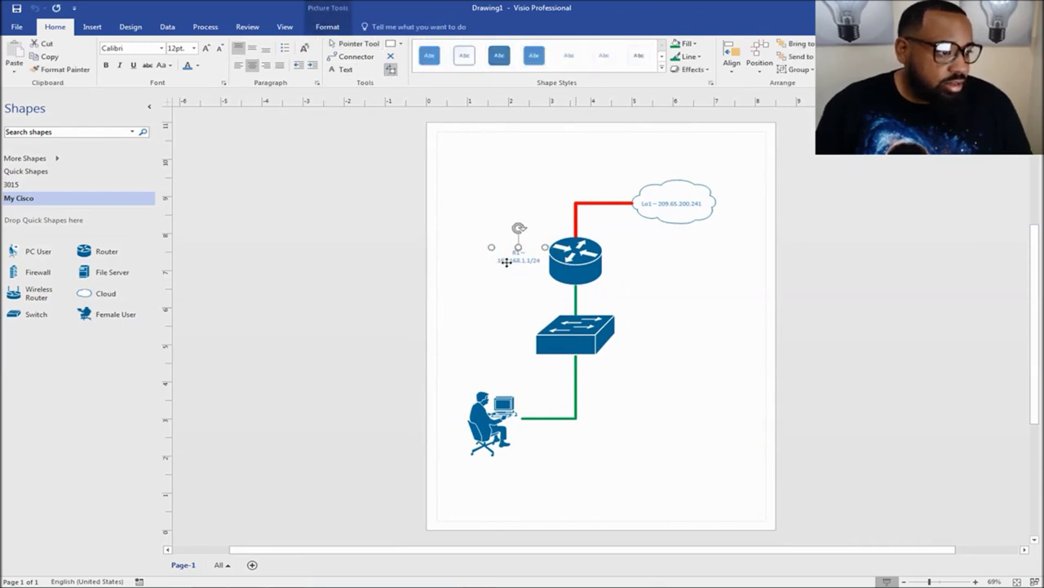
{"action": "left_click", "coordinate": [645, 280]}
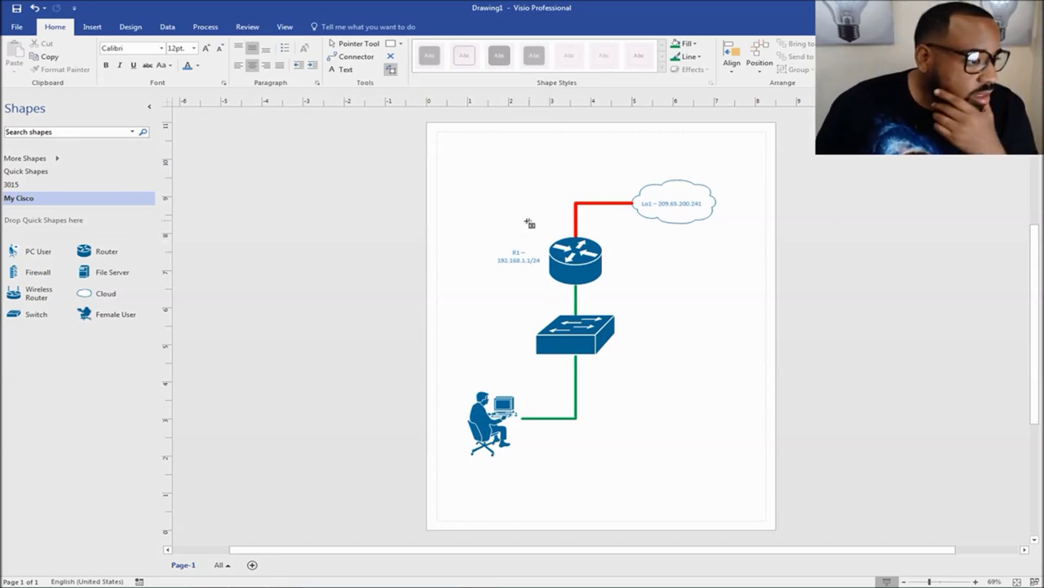
Step: Set the router label's font size to 16 pt
{"action": "left_click", "coordinate": [519, 257]}
{"action": "scroll", "coordinate": [525, 259], "scroll_direction": "up", "scroll_amount": 2}
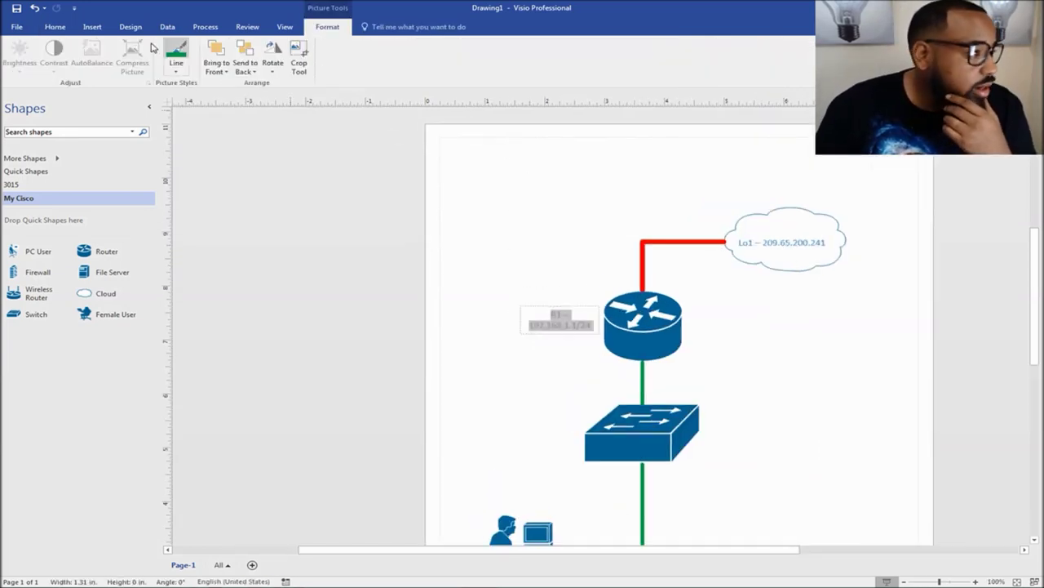
{"action": "left_click", "coordinate": [55, 26]}
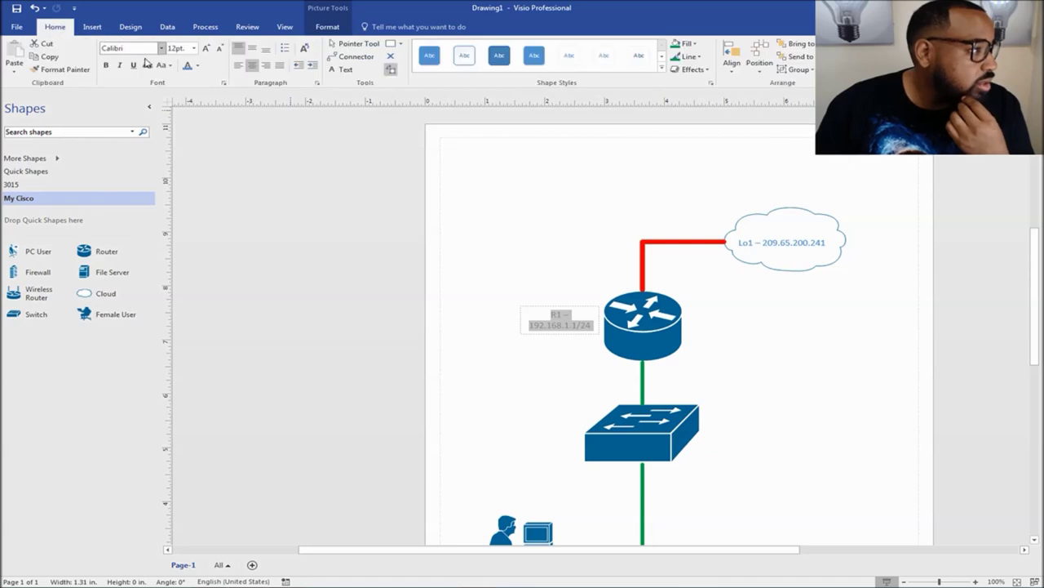
{"action": "left_click", "coordinate": [193, 49]}
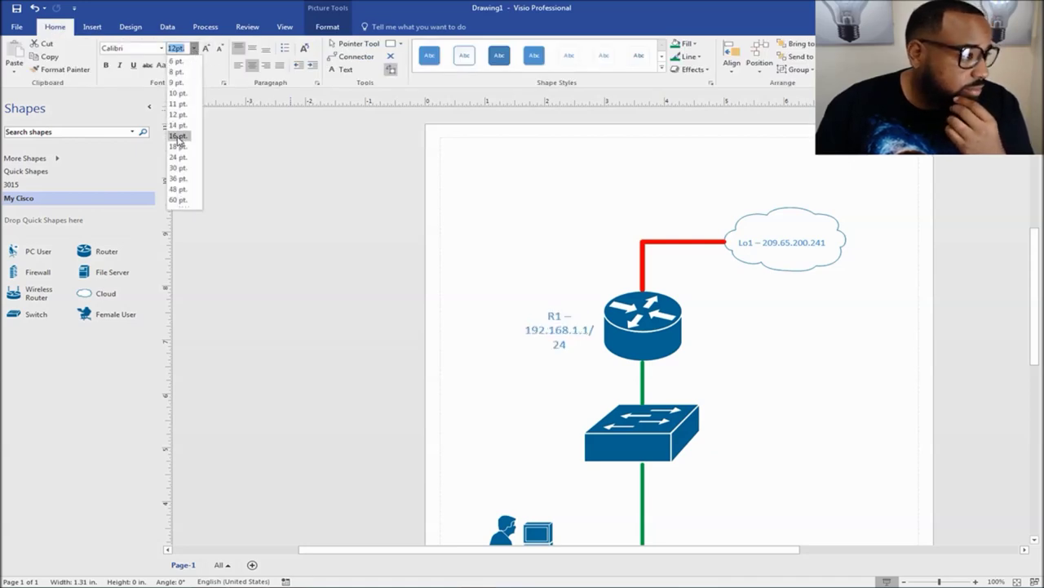
{"action": "key", "text": "Escape"}
{"action": "key", "text": "F2"}
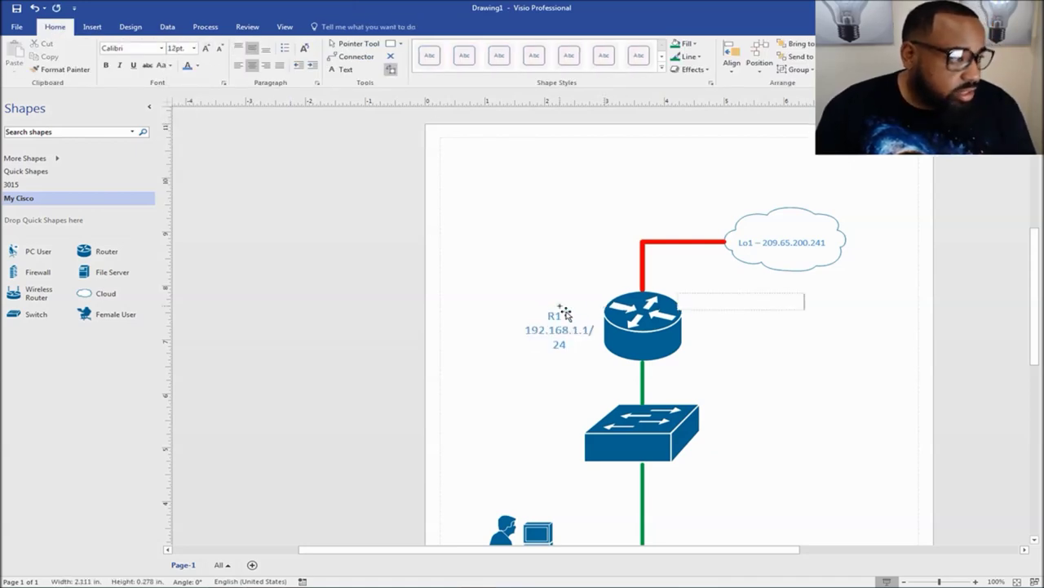
{"action": "left_click", "coordinate": [353, 43]}
{"action": "key", "text": "ctrl+shift+w"}
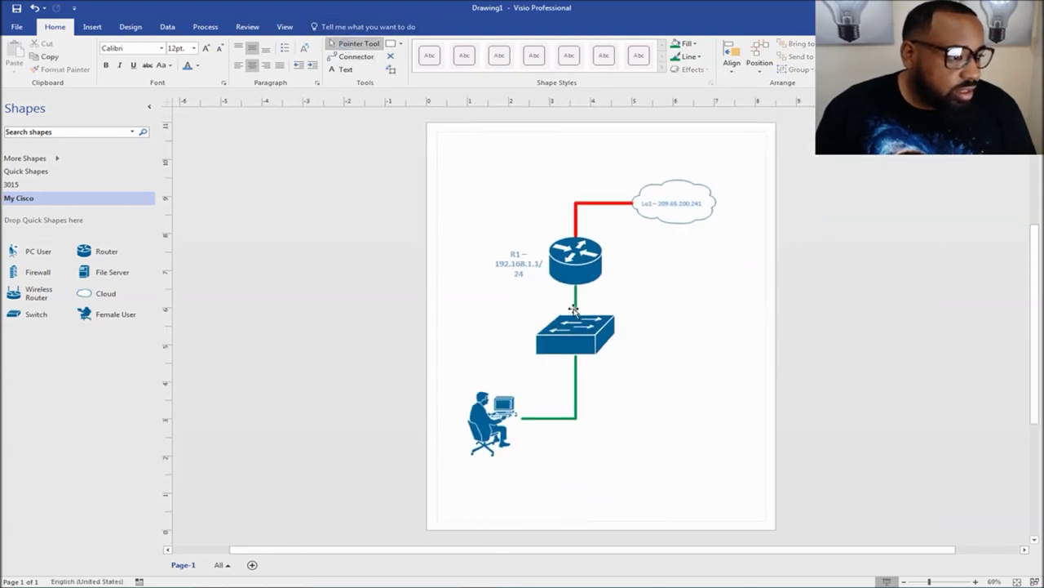
Step: Widen the router label's text block to about 2.16 in so it fits on one line, and lower it slightly beside the router
{"action": "left_click", "coordinate": [533, 258]}
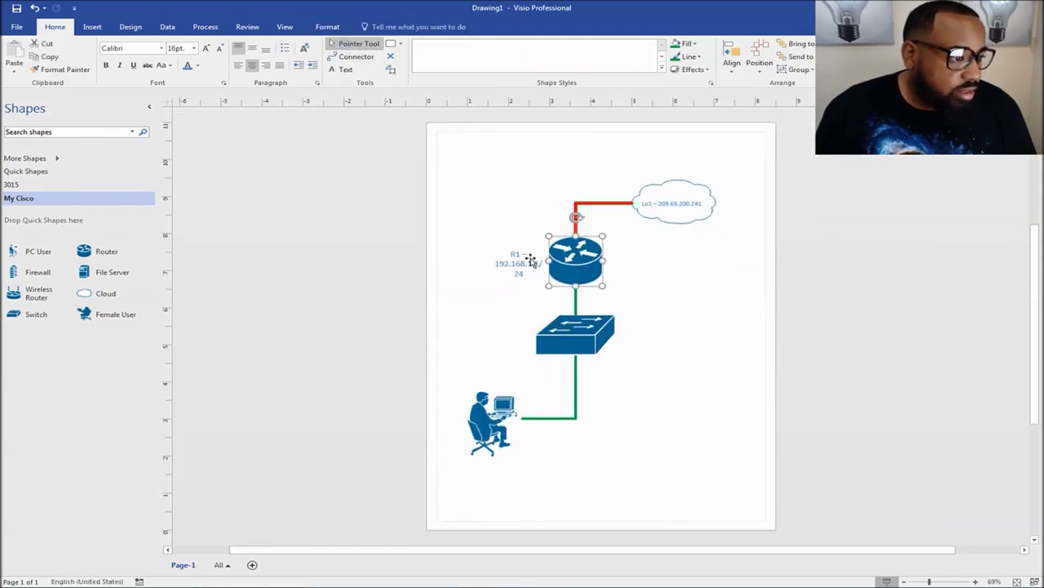
{"action": "left_click", "coordinate": [390, 71]}
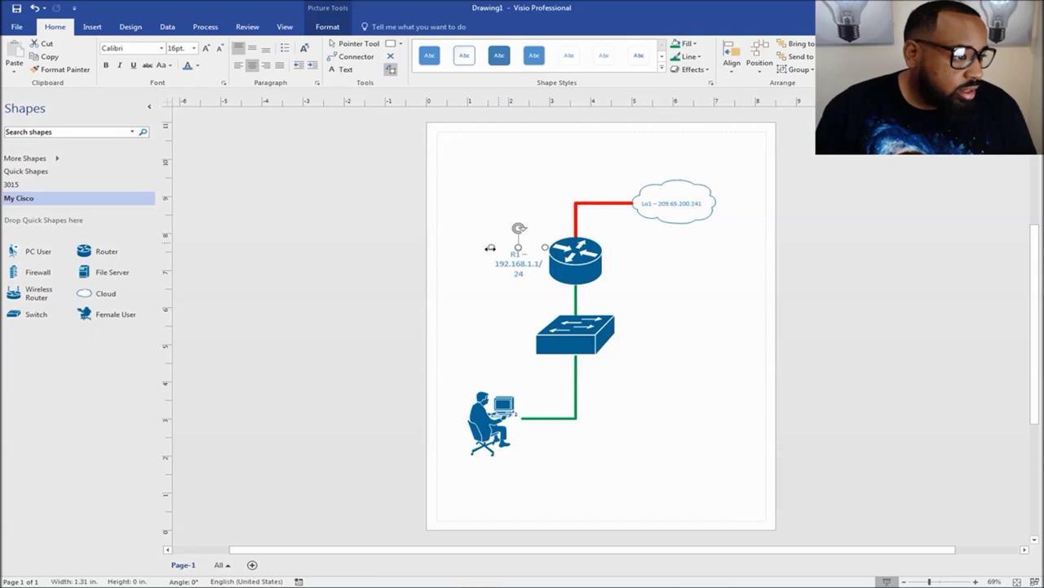
{"action": "left_click_drag", "start_coordinate": [490, 247], "coordinate": [457, 246]}
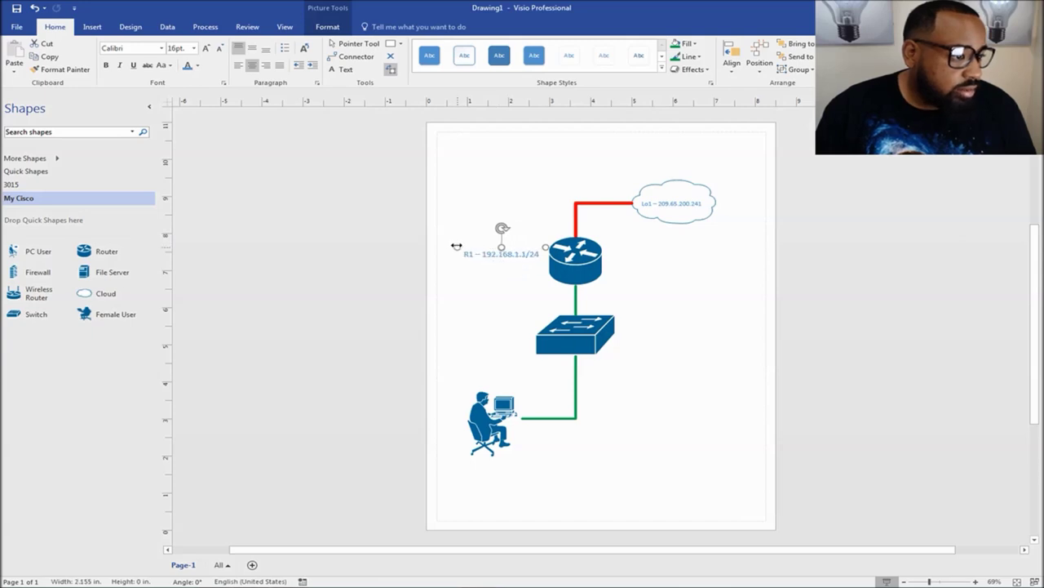
{"action": "left_click", "coordinate": [511, 272]}
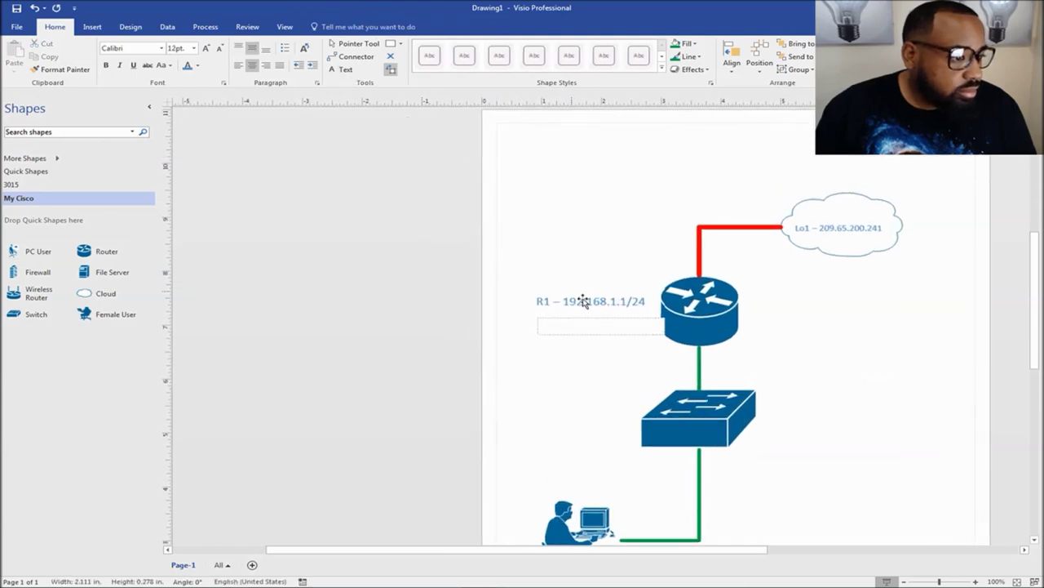
{"action": "left_click", "coordinate": [583, 300]}
{"action": "left_click_drag", "start_coordinate": [592, 301], "coordinate": [597, 314]}
{"action": "left_click", "coordinate": [889, 313]}
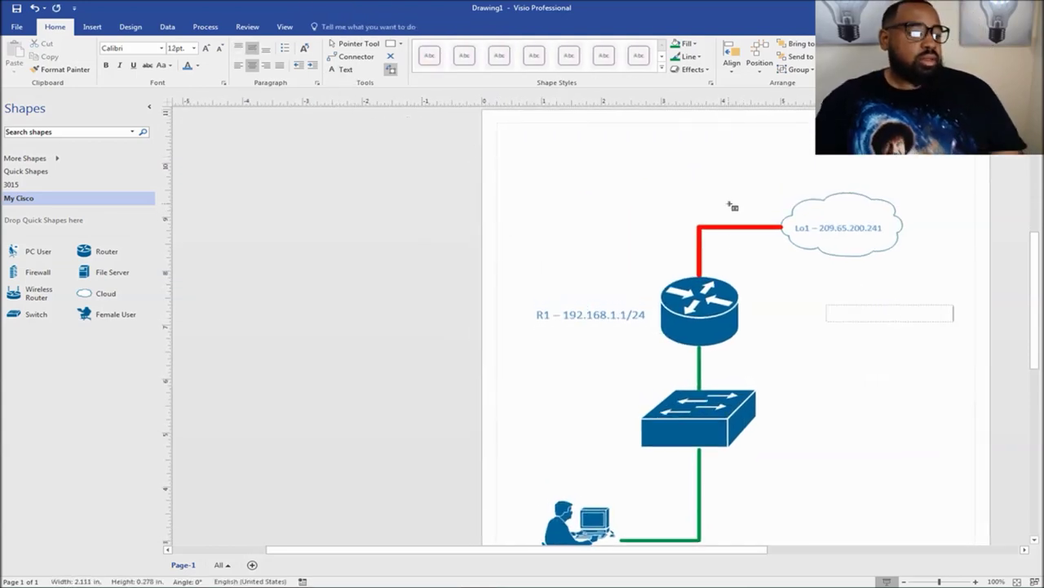
Step: Split the router label into two lines, "R1" above "192.168.1.1/24", removing the dash
{"action": "left_click", "coordinate": [562, 315]}
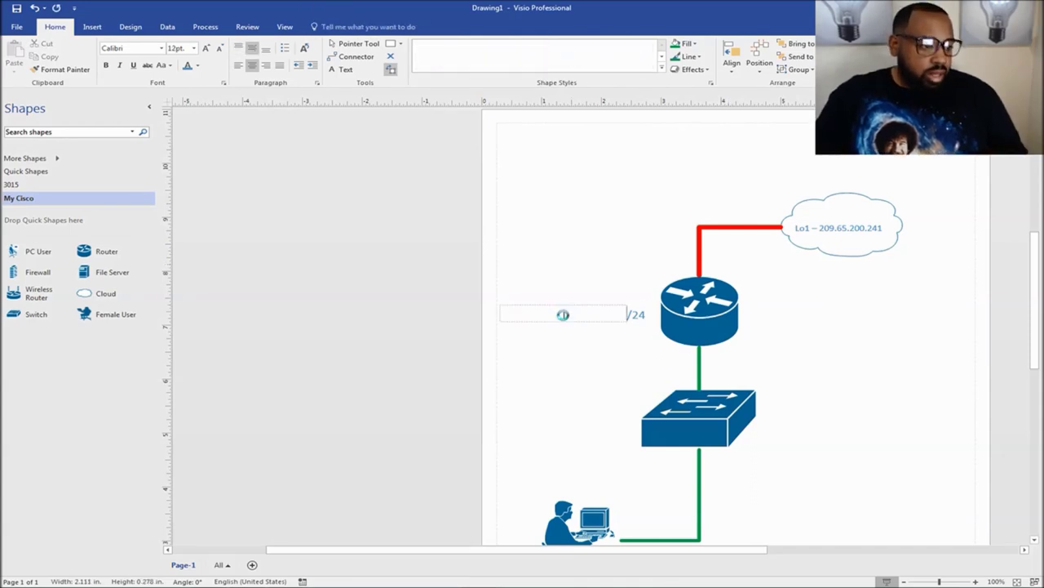
{"action": "left_click", "coordinate": [581, 308]}
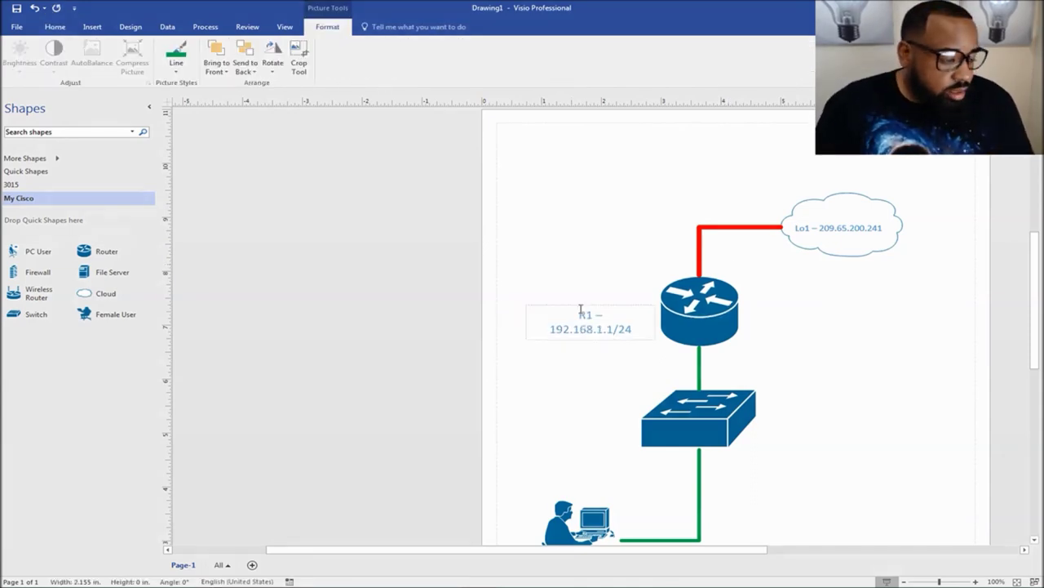
{"action": "key", "text": "BackSpace"}
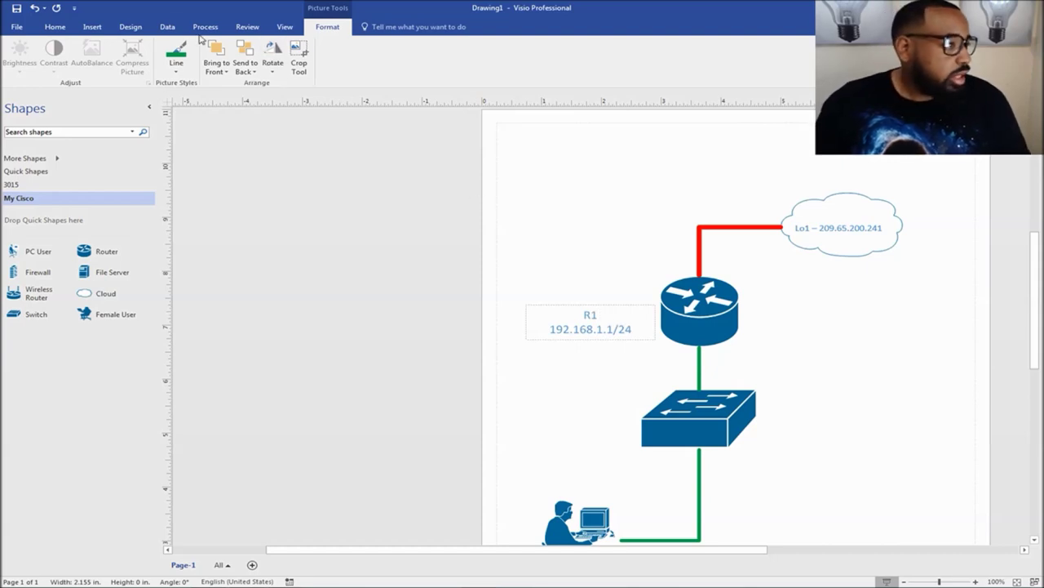
{"action": "left_click", "coordinate": [55, 26]}
{"action": "left_click", "coordinate": [353, 43]}
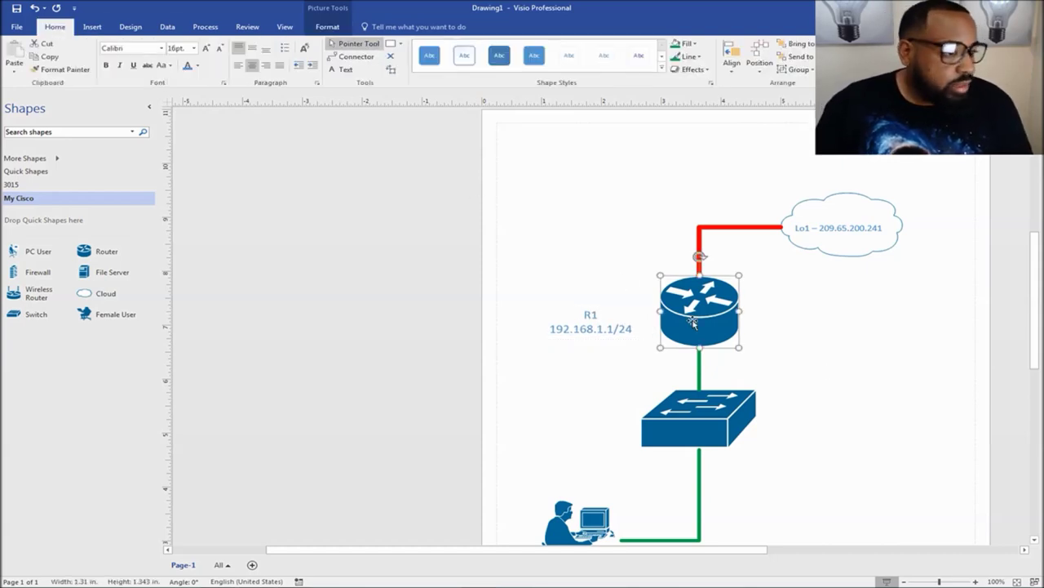
{"action": "left_click", "coordinate": [790, 359]}
Step: Move the two-line router label slightly up and closer to the router's left side with the Text Block tool
{"action": "left_click", "coordinate": [601, 330]}
{"action": "scroll", "coordinate": [638, 229], "scroll_direction": "down", "scroll_amount": 2}
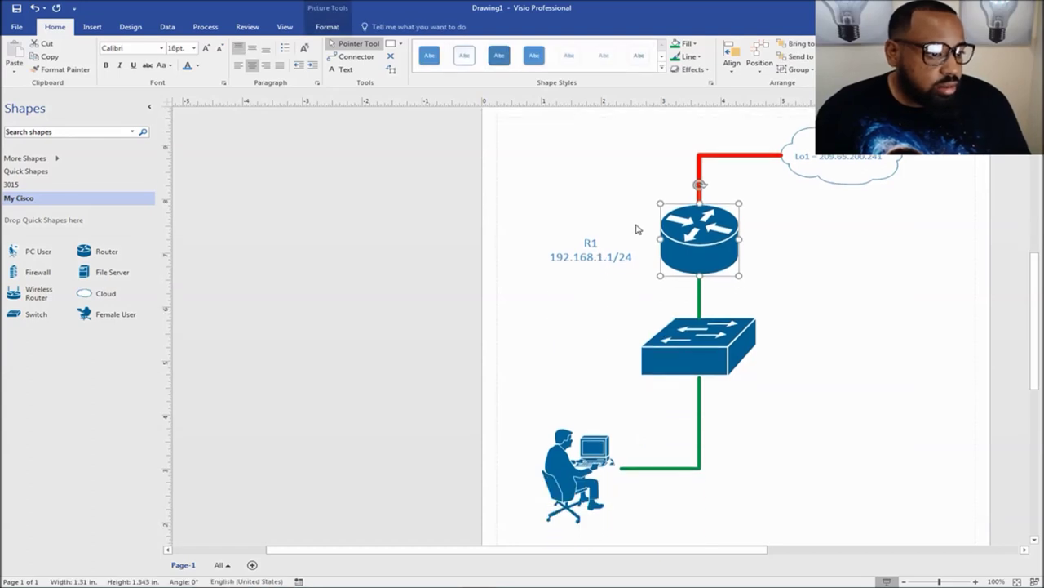
{"action": "left_click", "coordinate": [894, 520]}
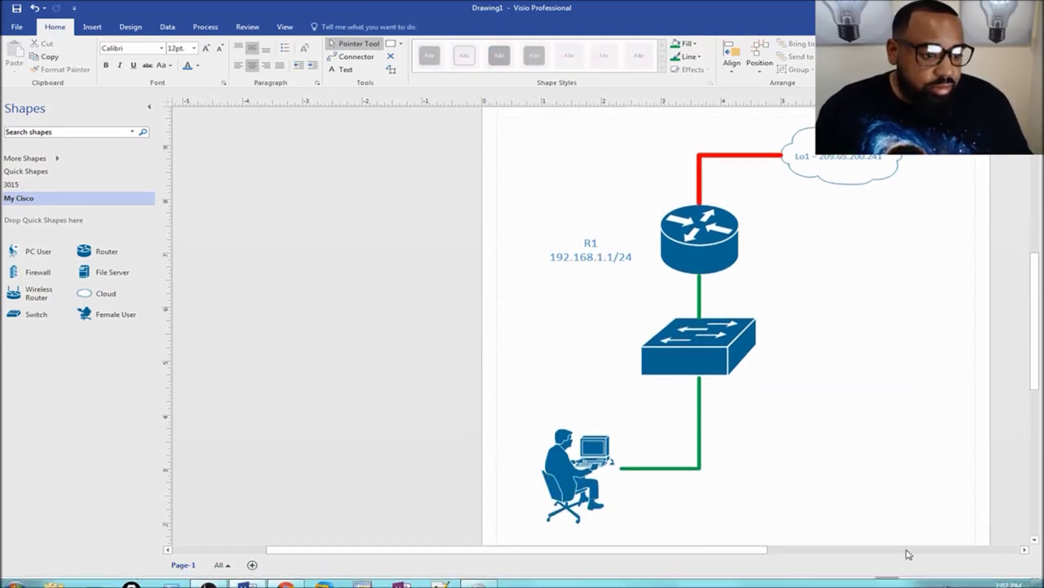
{"action": "left_click", "coordinate": [905, 581]}
{"action": "left_click", "coordinate": [905, 581]}
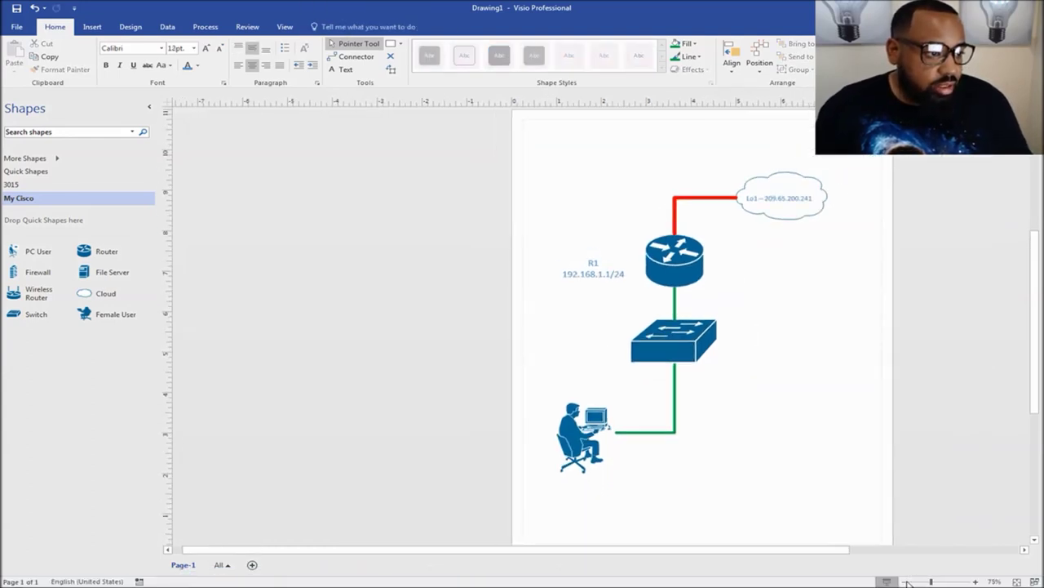
{"action": "left_click_drag", "start_coordinate": [599, 278], "coordinate": [610, 266]}
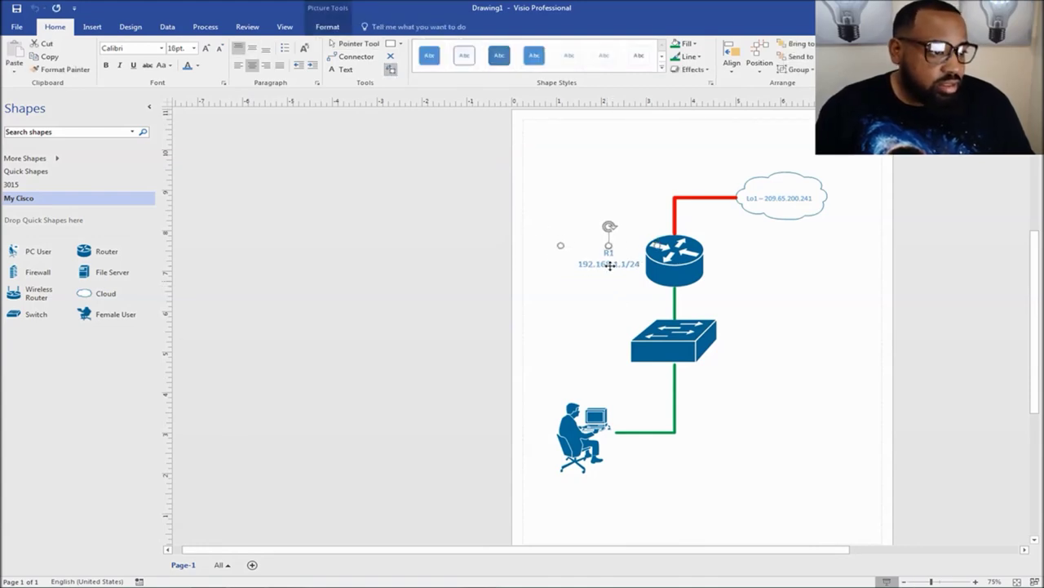
{"action": "key", "text": "ctrl+2"}
{"action": "left_click", "coordinate": [805, 277]}
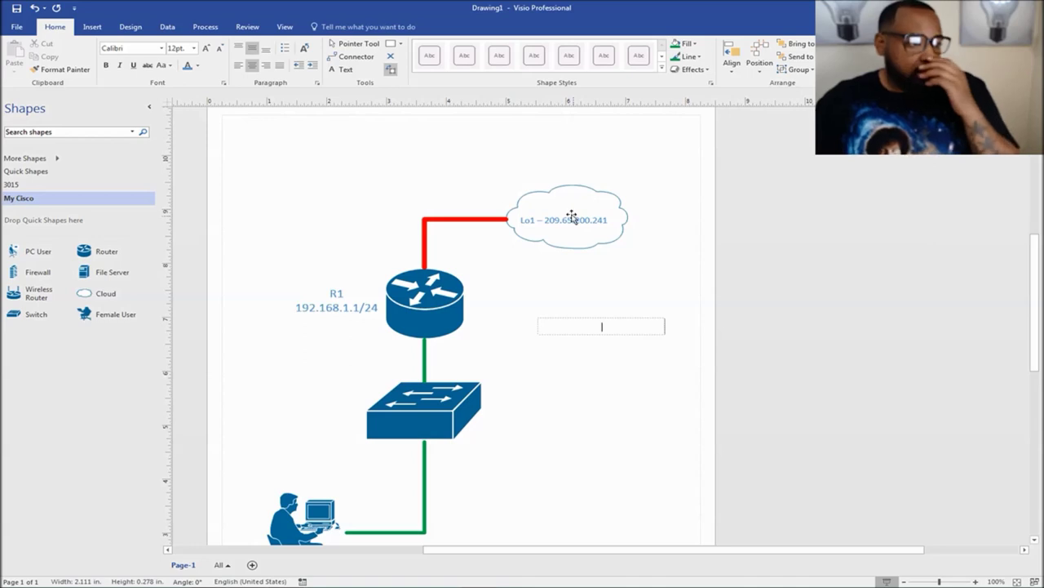
Step: Add the line "Internet" above the existing address text in the cloud's label
{"action": "left_click", "coordinate": [575, 222]}
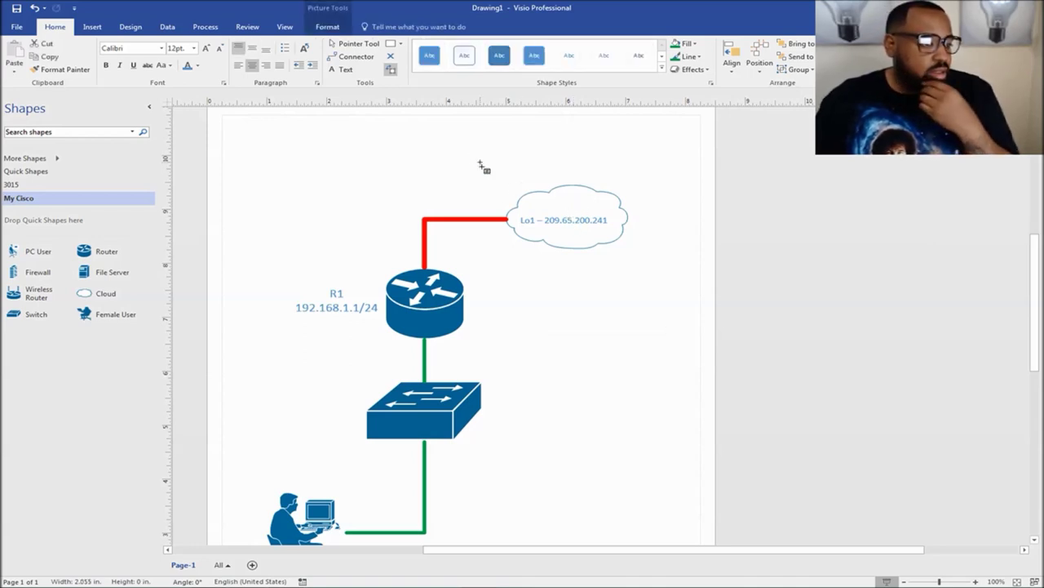
{"action": "left_click", "coordinate": [357, 44]}
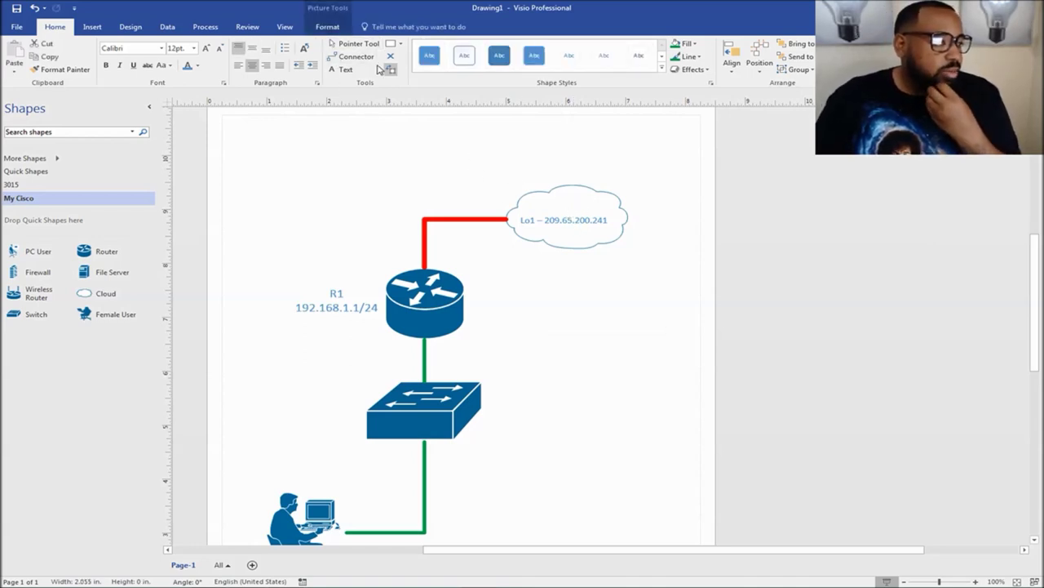
{"action": "double_click", "coordinate": [563, 225]}
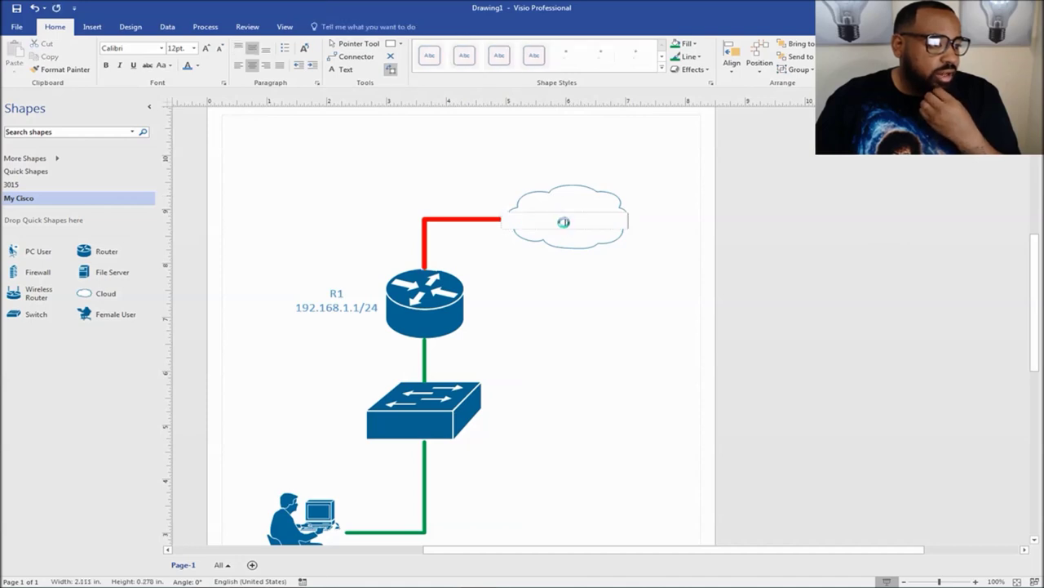
{"action": "left_click", "coordinate": [357, 45]}
{"action": "left_click", "coordinate": [576, 226]}
{"action": "double_click", "coordinate": [574, 224]}
{"action": "left_click", "coordinate": [522, 221]}
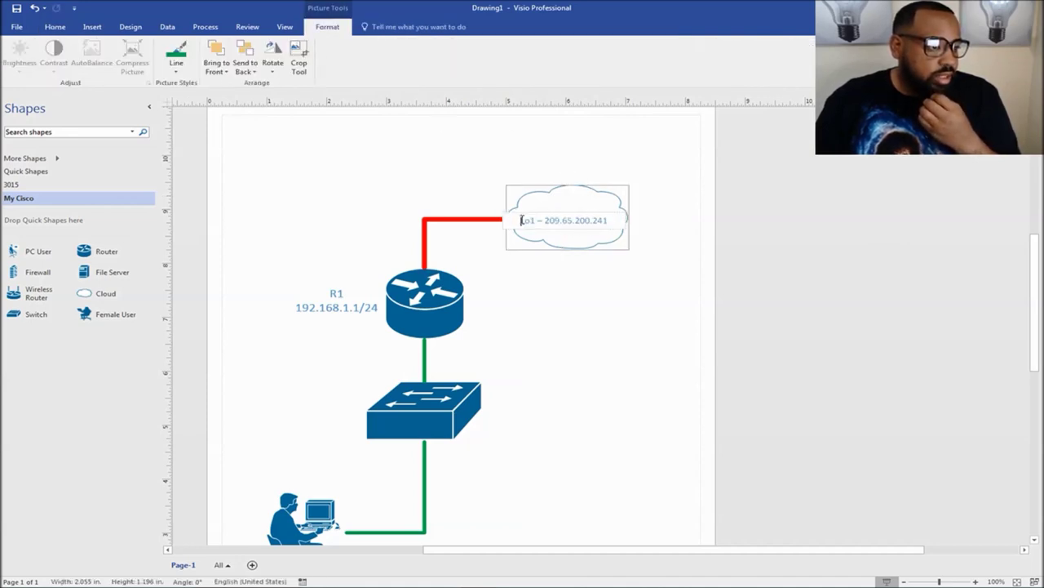
{"action": "key", "text": "Return"}
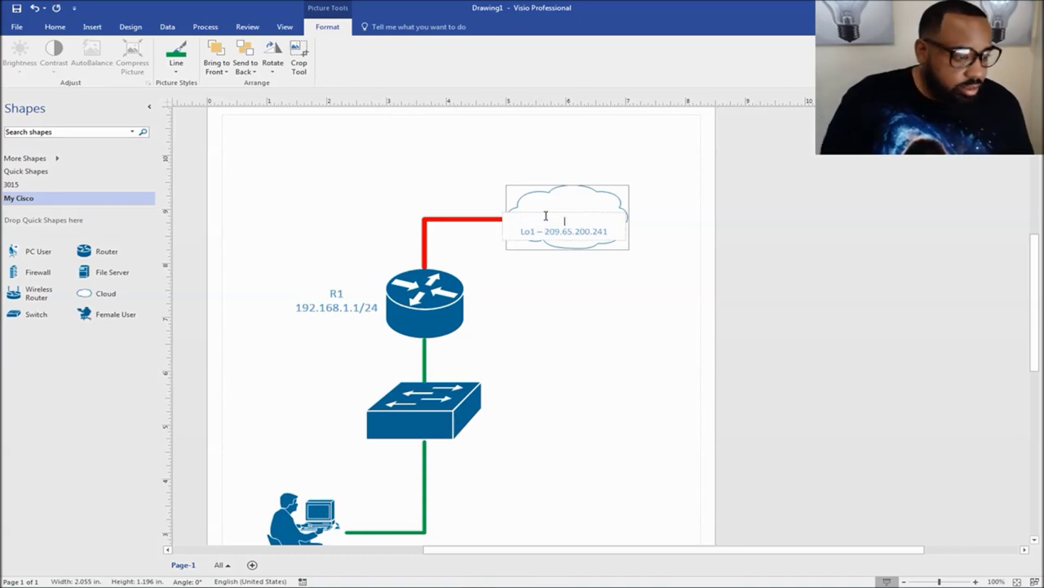
{"action": "type", "text": "Interm"}
{"action": "key", "text": "BackSpace"}
{"action": "key", "text": "BackSpace"}
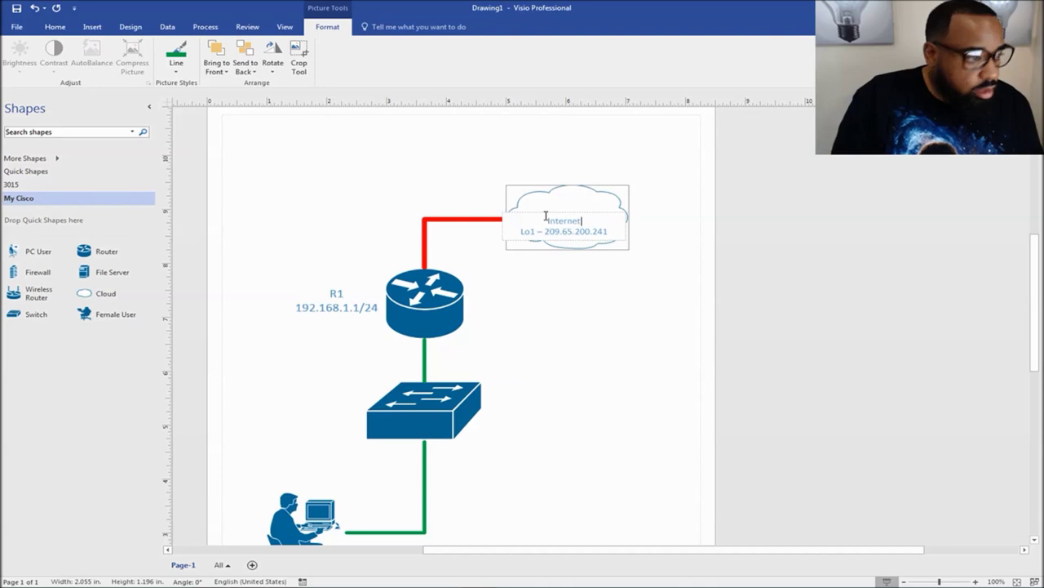
{"action": "left_click", "coordinate": [613, 288]}
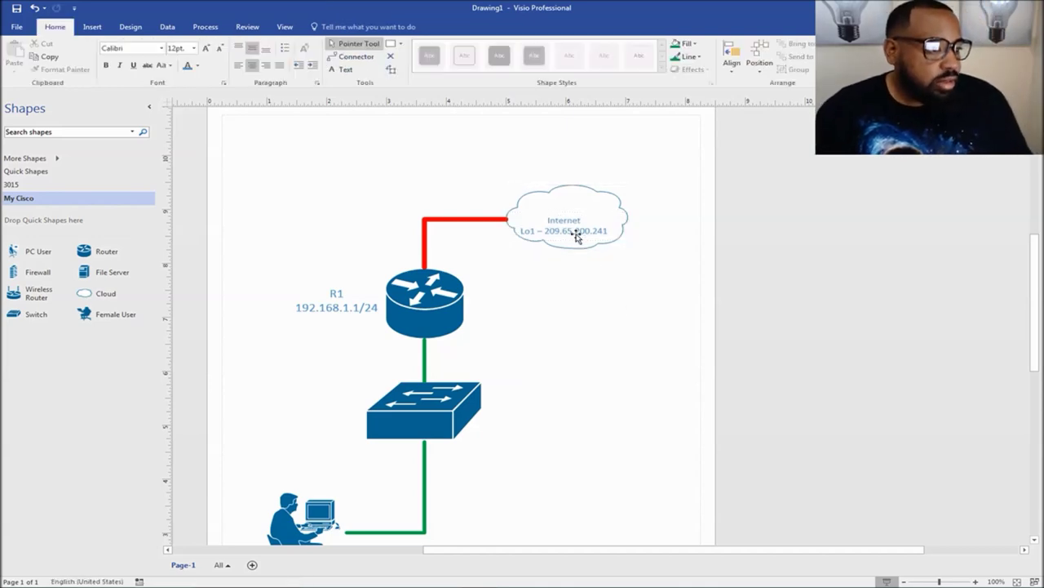
Step: Select the Internet cloud's text block with the Text Block tool
{"action": "left_click", "coordinate": [571, 234]}
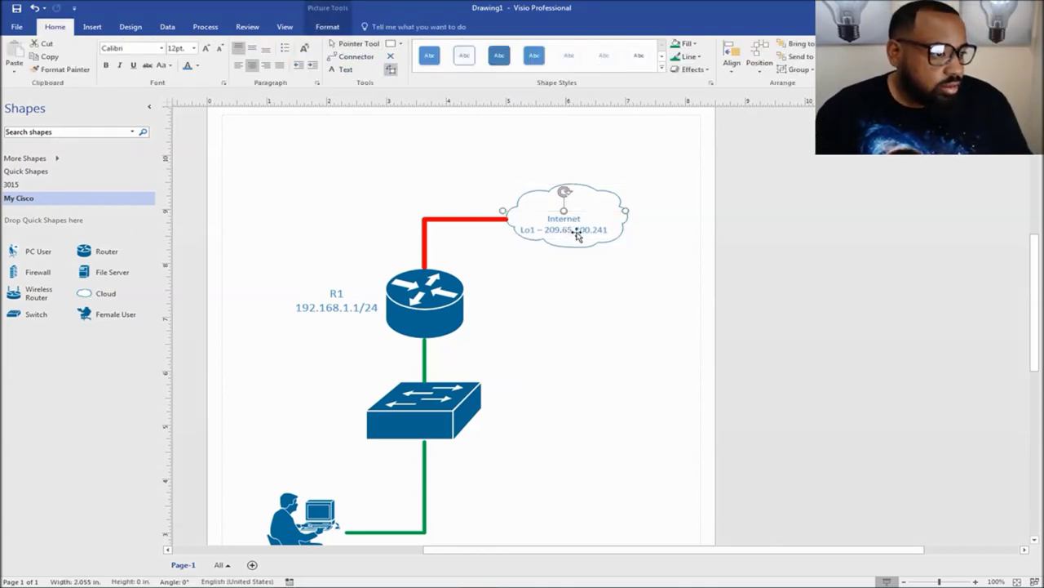
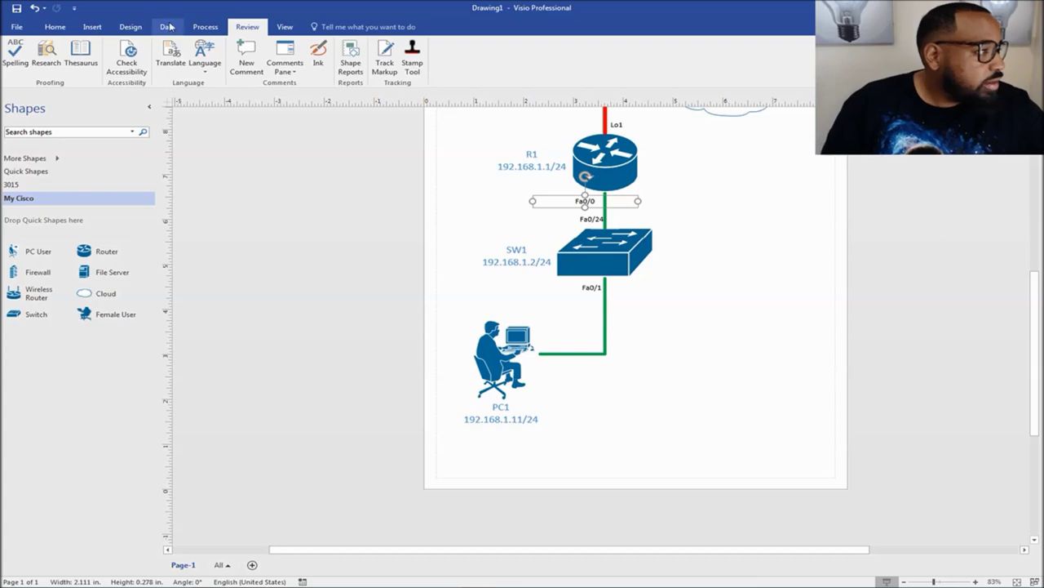
Step: Turn off the Dynamic Grid alignment aid so labels can be placed freely
{"action": "left_click", "coordinate": [125, 31]}
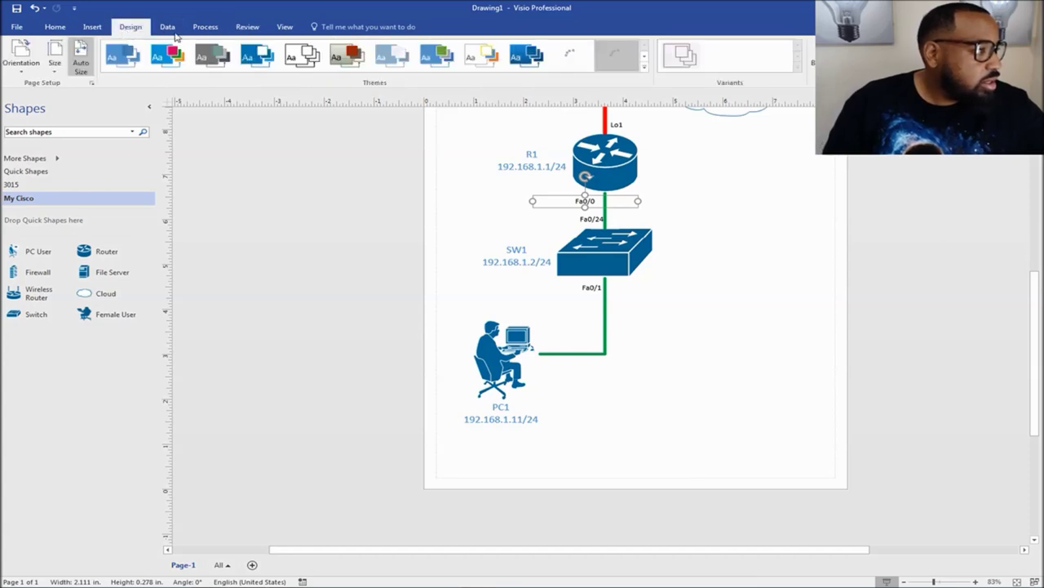
{"action": "left_click", "coordinate": [290, 30]}
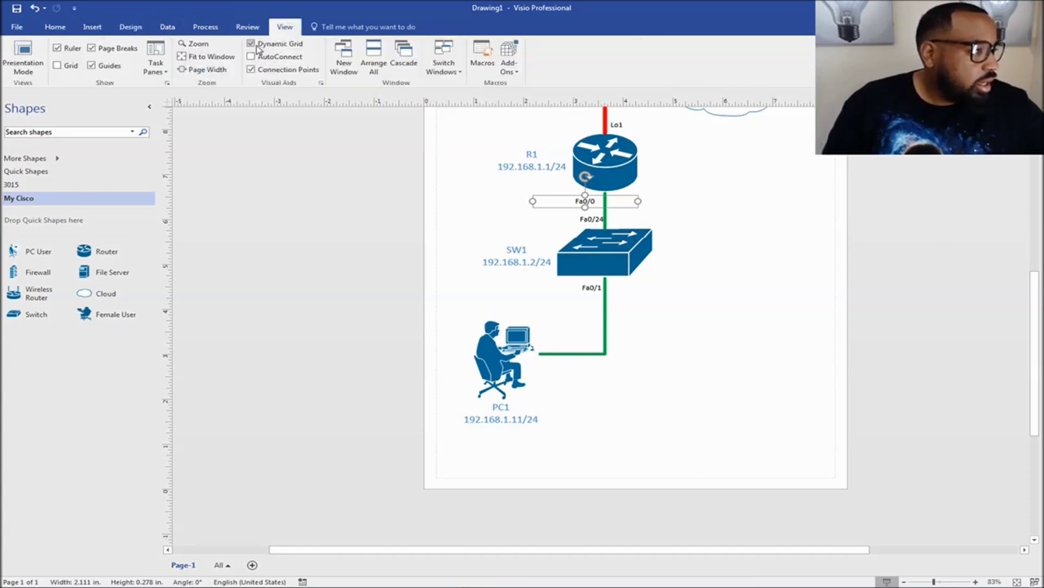
{"action": "left_click", "coordinate": [256, 47]}
{"action": "left_click", "coordinate": [727, 218]}
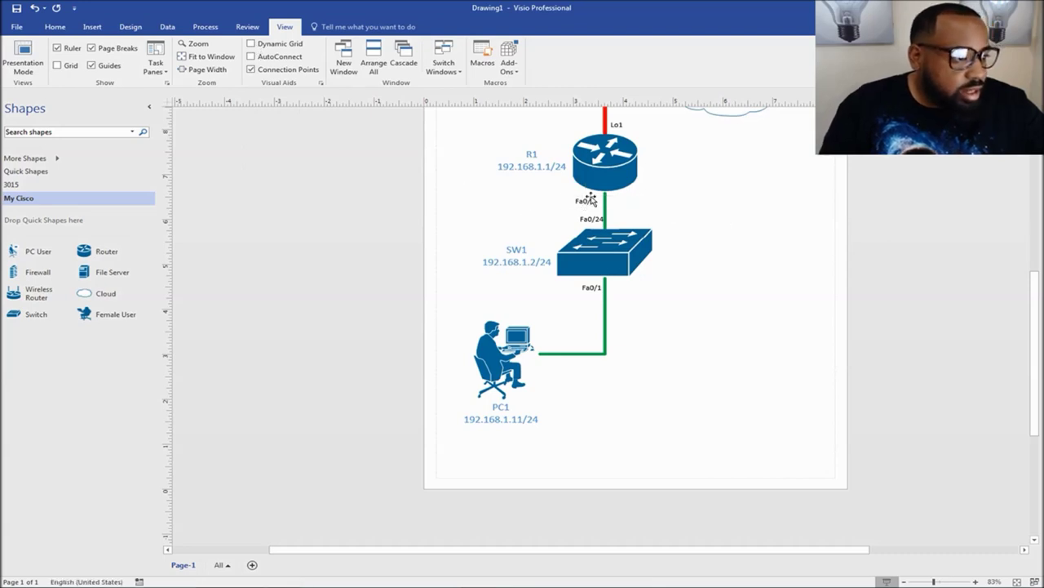
Step: Move the Fa0/0 label up just beneath the router and the Fa0/24 label down and slightly left, just above the switch
{"action": "left_click", "coordinate": [590, 204]}
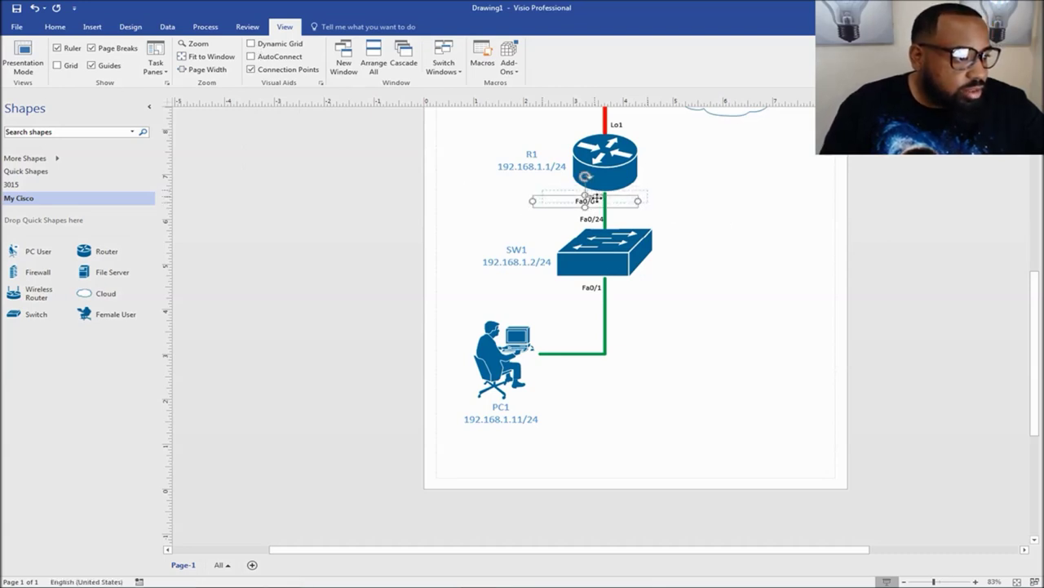
{"action": "left_click_drag", "start_coordinate": [597, 197], "coordinate": [602, 193]}
{"action": "left_click", "coordinate": [718, 203]}
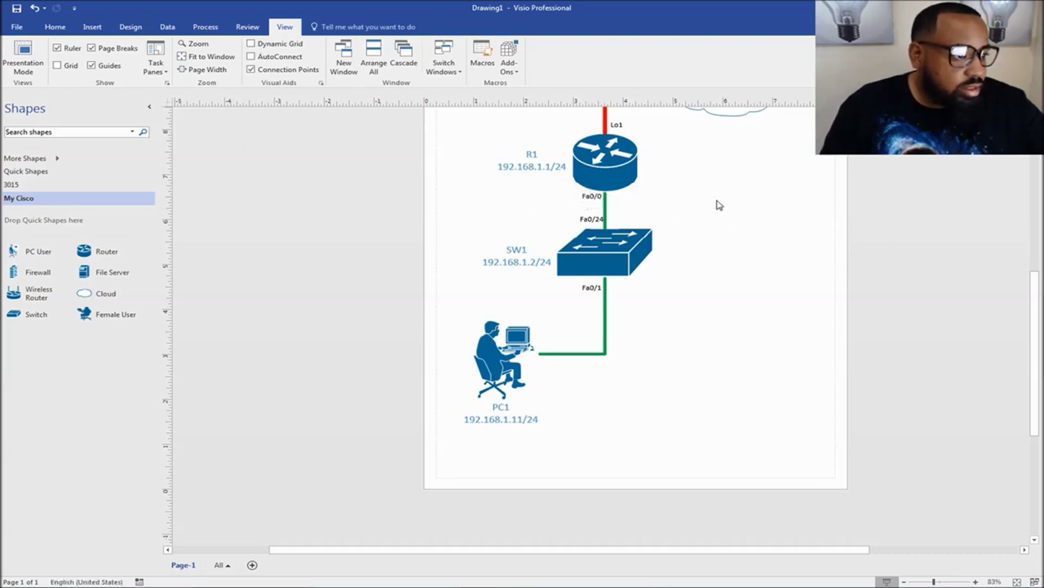
{"action": "left_click", "coordinate": [595, 222]}
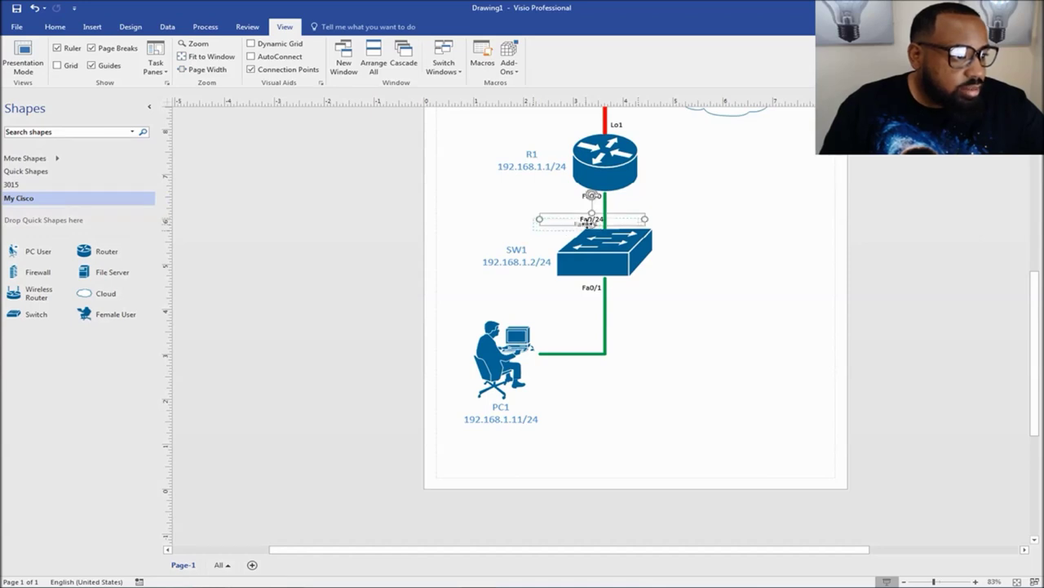
{"action": "left_click_drag", "start_coordinate": [591, 220], "coordinate": [593, 225]}
{"action": "left_click", "coordinate": [701, 214]}
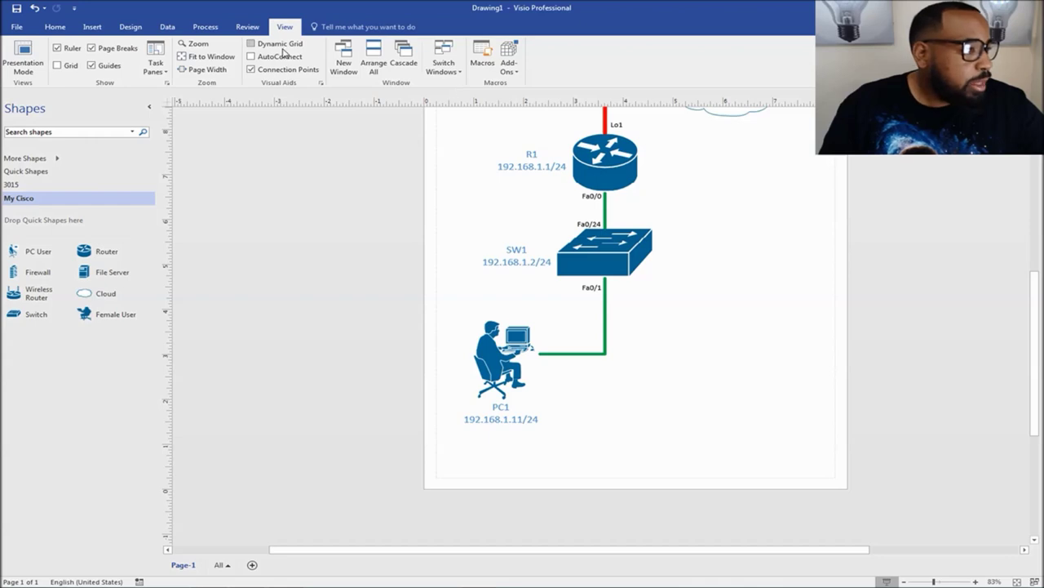
Step: Lower the Lo1 label to just above the router and raise the Fa0/1 label to just below the switch
{"action": "left_click", "coordinate": [620, 129]}
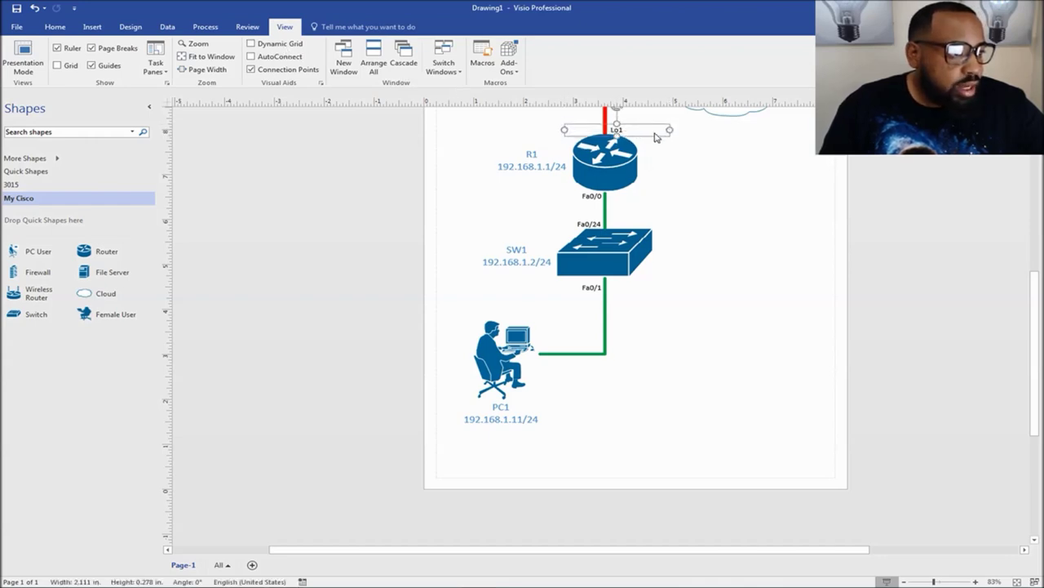
{"action": "left_click", "coordinate": [726, 146]}
{"action": "scroll", "coordinate": [726, 155], "scroll_direction": "up", "scroll_amount": 3}
{"action": "scroll", "coordinate": [722, 179], "scroll_direction": "down", "scroll_amount": 1}
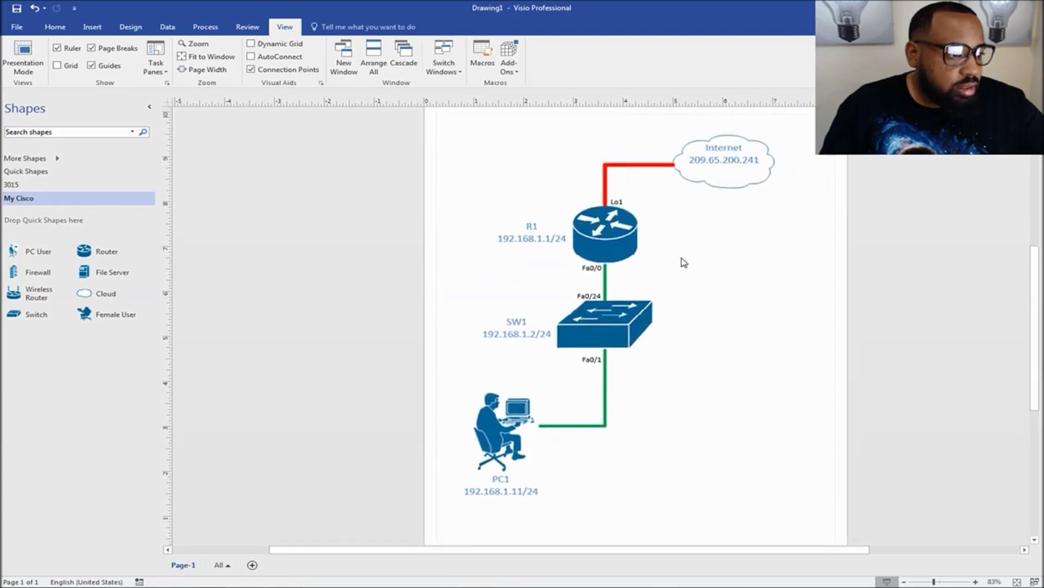
{"action": "left_click", "coordinate": [589, 356]}
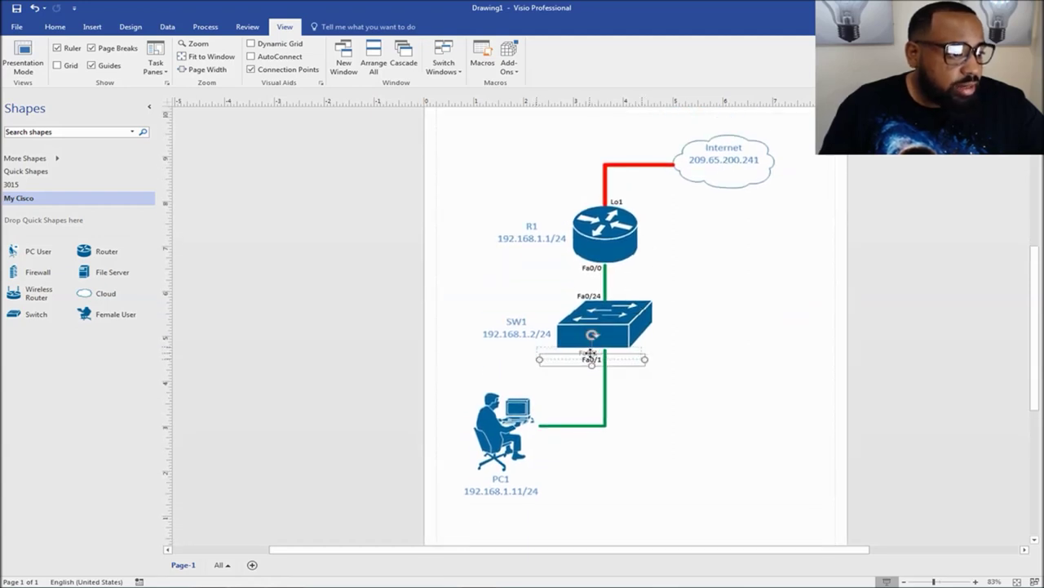
{"action": "left_click", "coordinate": [717, 332]}
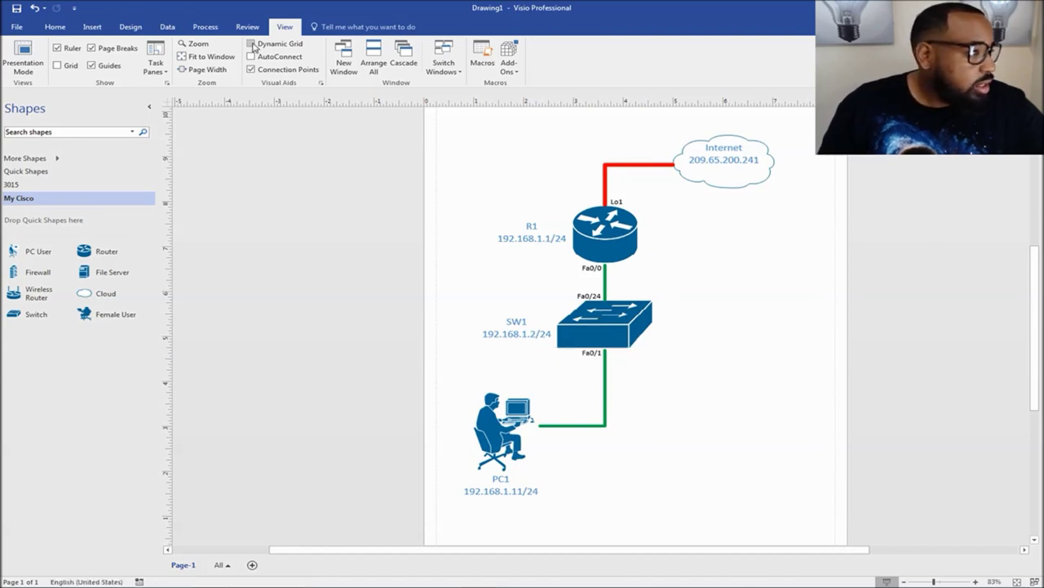
Step: Add the text label "Fa0" beside the PC at the end of its green connector
{"action": "left_click", "coordinate": [54, 28]}
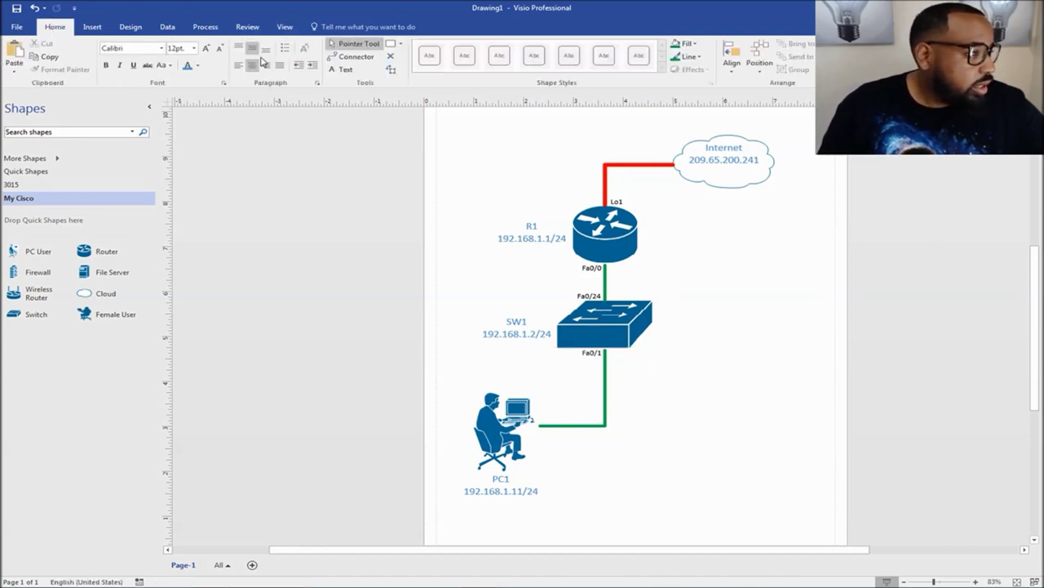
{"action": "left_click", "coordinate": [341, 69]}
{"action": "left_click", "coordinate": [549, 415]}
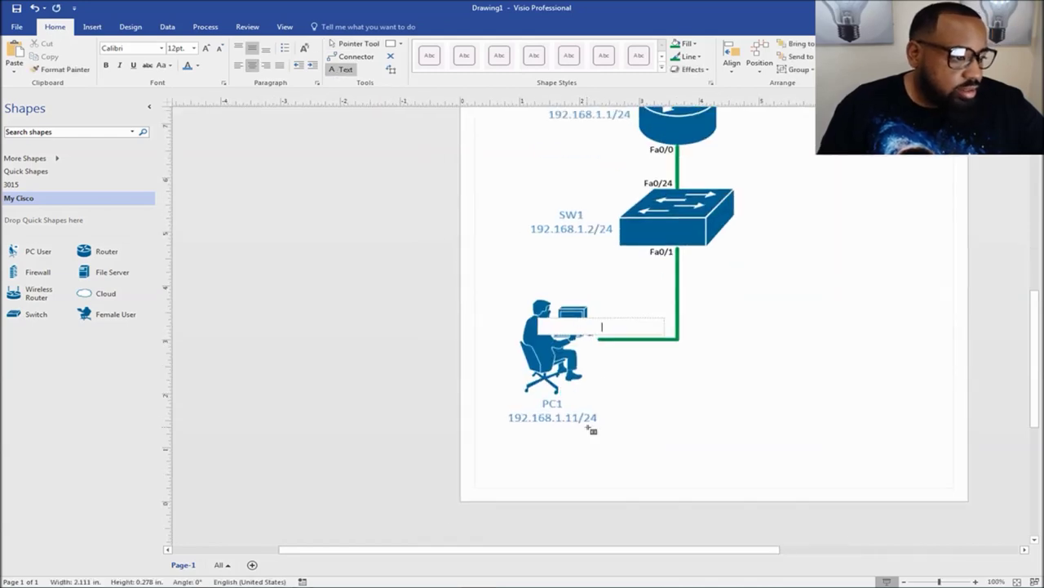
{"action": "type", "text": "Fa0"}
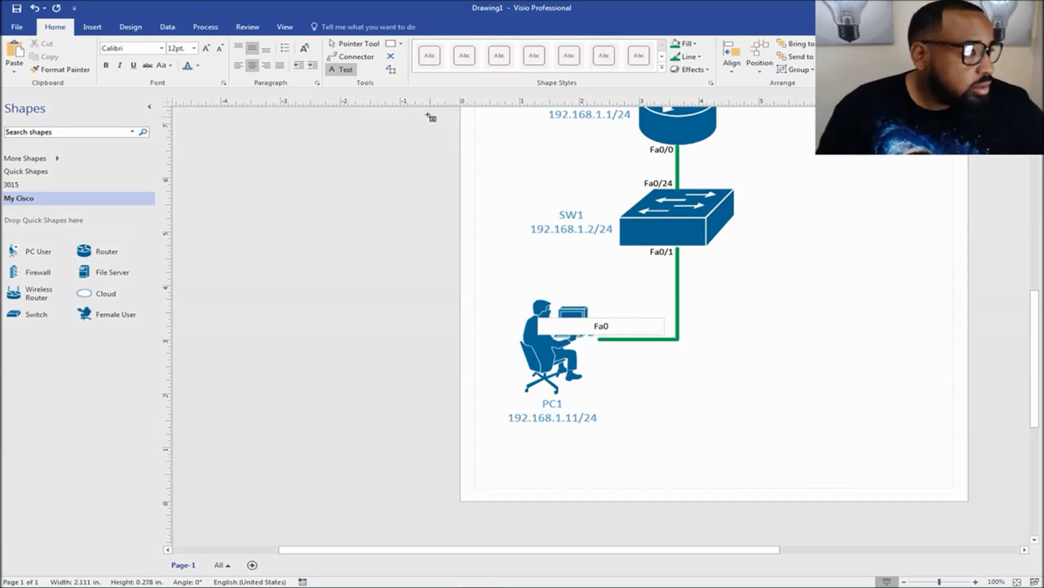
{"action": "left_click", "coordinate": [349, 43]}
{"action": "left_click", "coordinate": [700, 393]}
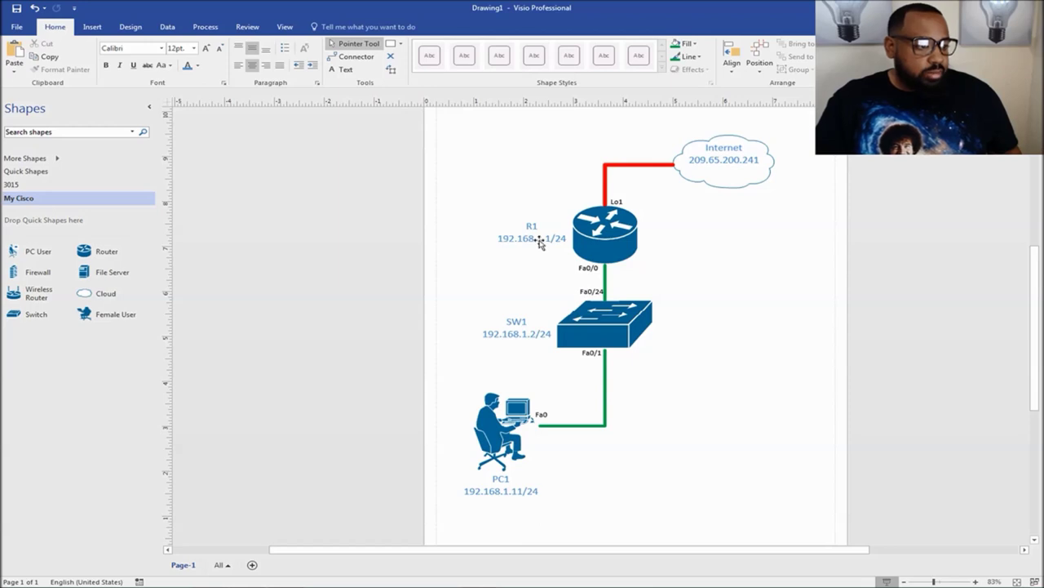
Step: Add the border and title design with a full-width title bar and date box, and apply the blue theme to the page
{"action": "scroll", "coordinate": [585, 288], "scroll_direction": "up", "scroll_amount": 1}
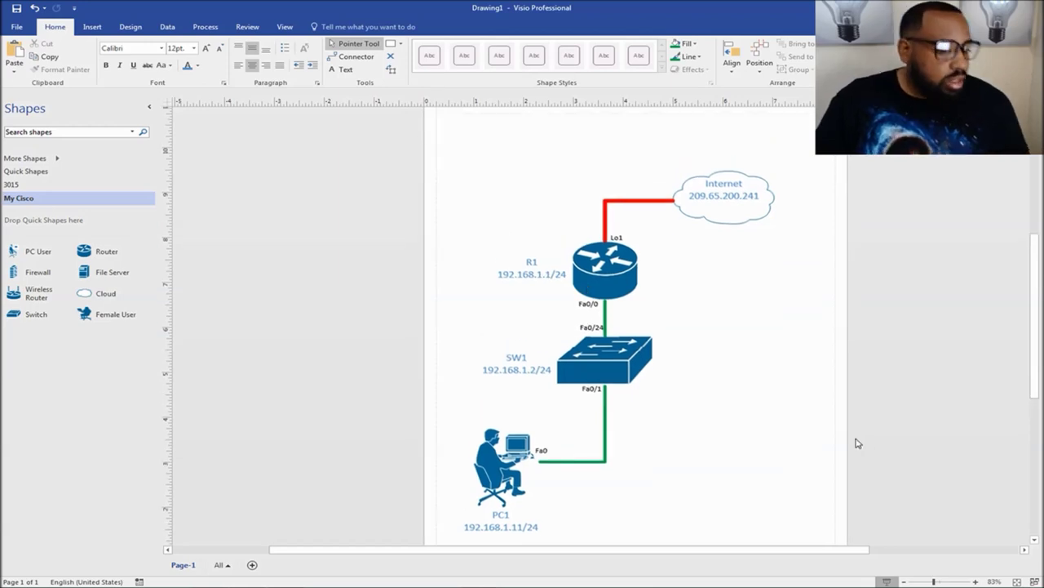
{"action": "left_click", "coordinate": [905, 582]}
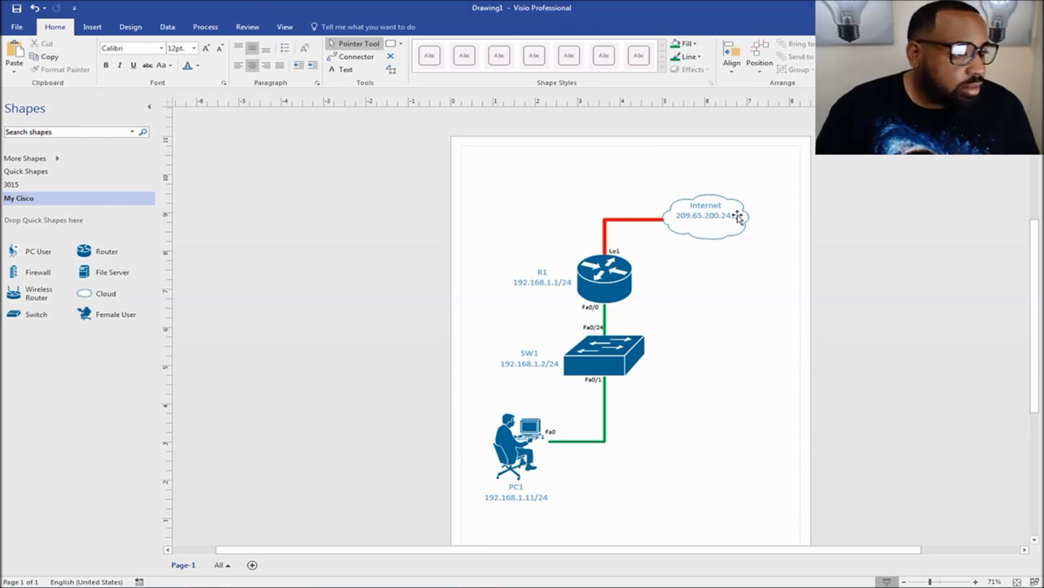
{"action": "left_click", "coordinate": [130, 26]}
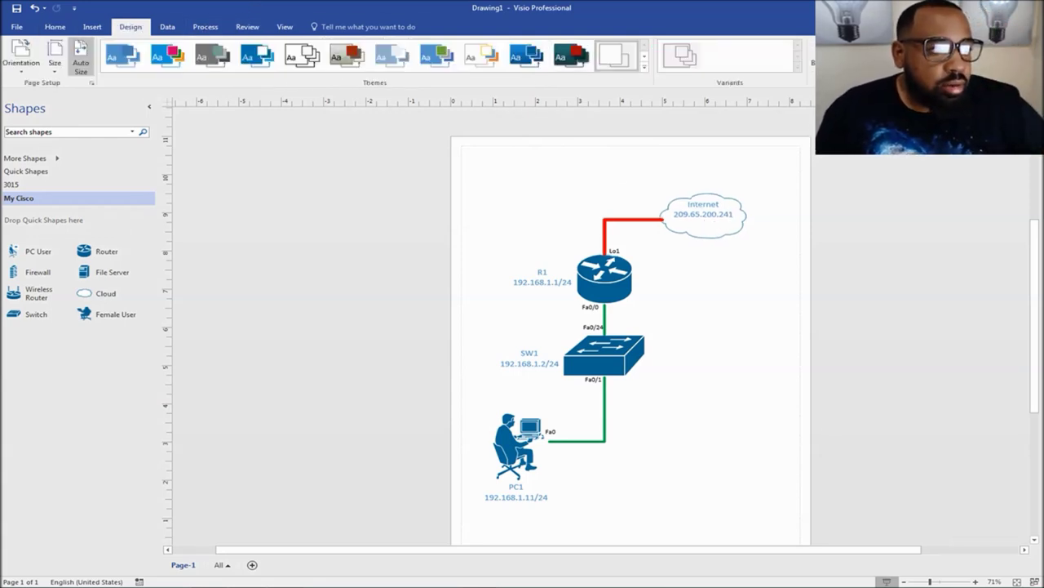
{"action": "left_click", "coordinate": [877, 57]}
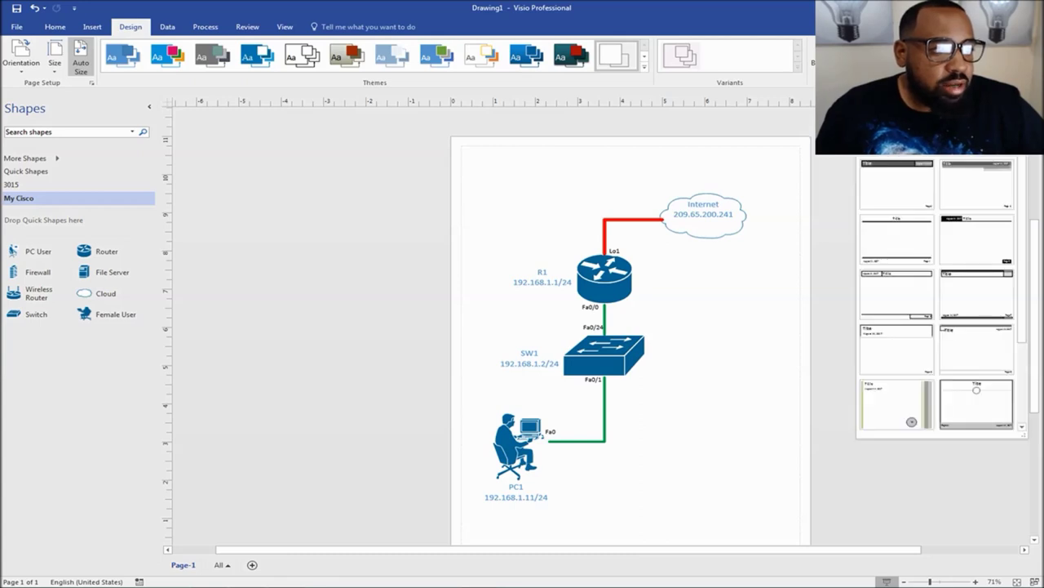
{"action": "left_click", "coordinate": [903, 177]}
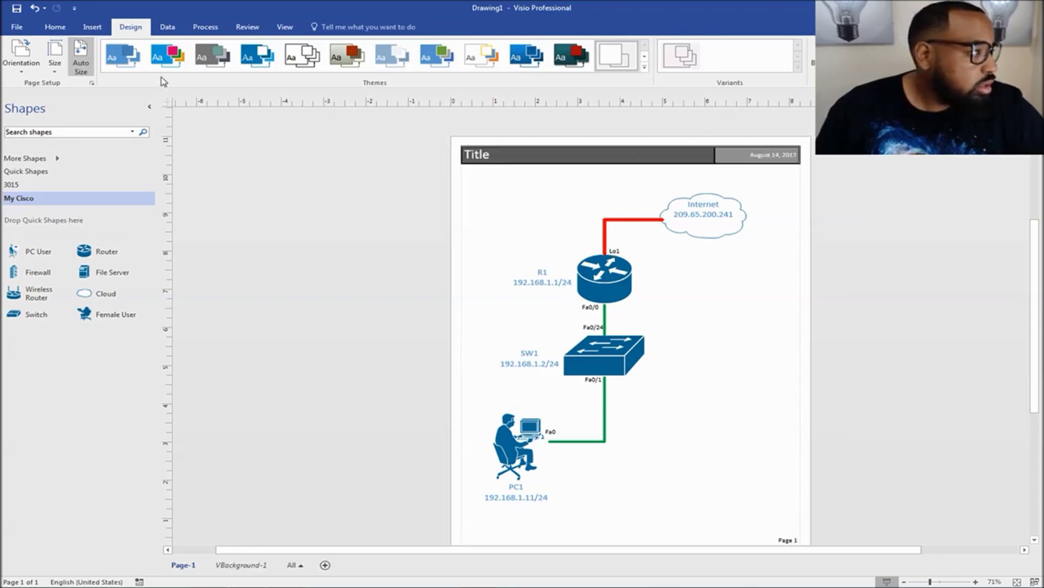
{"action": "left_click", "coordinate": [133, 65]}
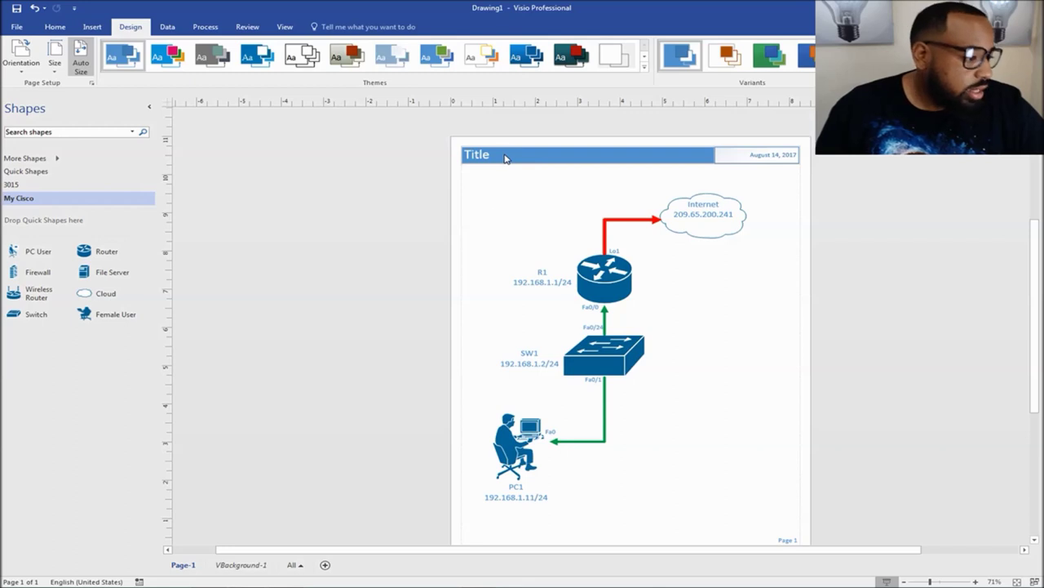
Step: On the VBackground-1 page, replace the placeholder title with "How configure a Cisco Network"
{"action": "left_click", "coordinate": [293, 565]}
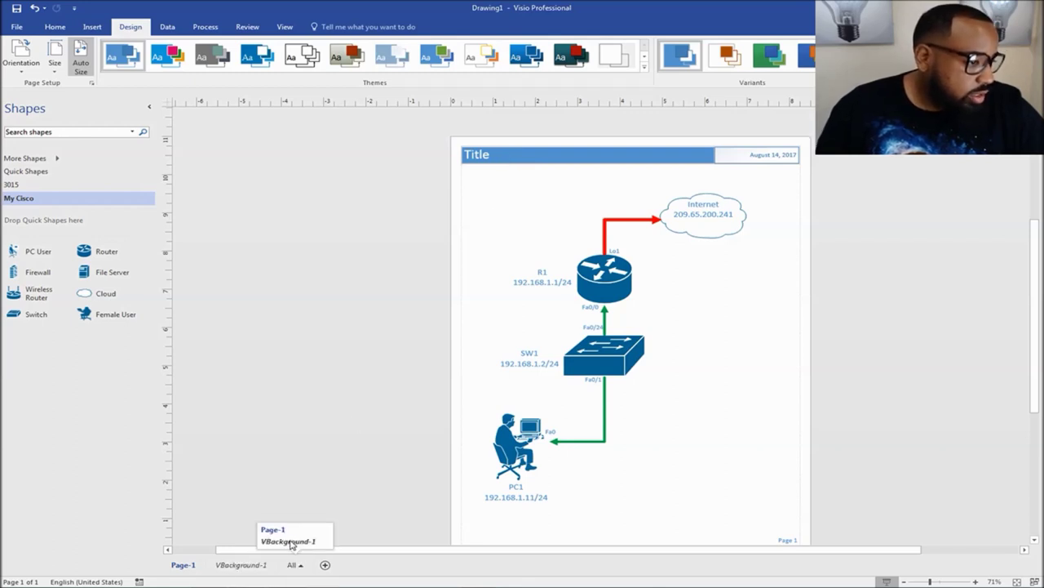
{"action": "left_click", "coordinate": [289, 541]}
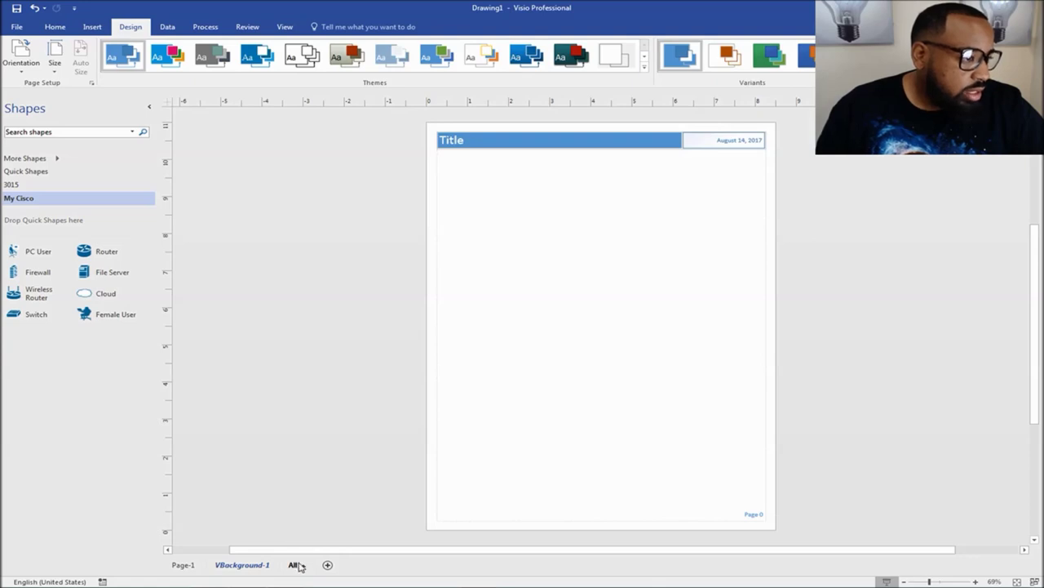
{"action": "double_click", "coordinate": [465, 143]}
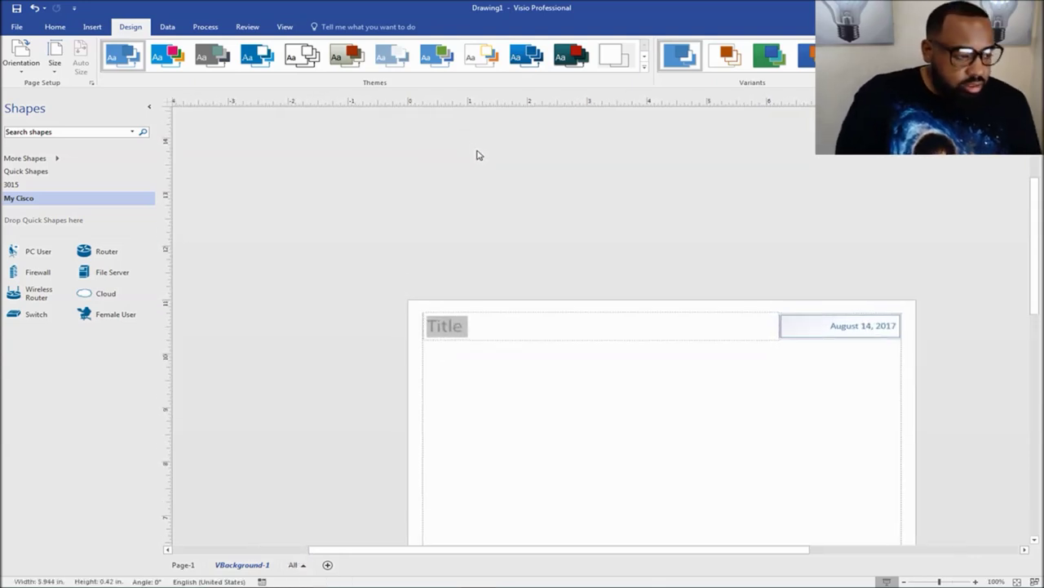
{"action": "type", "text": "How"}
{"action": "type", "text": " to"}
{"action": "key", "text": "BackSpace"}
{"action": "key", "text": "BackSpace"}
{"action": "type", "text": "con"}
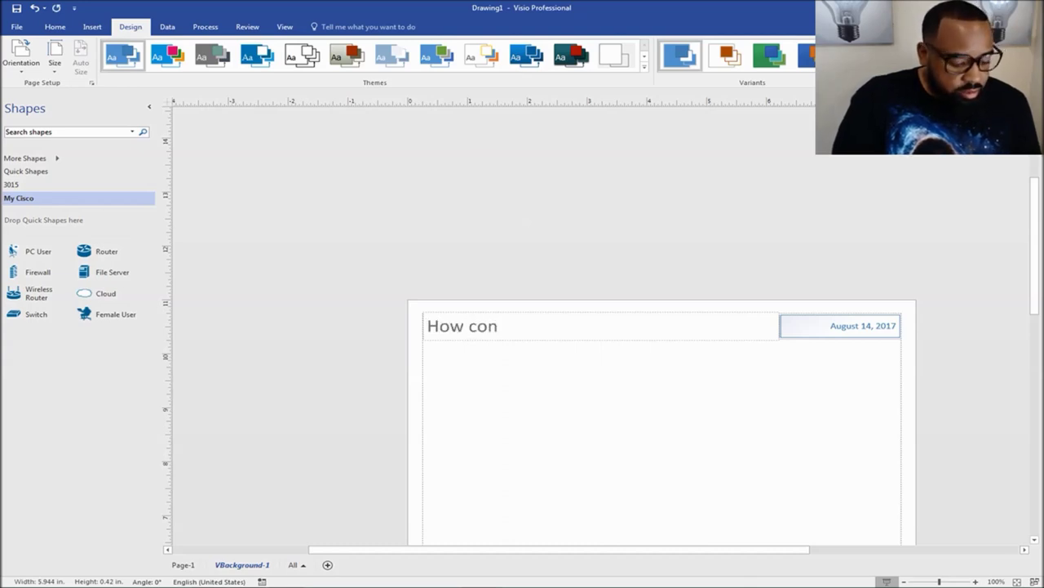
{"action": "type", "text": "figure a Cisdo"}
{"action": "key", "text": "BackSpace"}
{"action": "key", "text": "BackSpace"}
{"action": "type", "text": "co Network"}
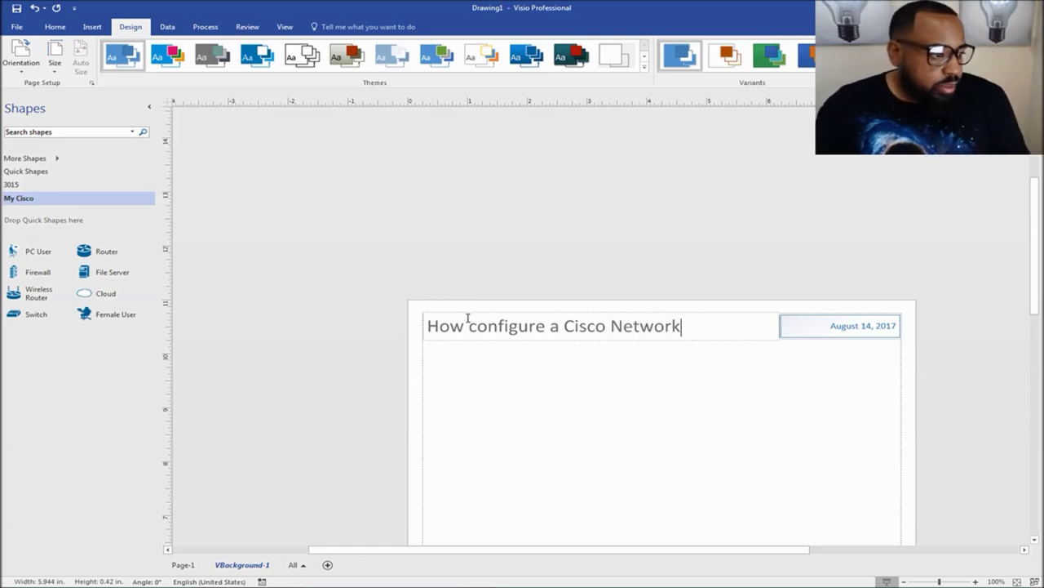
Step: Capitalise "Configure" in the title so it reads "How Configure a Cisco Network"
{"action": "key", "text": "BackSpace"}
{"action": "type", "text": "C"}
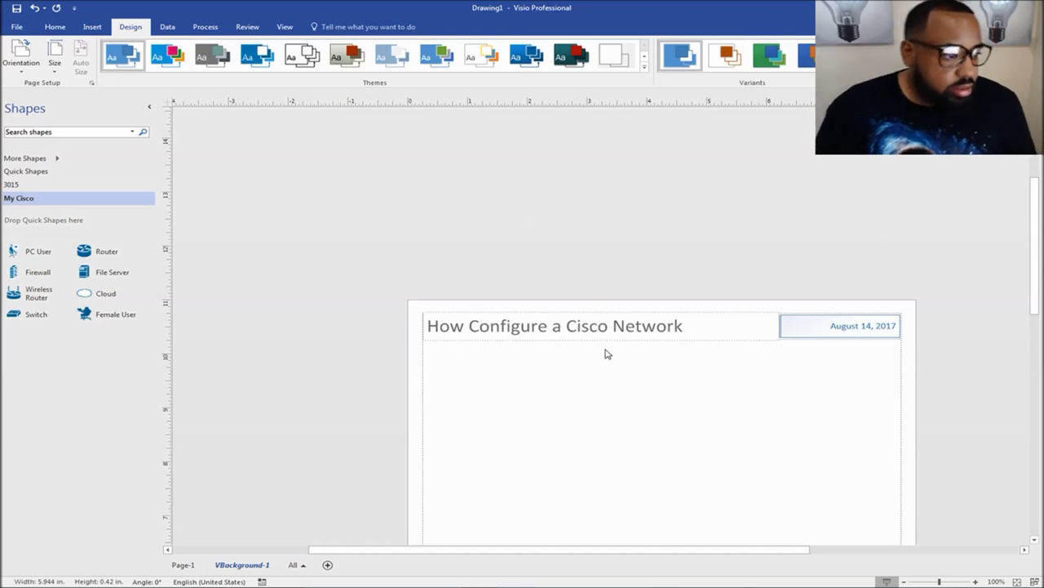
{"action": "left_click", "coordinate": [979, 361]}
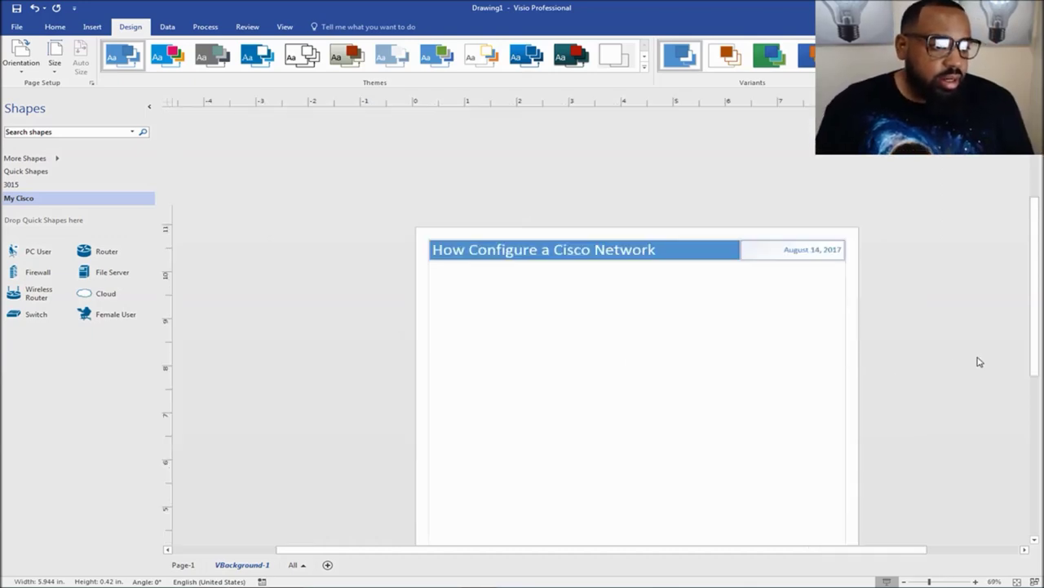
Step: Return to Page-1 and view the whole titled network diagram
{"action": "left_click", "coordinate": [295, 564]}
{"action": "left_click", "coordinate": [178, 571]}
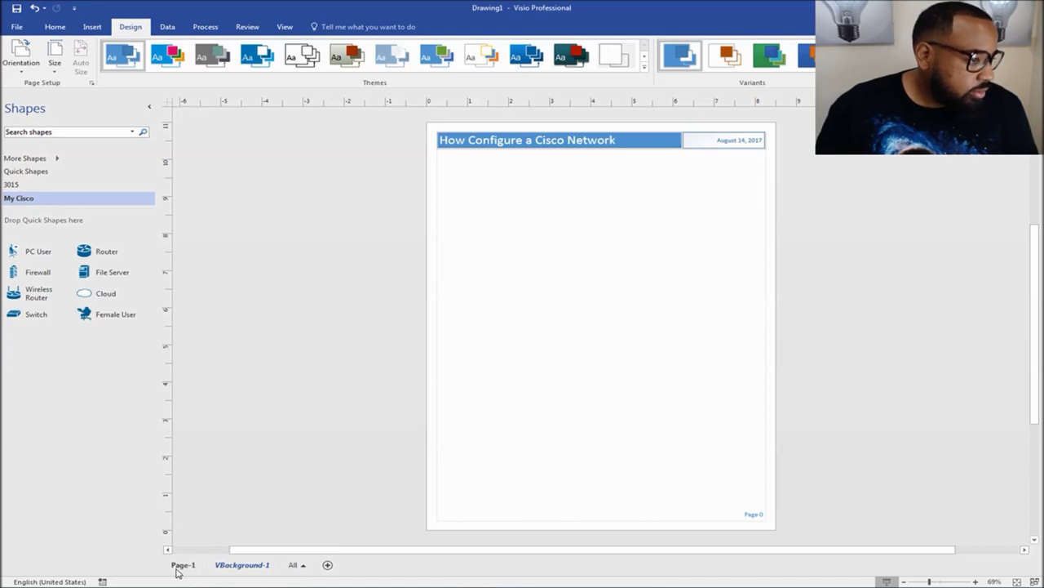
{"action": "left_click", "coordinate": [183, 565]}
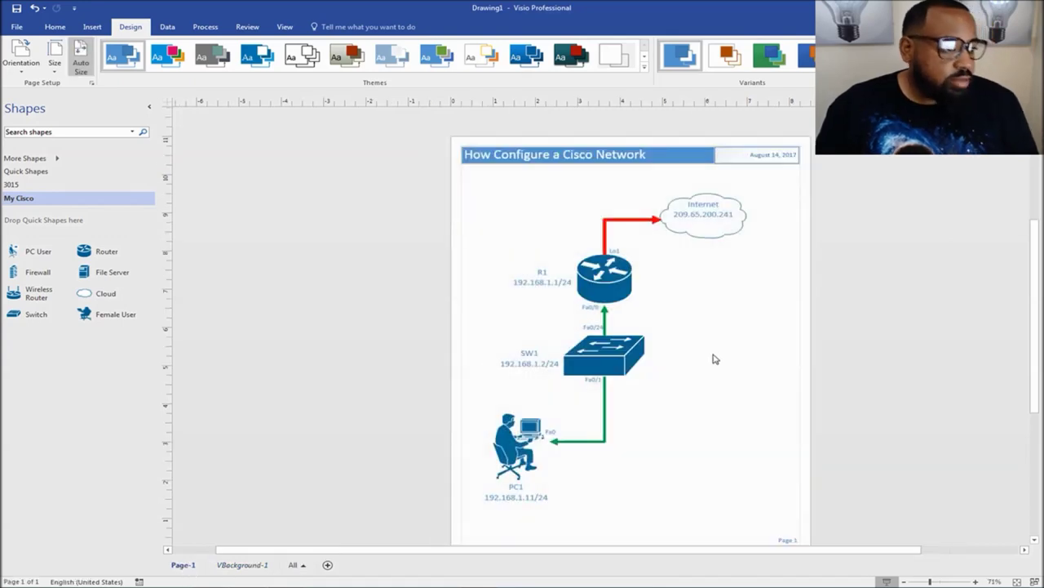
{"action": "scroll", "coordinate": [776, 313], "scroll_direction": "down", "scroll_amount": 1}
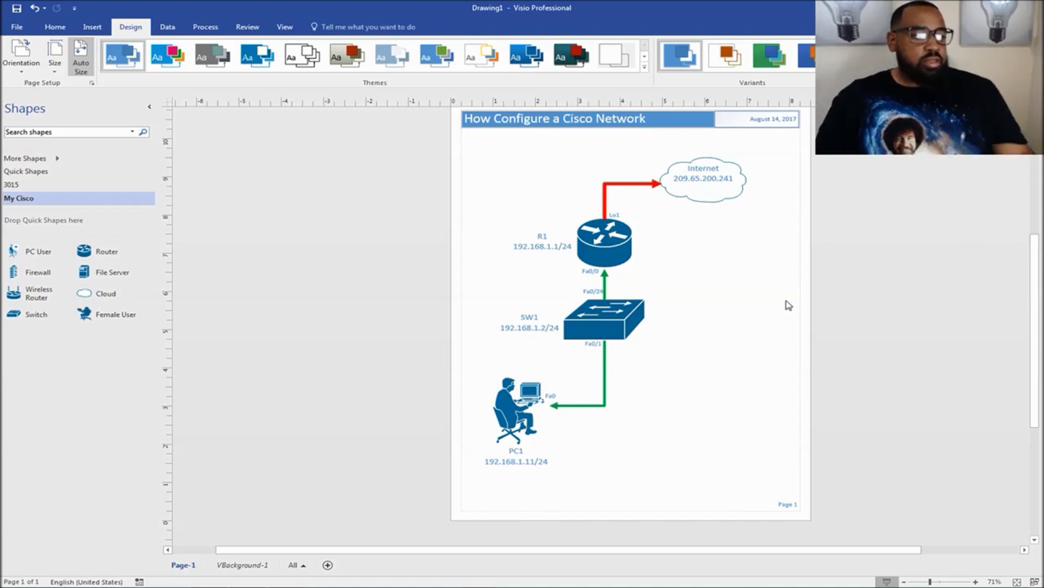
{"action": "key", "text": "ctrl+8"}
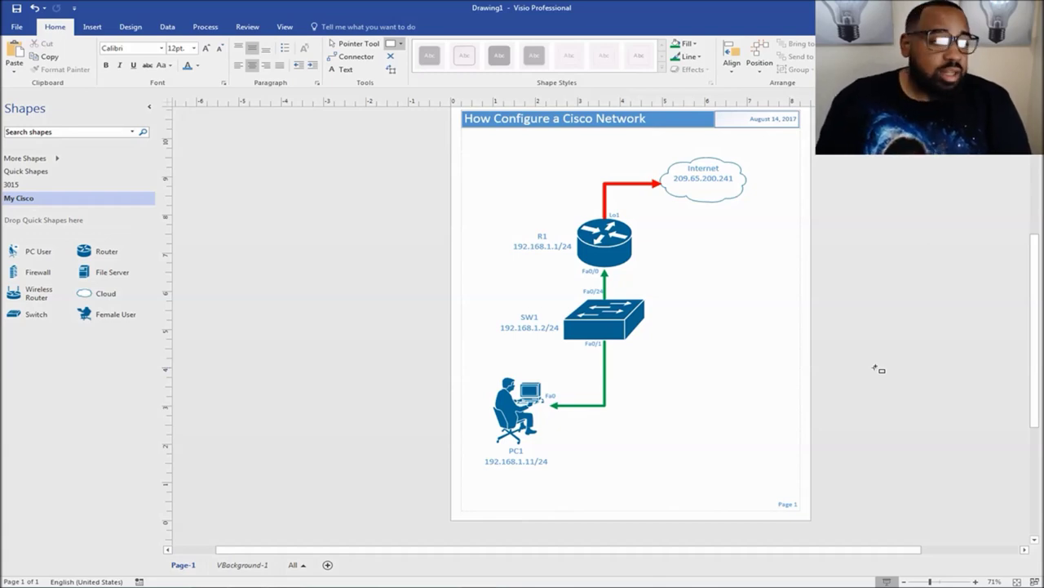
{"action": "left_click", "coordinate": [26, 28]}
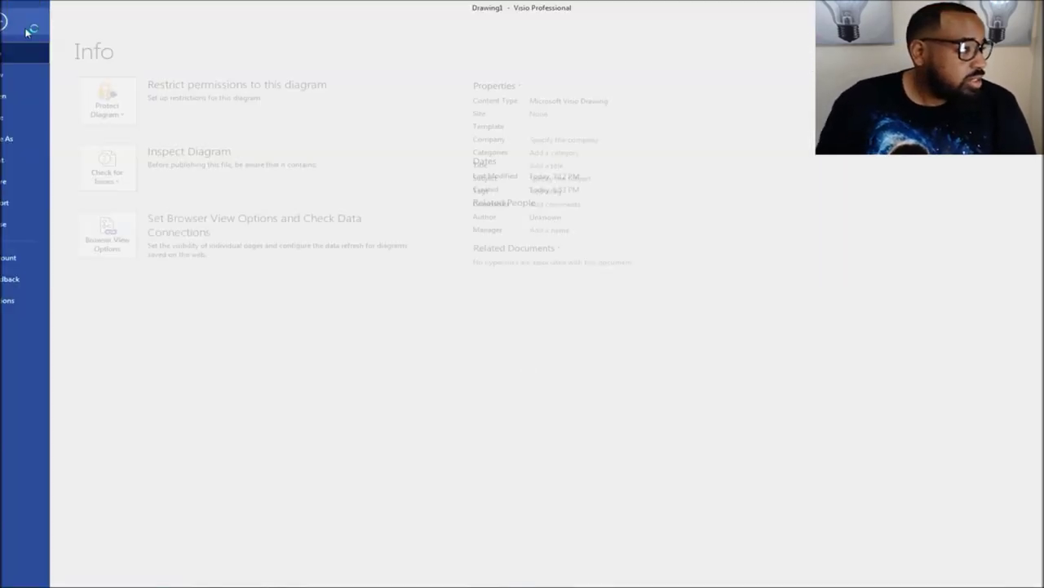
{"action": "left_click", "coordinate": [19, 21]}
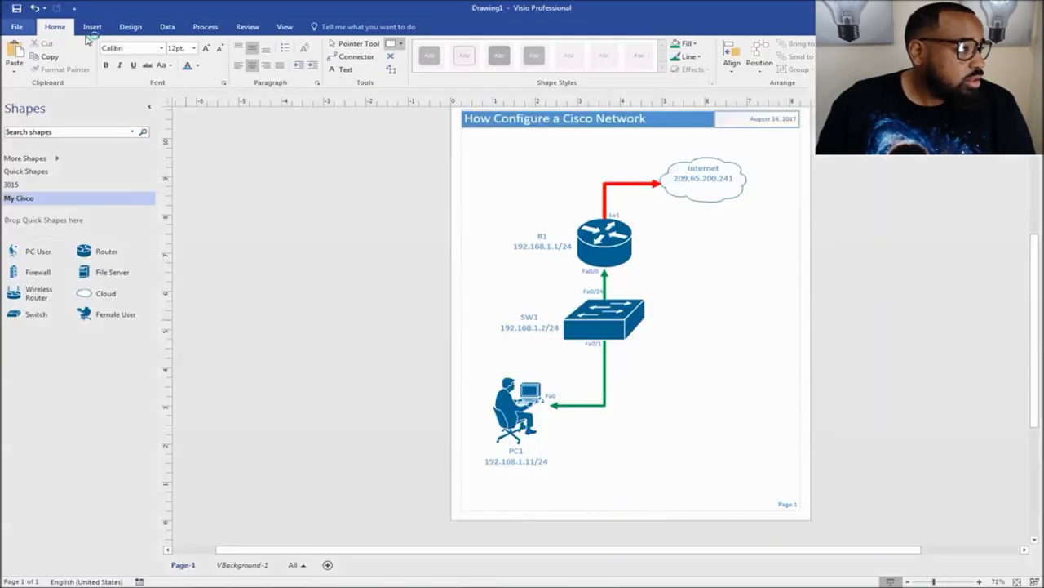
Step: Save the drawing to the Desktop under the file name "Network Design" as a Visio Drawing (*.vsdx)
{"action": "left_click", "coordinate": [16, 27]}
{"action": "left_click", "coordinate": [27, 138]}
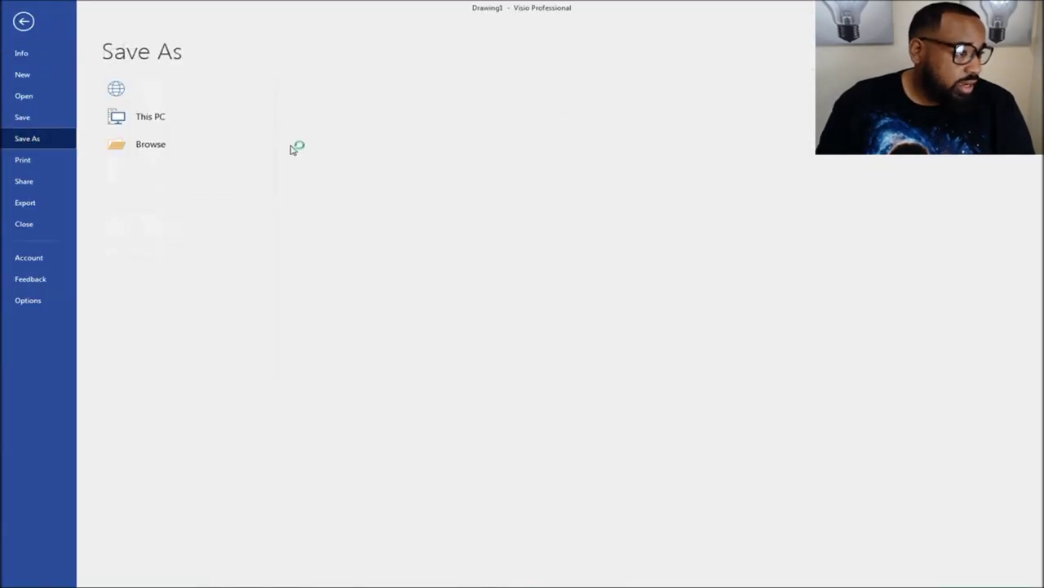
{"action": "left_click", "coordinate": [182, 172]}
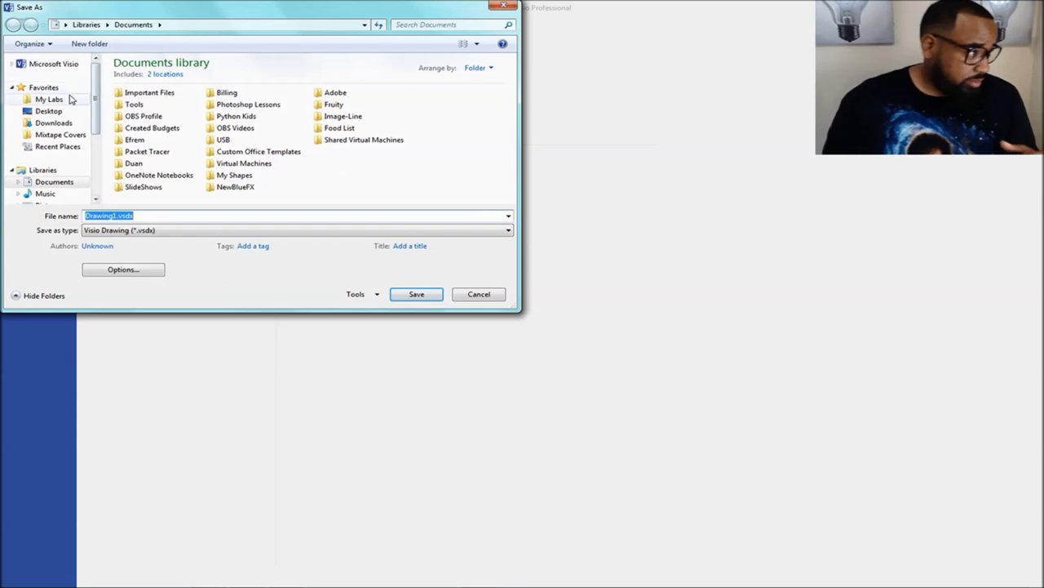
{"action": "left_click", "coordinate": [51, 111]}
{"action": "double_click", "coordinate": [115, 215]}
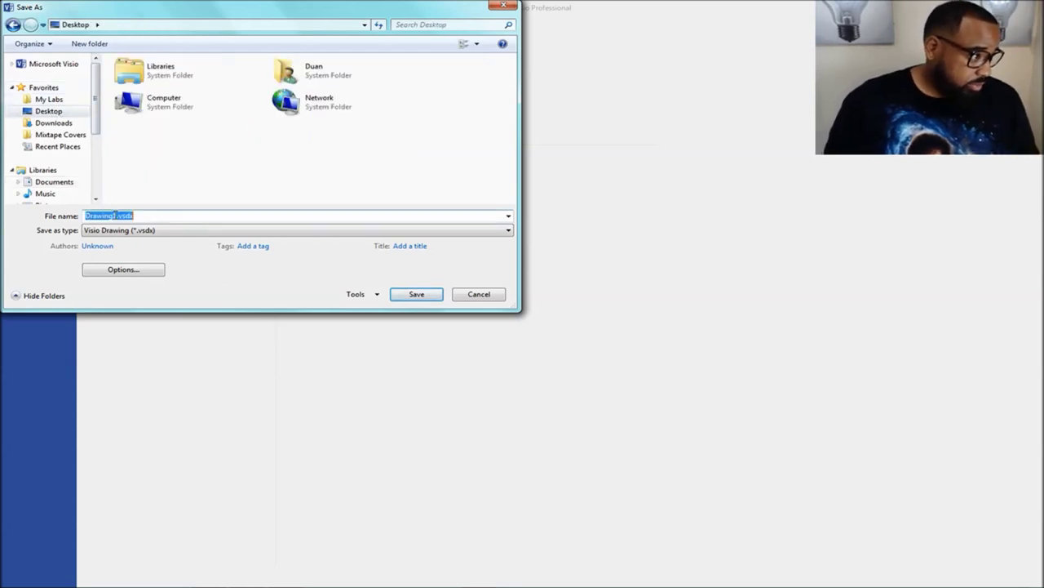
{"action": "left_click", "coordinate": [115, 215]}
{"action": "double_click", "coordinate": [98, 215]}
{"action": "type", "text": "Network Design"}
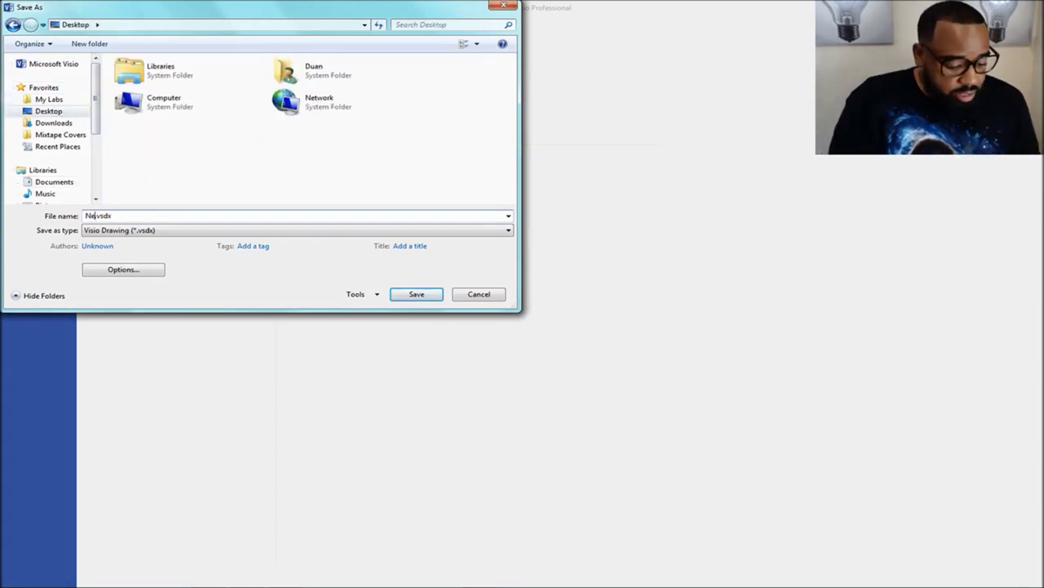
Step: Save the diagram to the Desktop as a Portable Network Graphics image, "Network Design.png", accepting the default PNG output options
{"action": "left_click", "coordinate": [509, 231]}
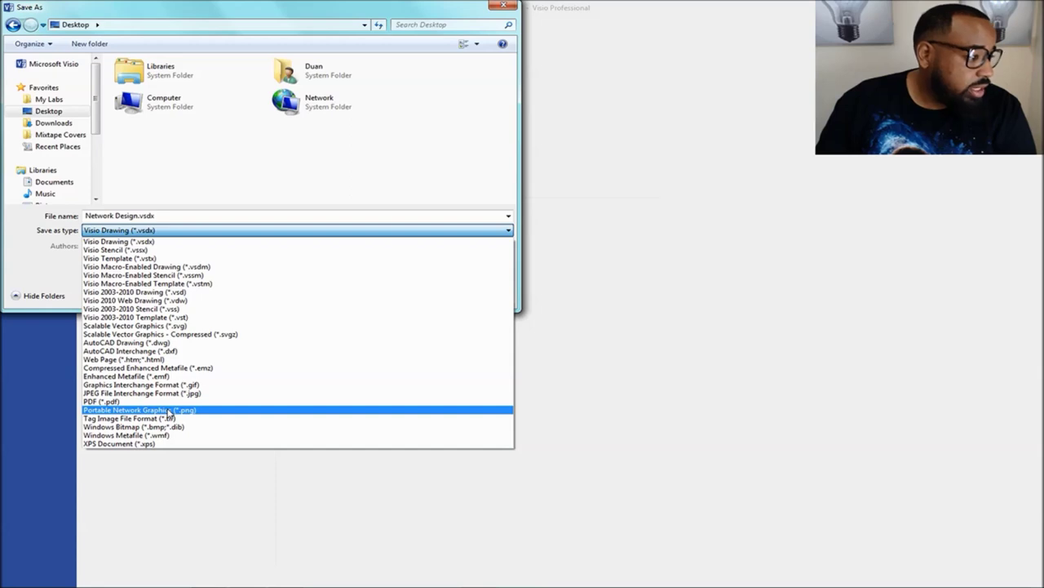
{"action": "left_click", "coordinate": [169, 410]}
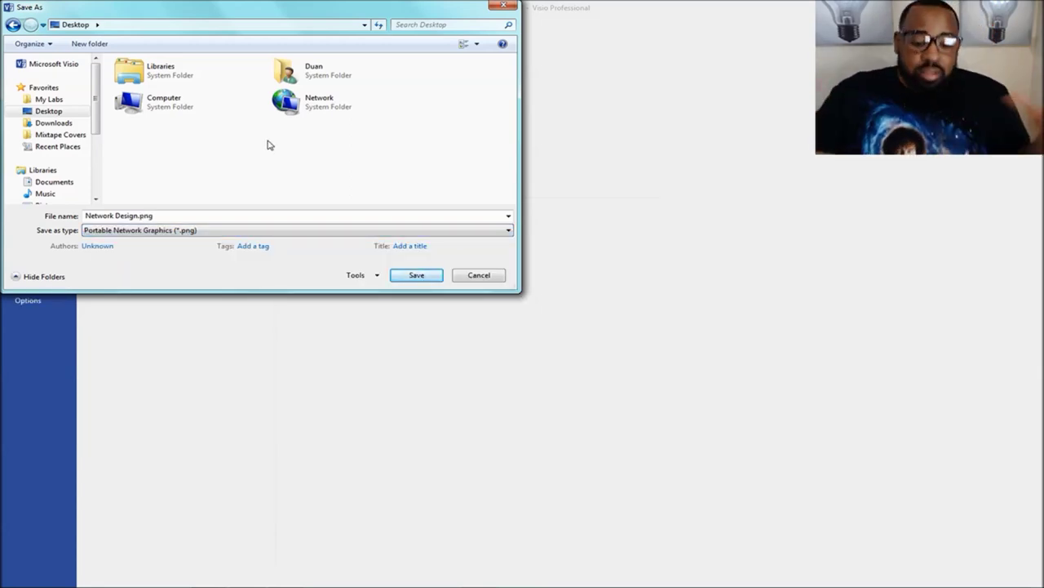
{"action": "left_click", "coordinate": [418, 275]}
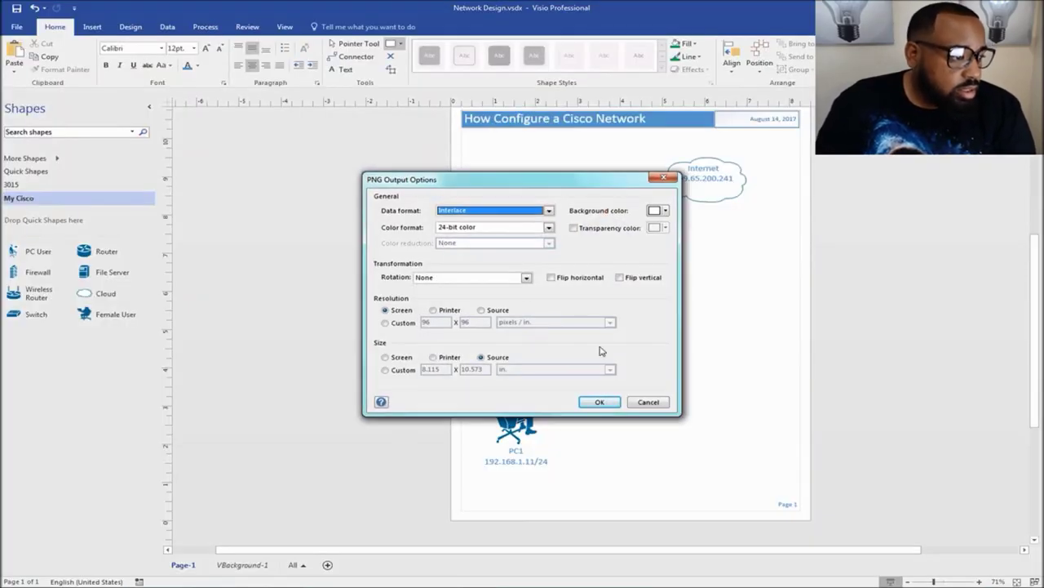
{"action": "left_click", "coordinate": [600, 402]}
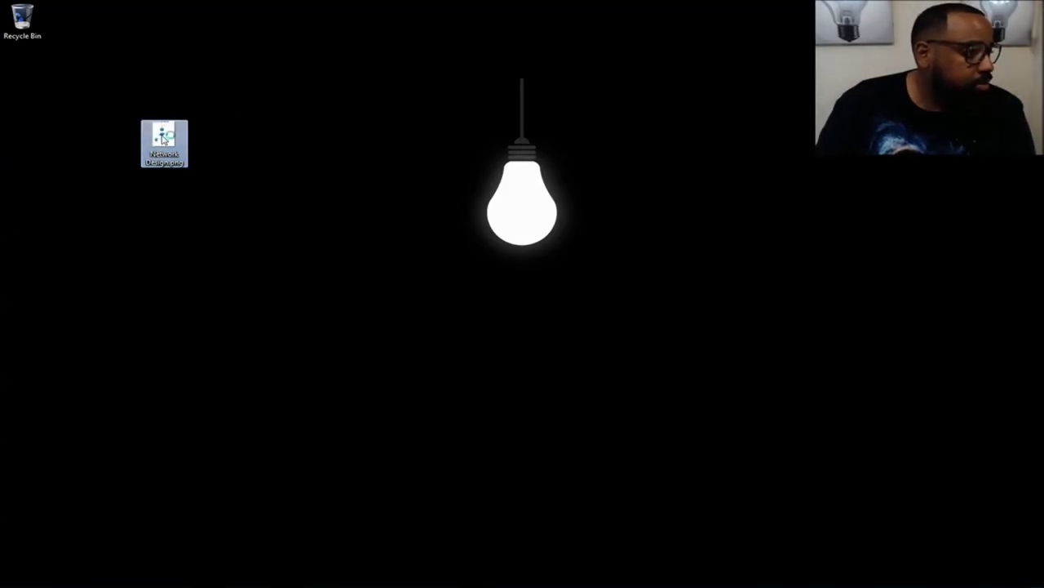
Step: Open Network Design.png from the desktop in Windows Photo Viewer, examine the exported diagram up close, and close the viewer
{"action": "double_click", "coordinate": [163, 140]}
{"action": "double_click", "coordinate": [535, 36]}
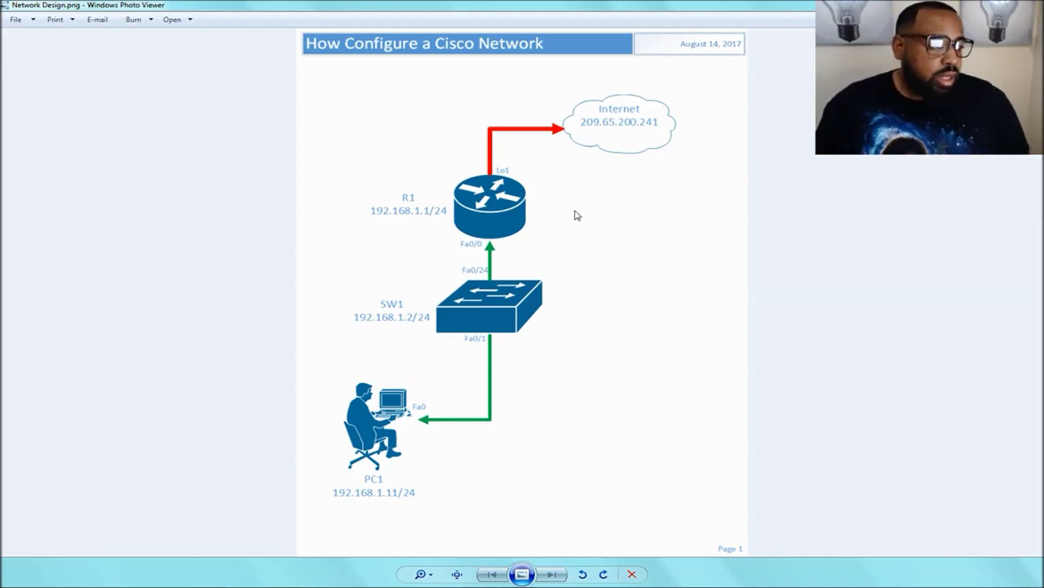
{"action": "scroll", "coordinate": [577, 218], "scroll_direction": "up", "scroll_amount": 1}
{"action": "scroll", "coordinate": [577, 217], "scroll_direction": "down", "scroll_amount": 1}
{"action": "scroll", "coordinate": [577, 218], "scroll_direction": "up", "scroll_amount": 2}
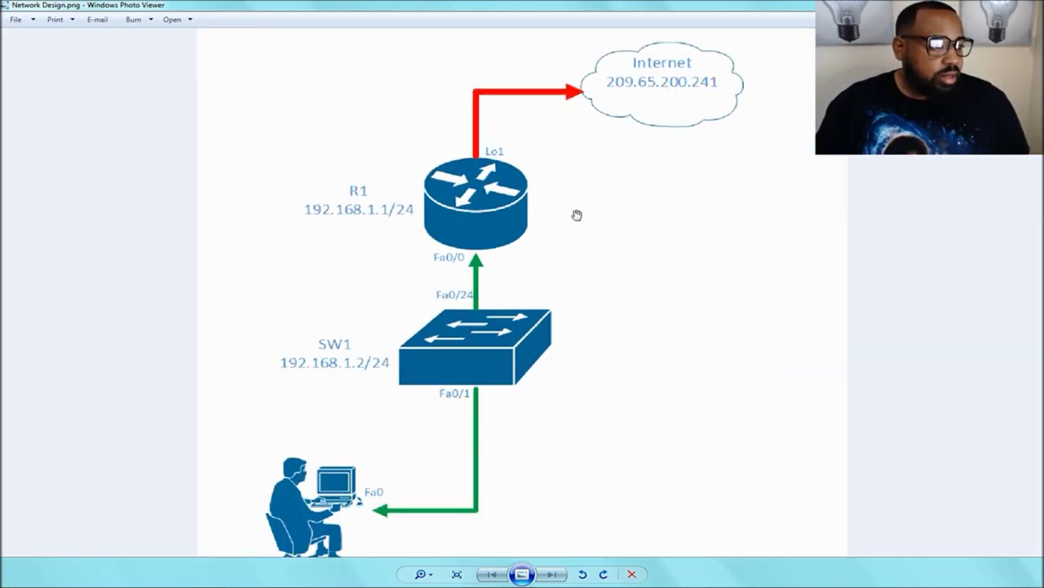
{"action": "scroll", "coordinate": [577, 214], "scroll_direction": "up", "scroll_amount": 1}
{"action": "left_click_drag", "start_coordinate": [583, 228], "coordinate": [593, 111]}
{"action": "scroll", "coordinate": [583, 205], "scroll_direction": "down", "scroll_amount": 3}
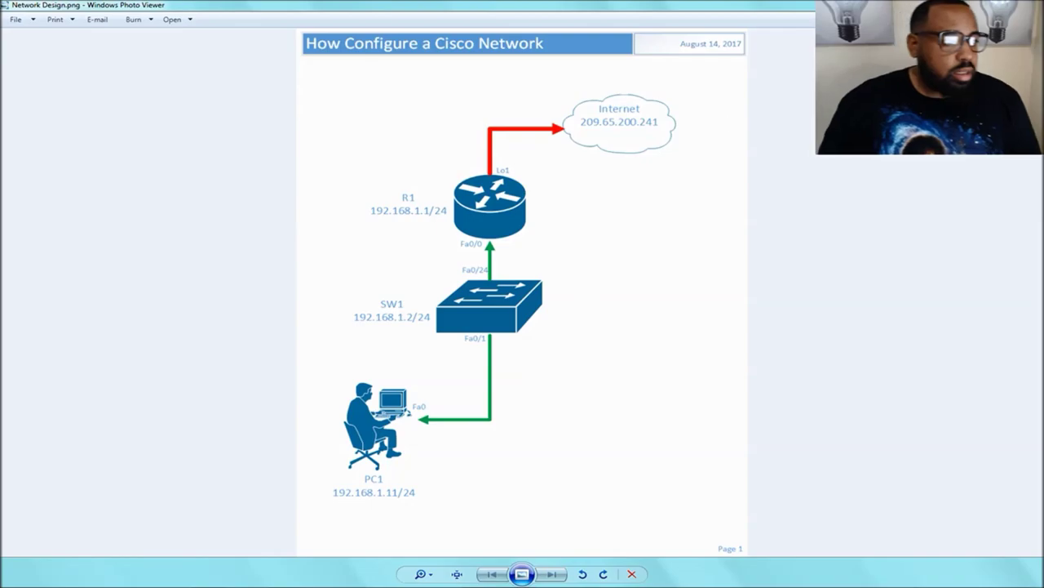
{"action": "key", "text": "alt+F4"}
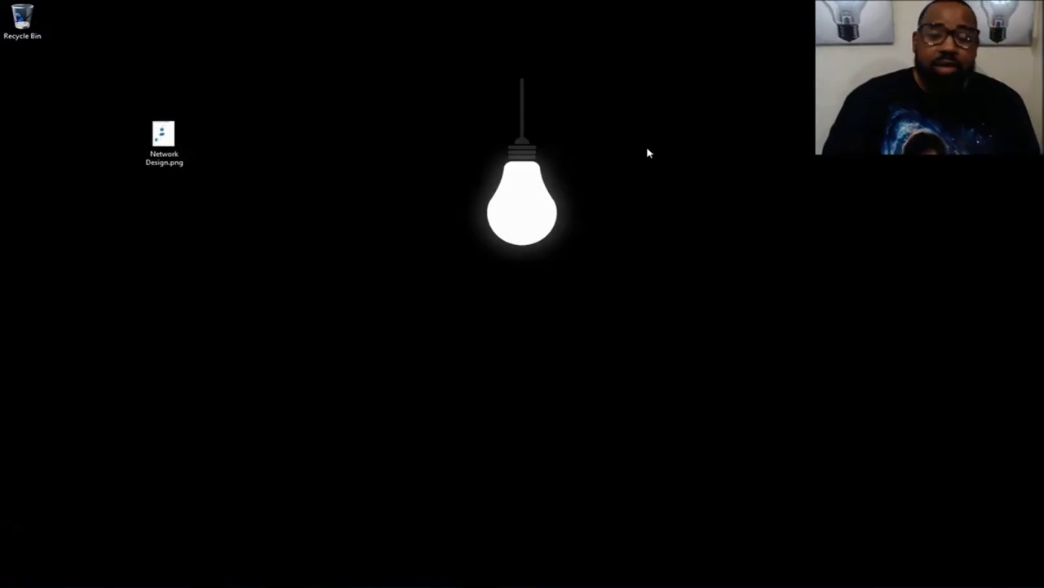